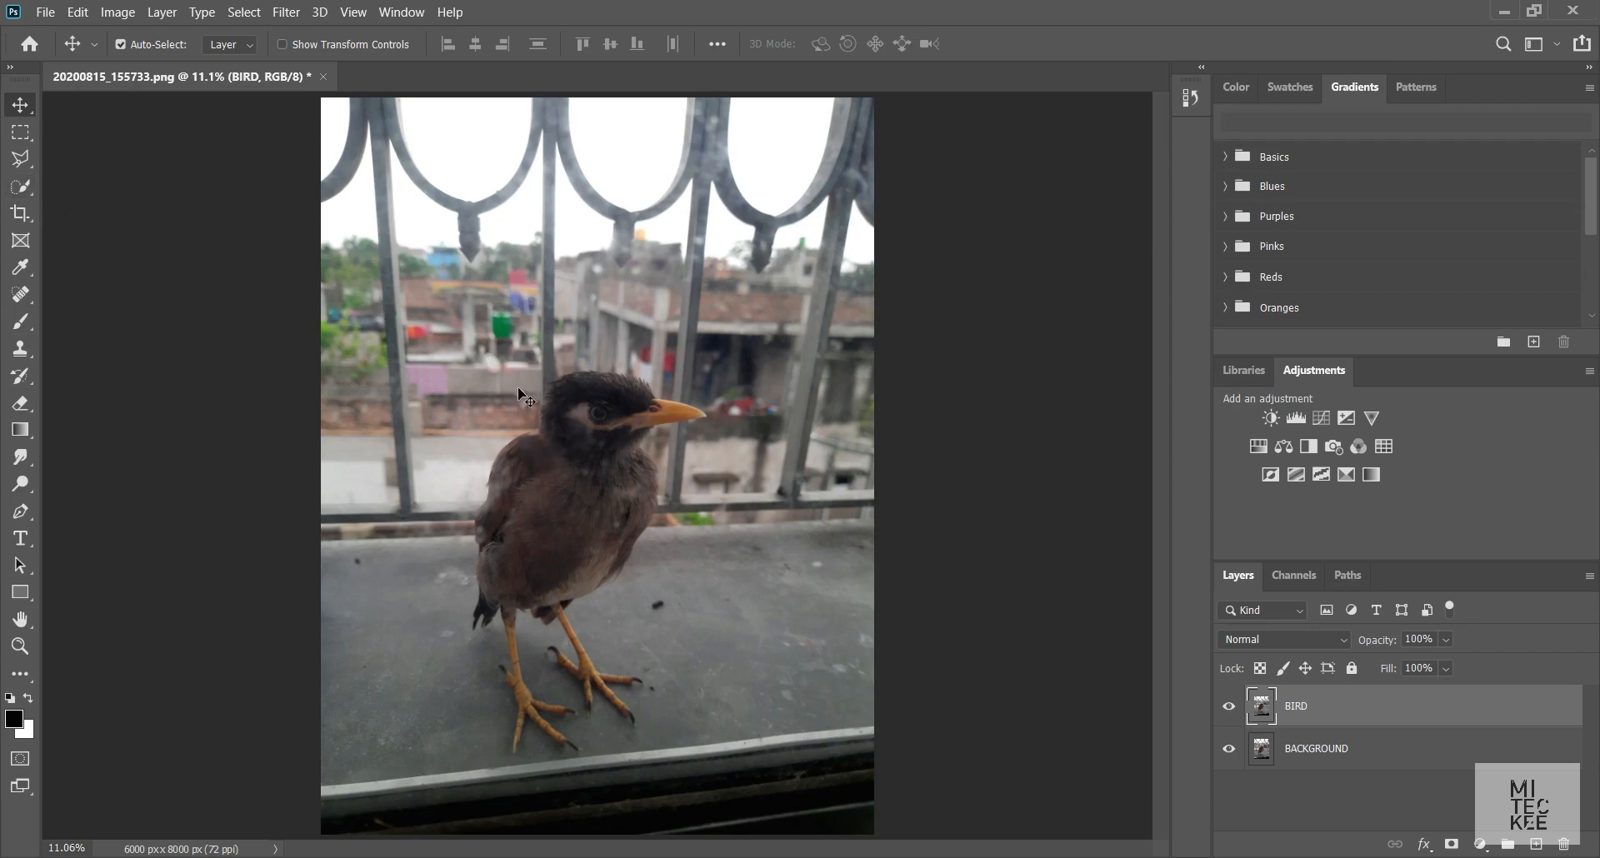
Select the bird's head and body on the BIRD layer with the Quick Selection tool
click(19, 186)
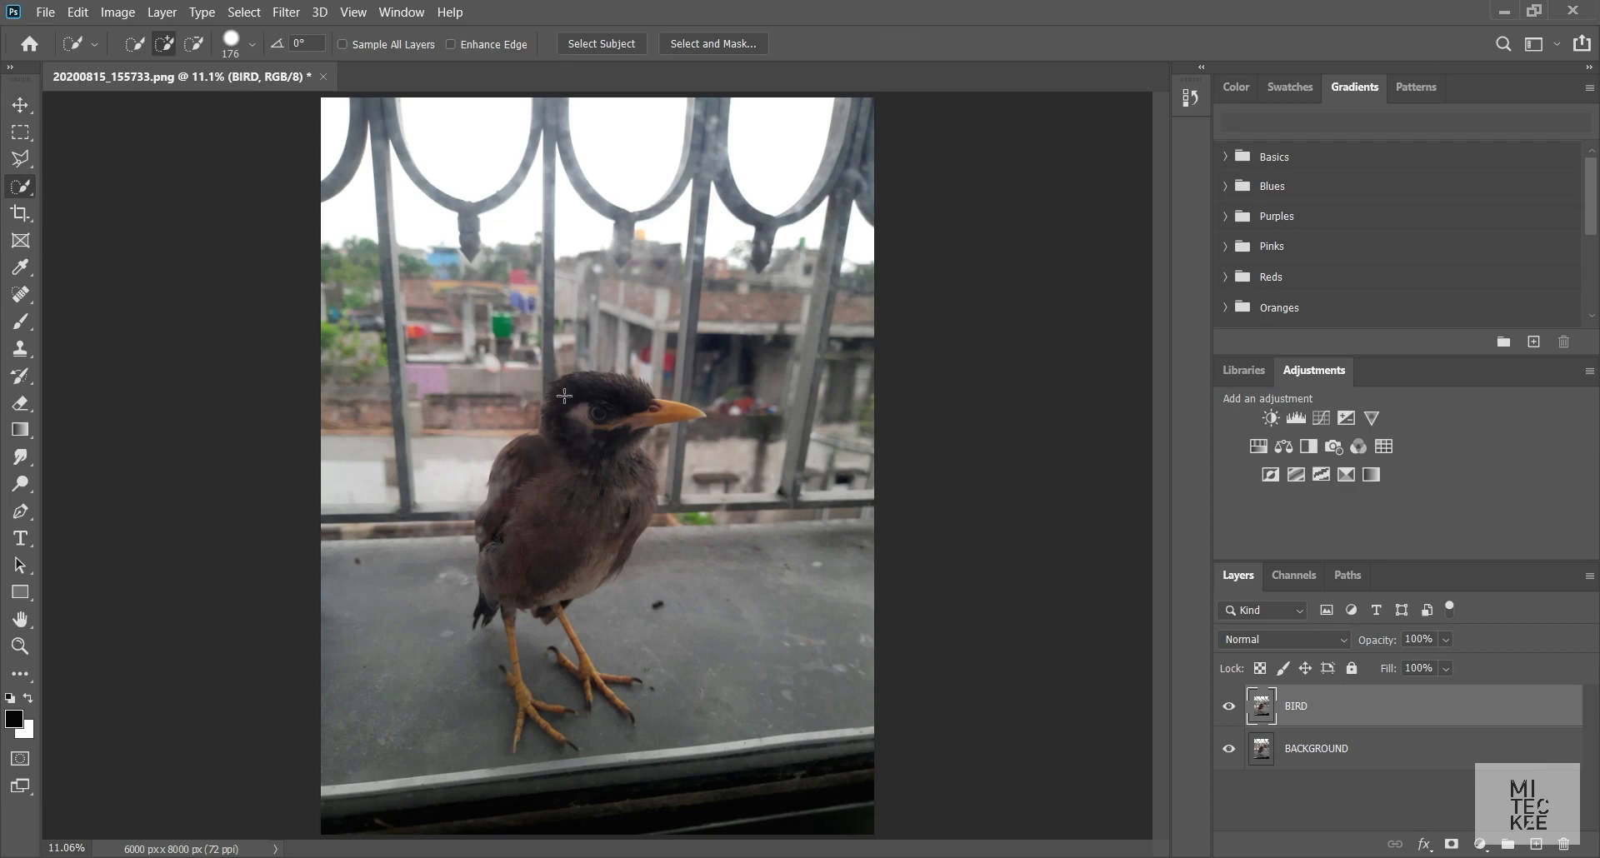
key(z)
drag(598, 384, 600, 382)
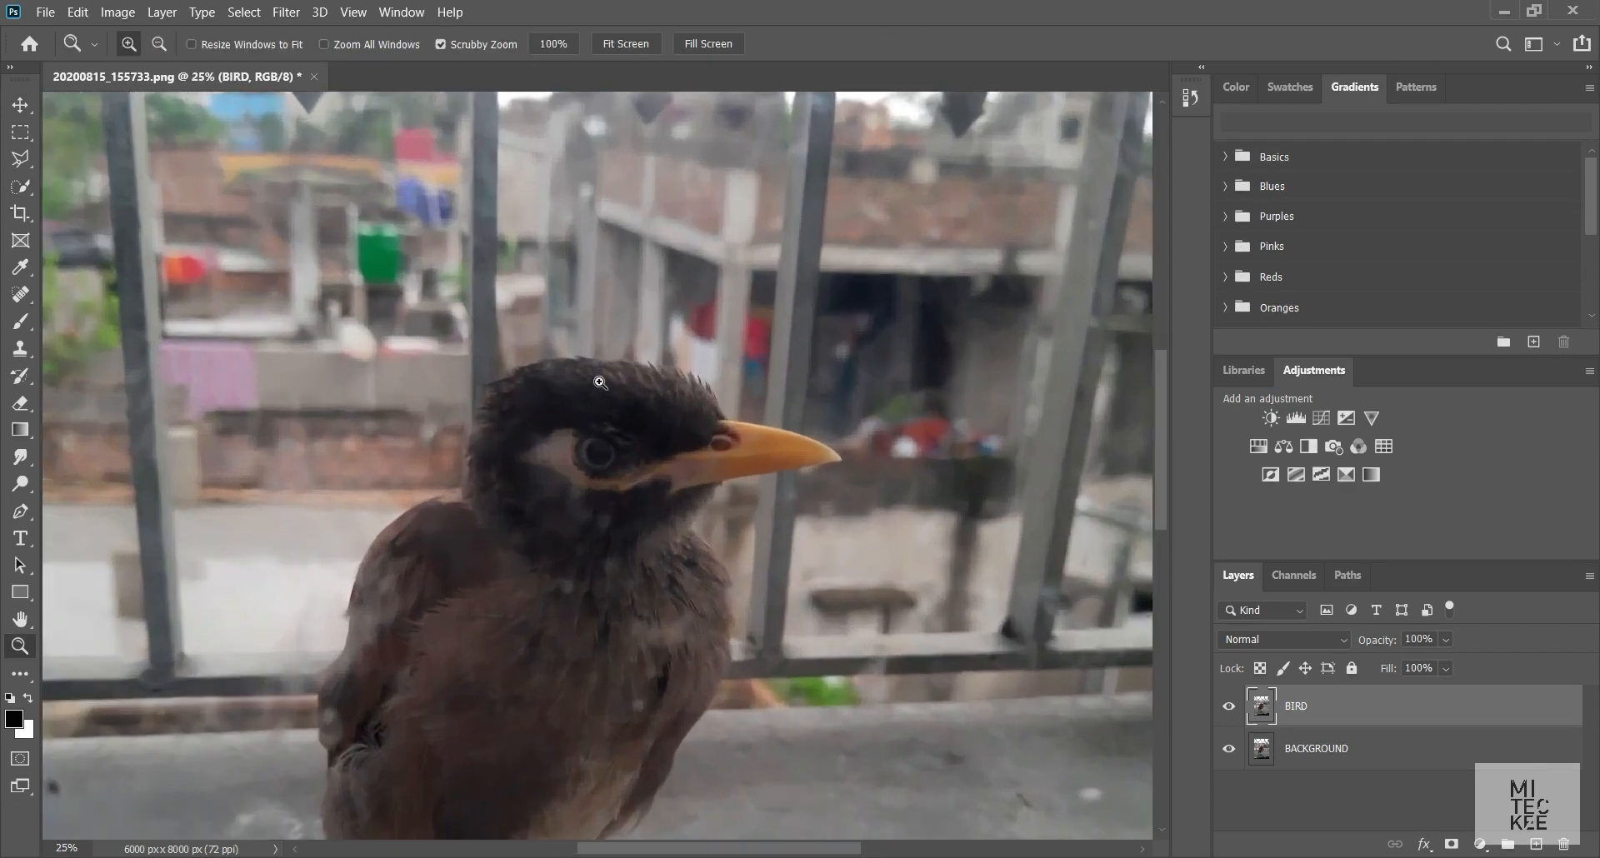
click(600, 382)
key(w)
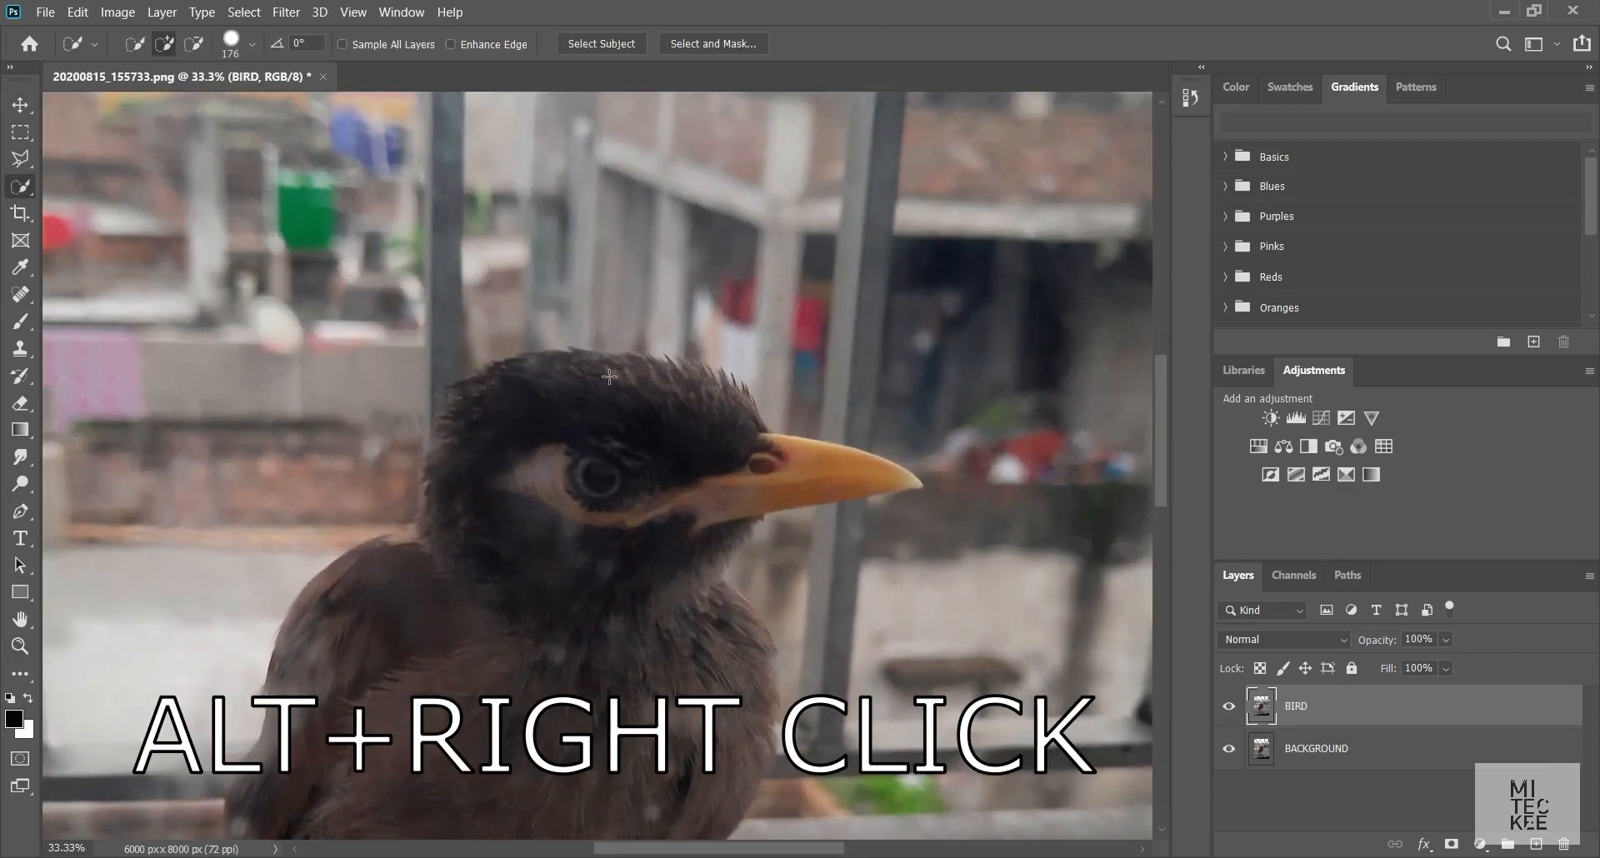
alt+right_click(602, 418)
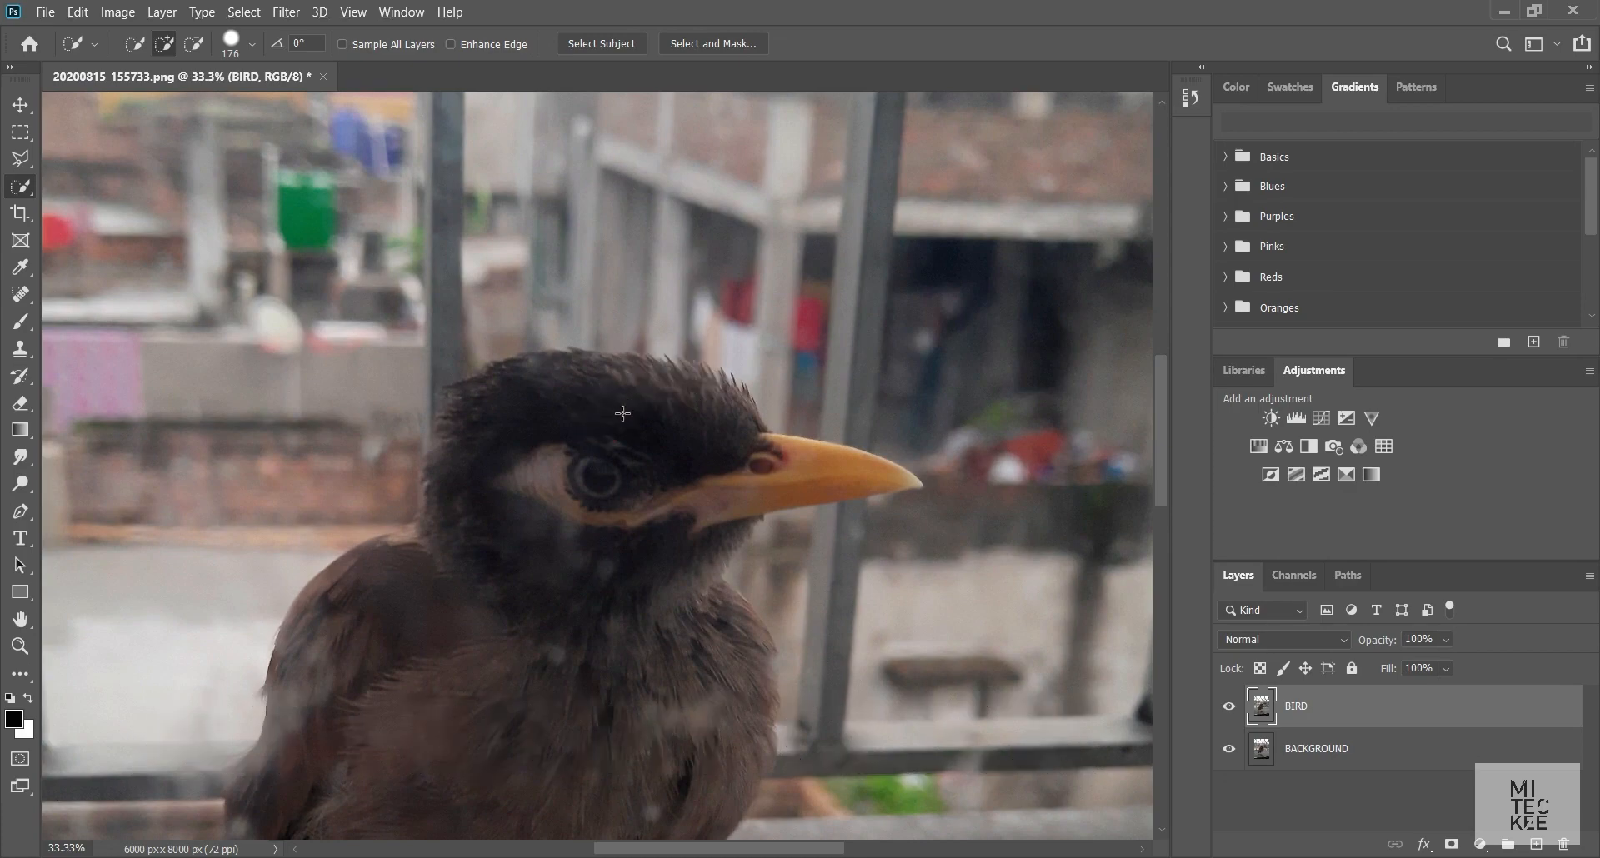
alt+right_click(570, 497)
mouse_move(565, 492)
mouse_down()
mouse_move(637, 497)
mouse_move(599, 505)
mouse_move(698, 485)
mouse_move(548, 501)
mouse_move(628, 486)
mouse_move(626, 266)
mouse_move(607, 592)
mouse_move(546, 640)
mouse_move(554, 533)
mouse_move(750, 418)
mouse_move(739, 465)
mouse_move(606, 513)
mouse_move(516, 584)
mouse_move(667, 650)
mouse_move(791, 750)
mouse_move(417, 800)
mouse_up()
Extend the selection down both legs and over the feet, using a 95 px Quick Selection brush
drag(1161, 482, 1172, 563)
alt+right_click(439, 504)
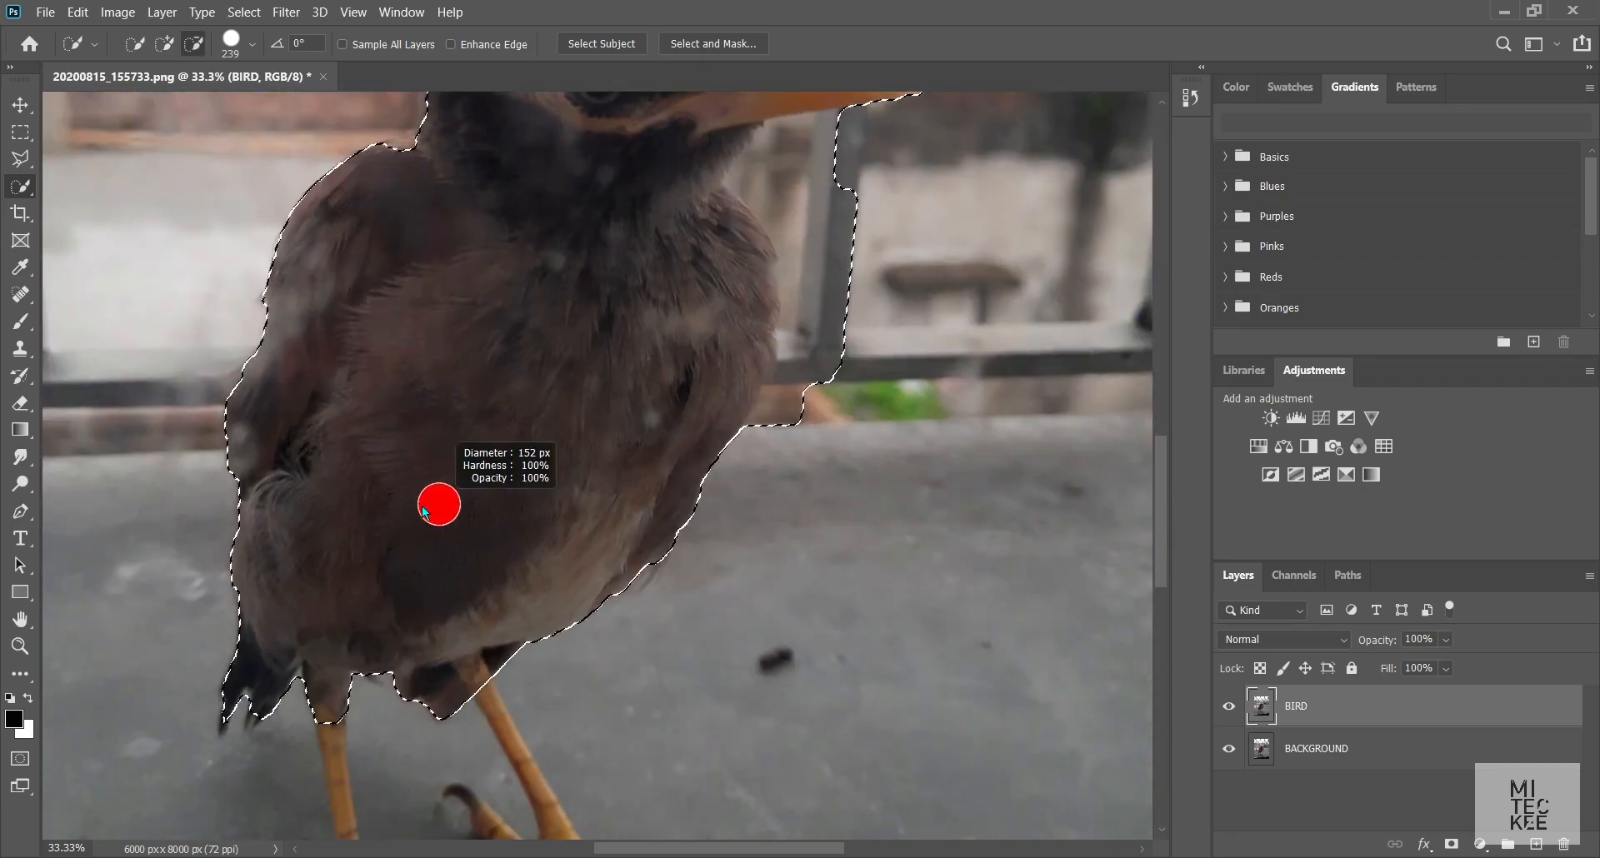
drag(406, 514, 402, 518)
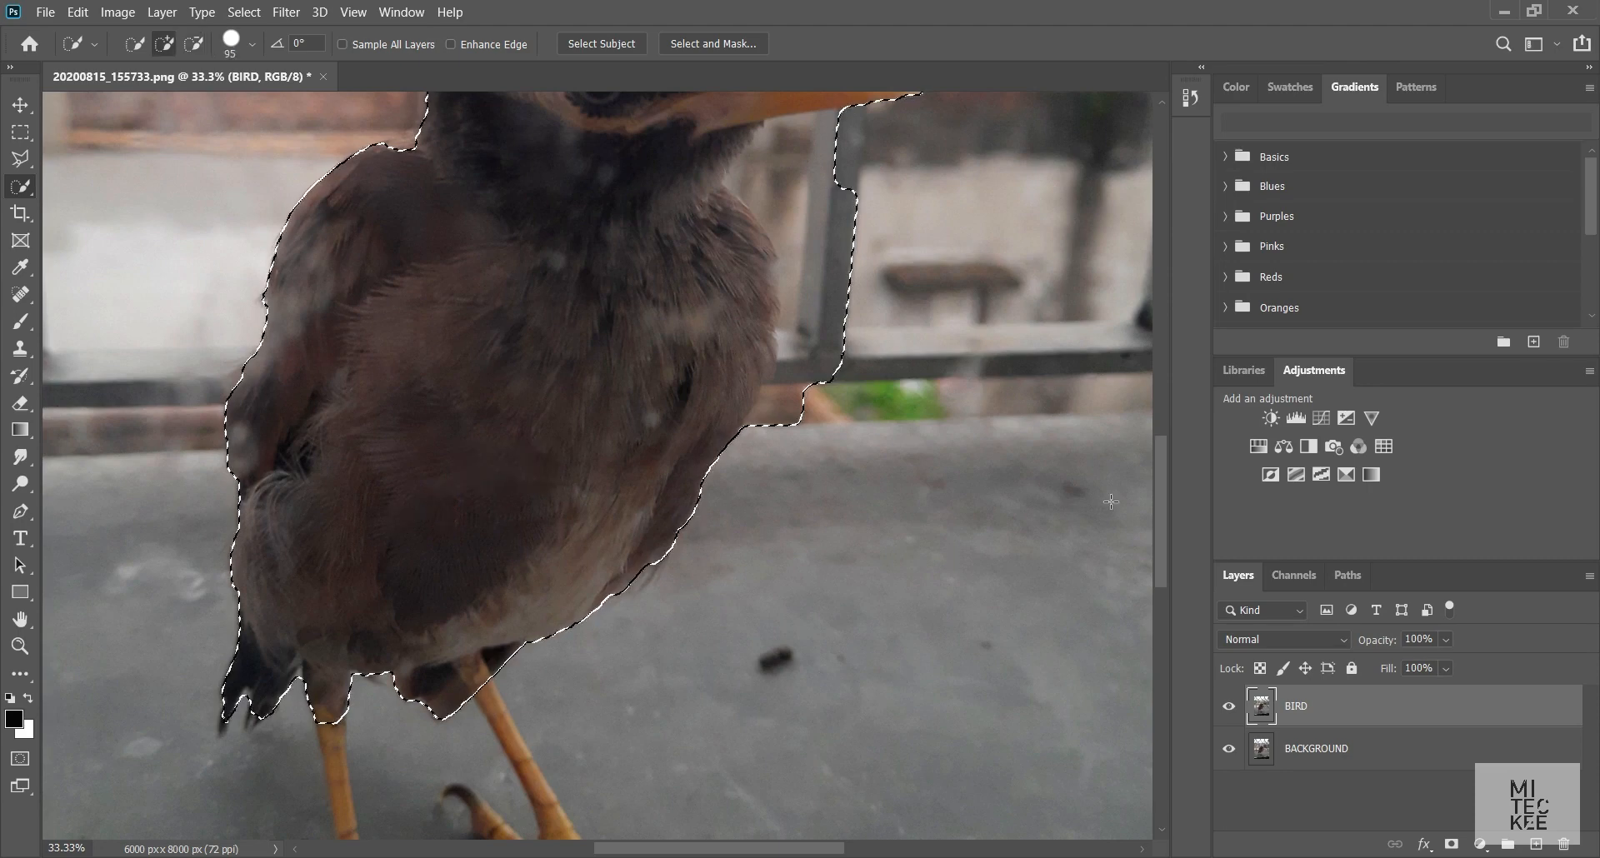
drag(1169, 507, 1169, 547)
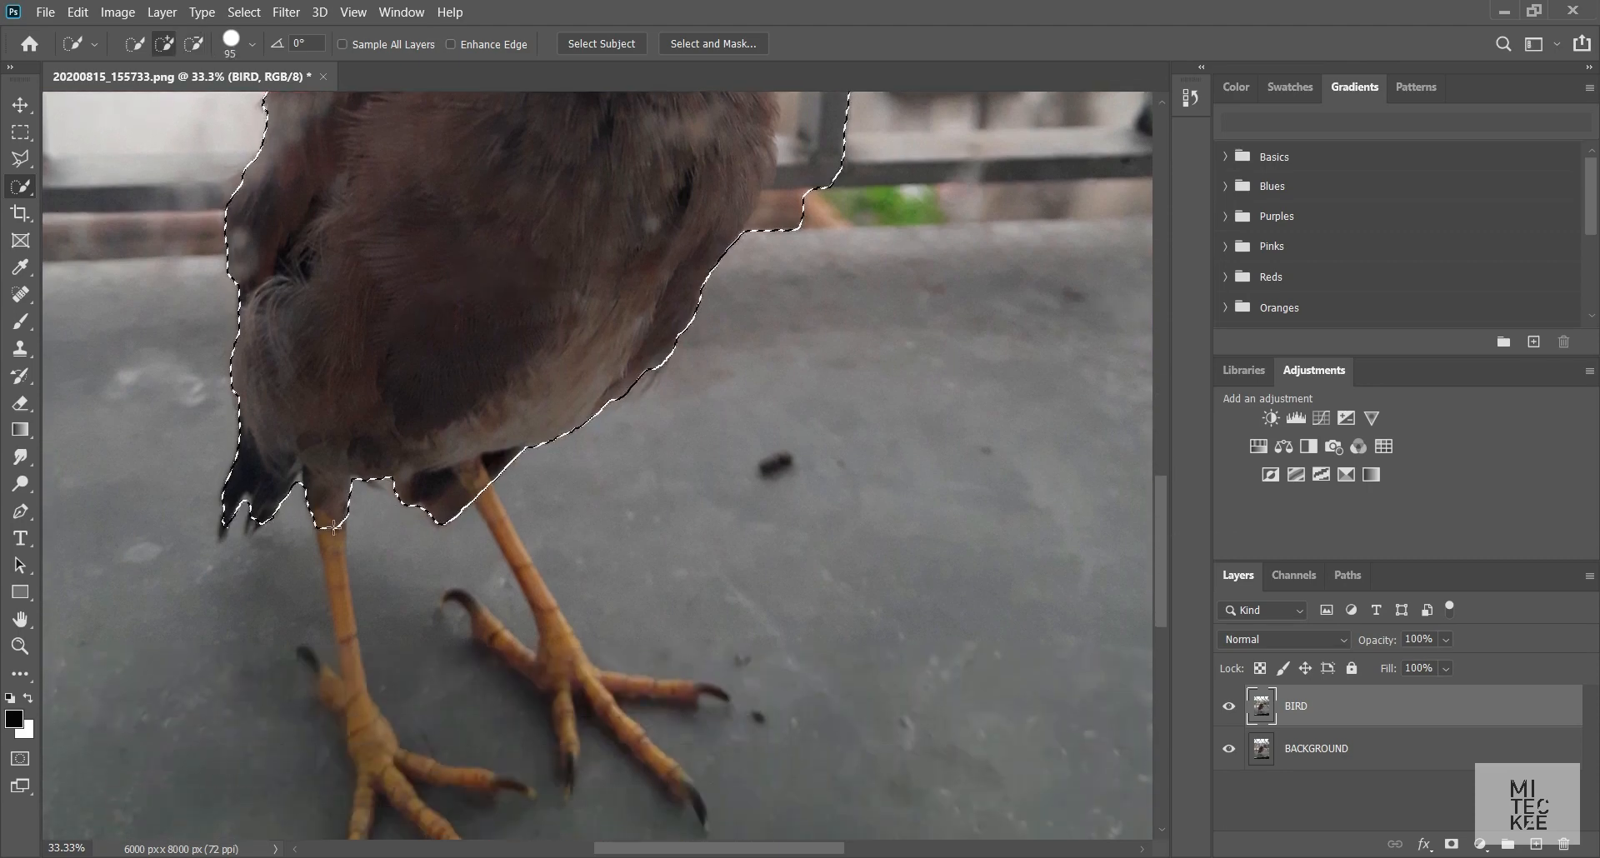
drag(333, 505, 369, 753)
drag(1164, 551, 1163, 585)
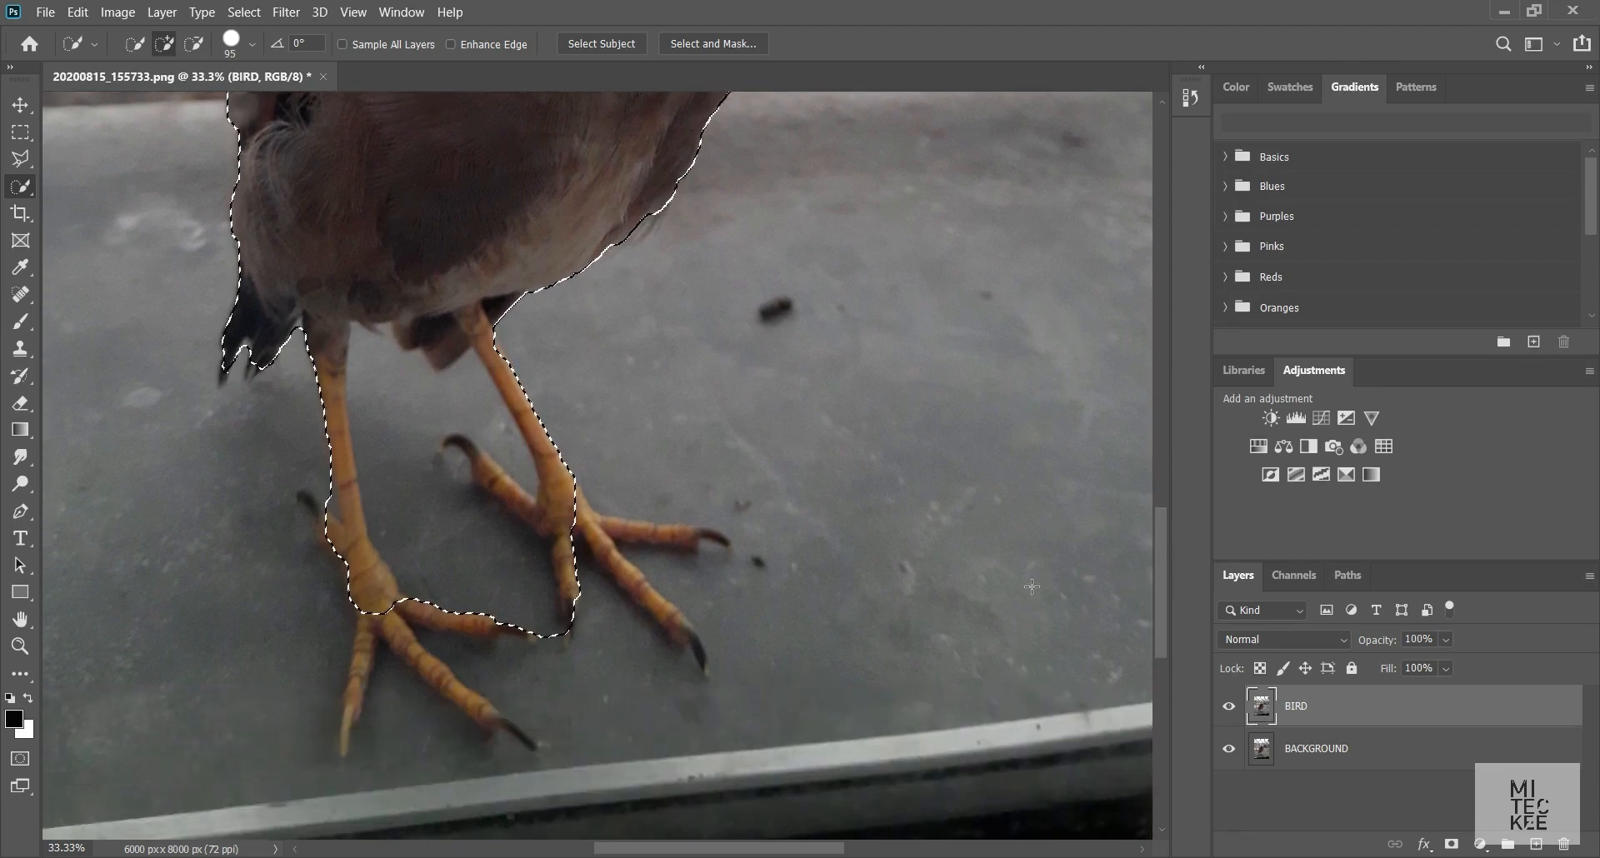
mouse_move(389, 609)
mouse_down()
mouse_move(393, 625)
mouse_move(340, 681)
mouse_up()
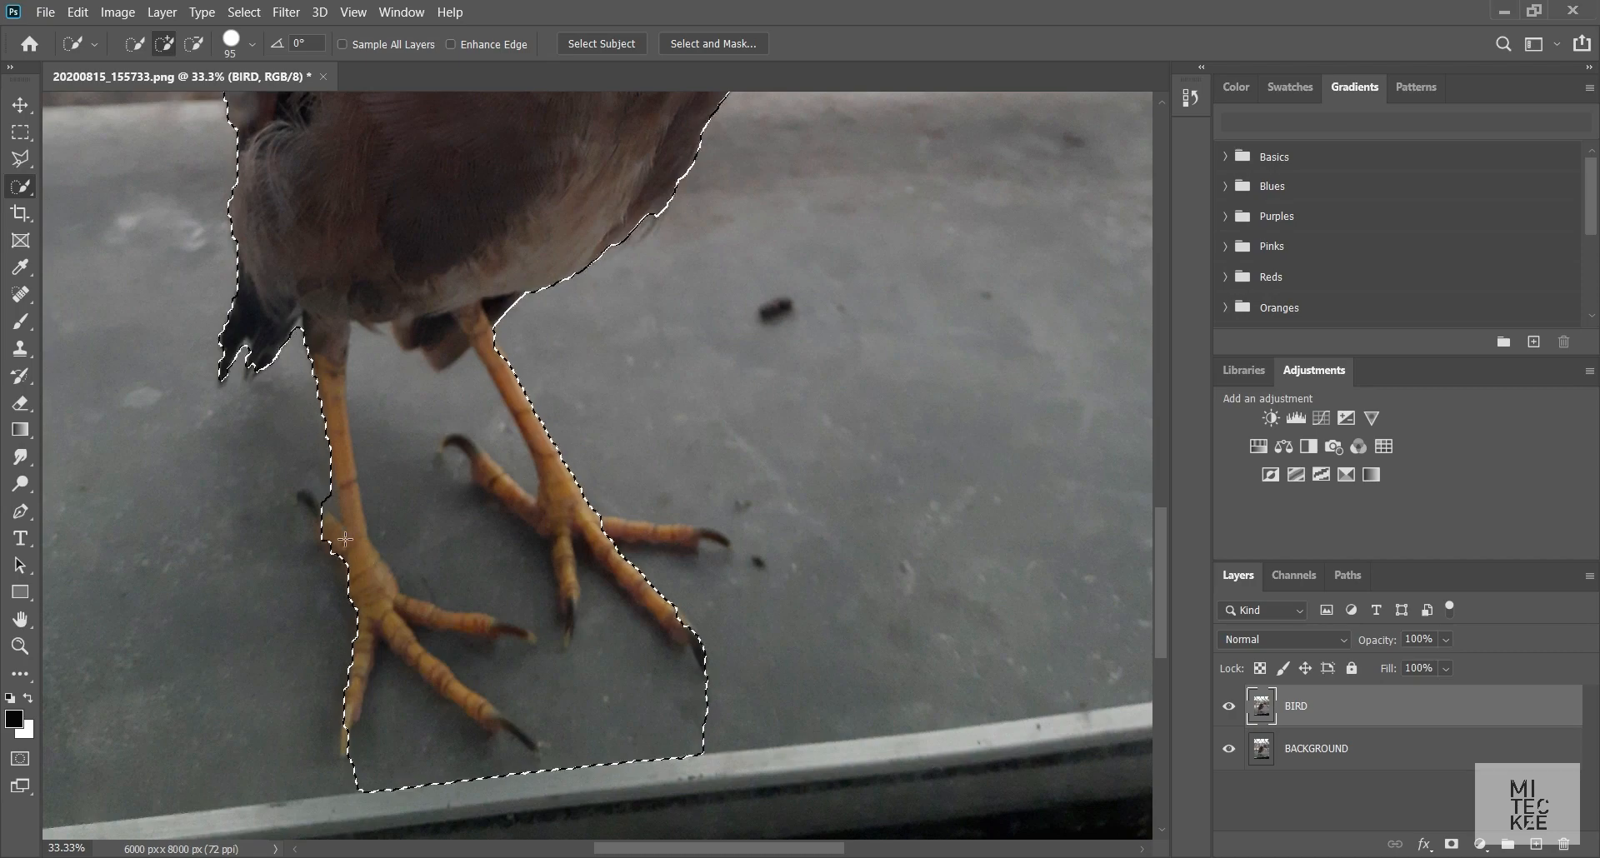
Add the left foot's back claw and the right foot's outer toe to the selection
click(305, 498)
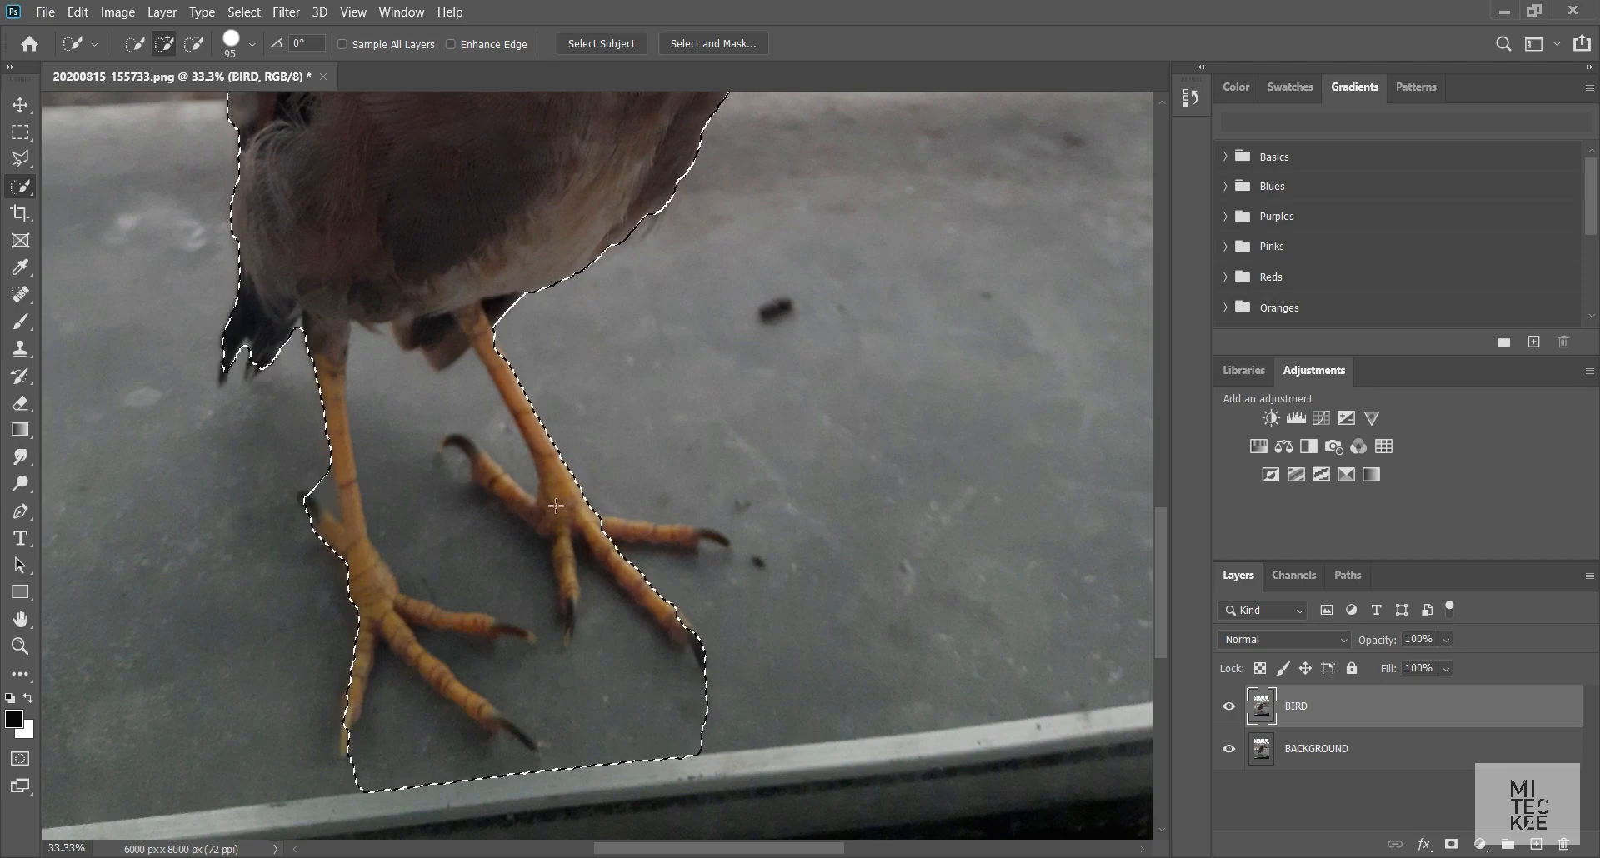
click(663, 538)
click(691, 541)
drag(715, 540, 733, 589)
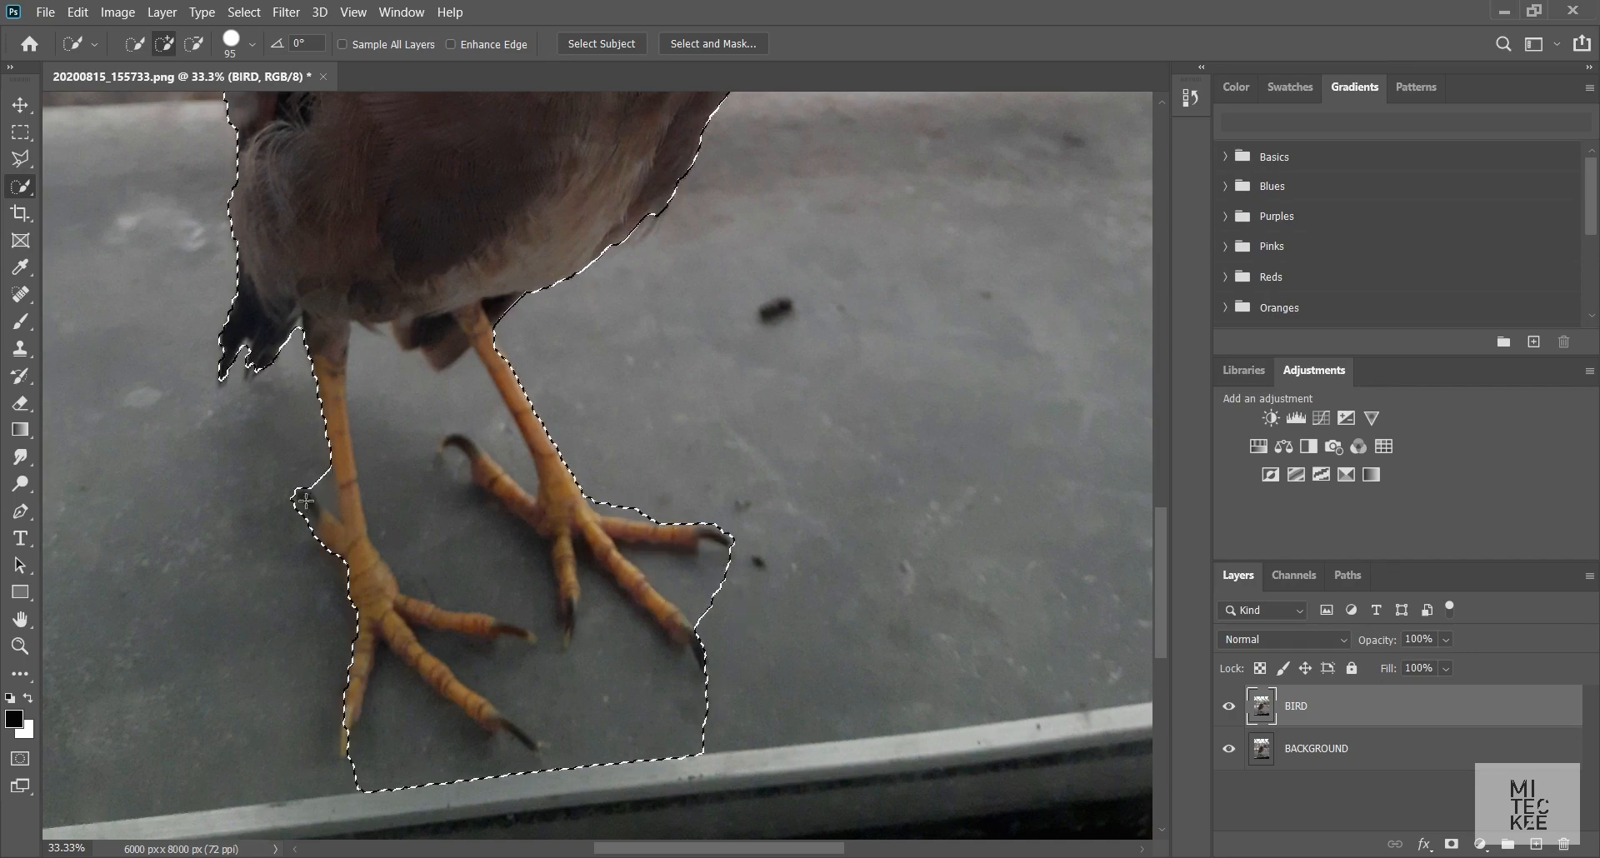
Subtract the railing and wall area below the beak and beside the chest from the selection
drag(1169, 626, 1177, 519)
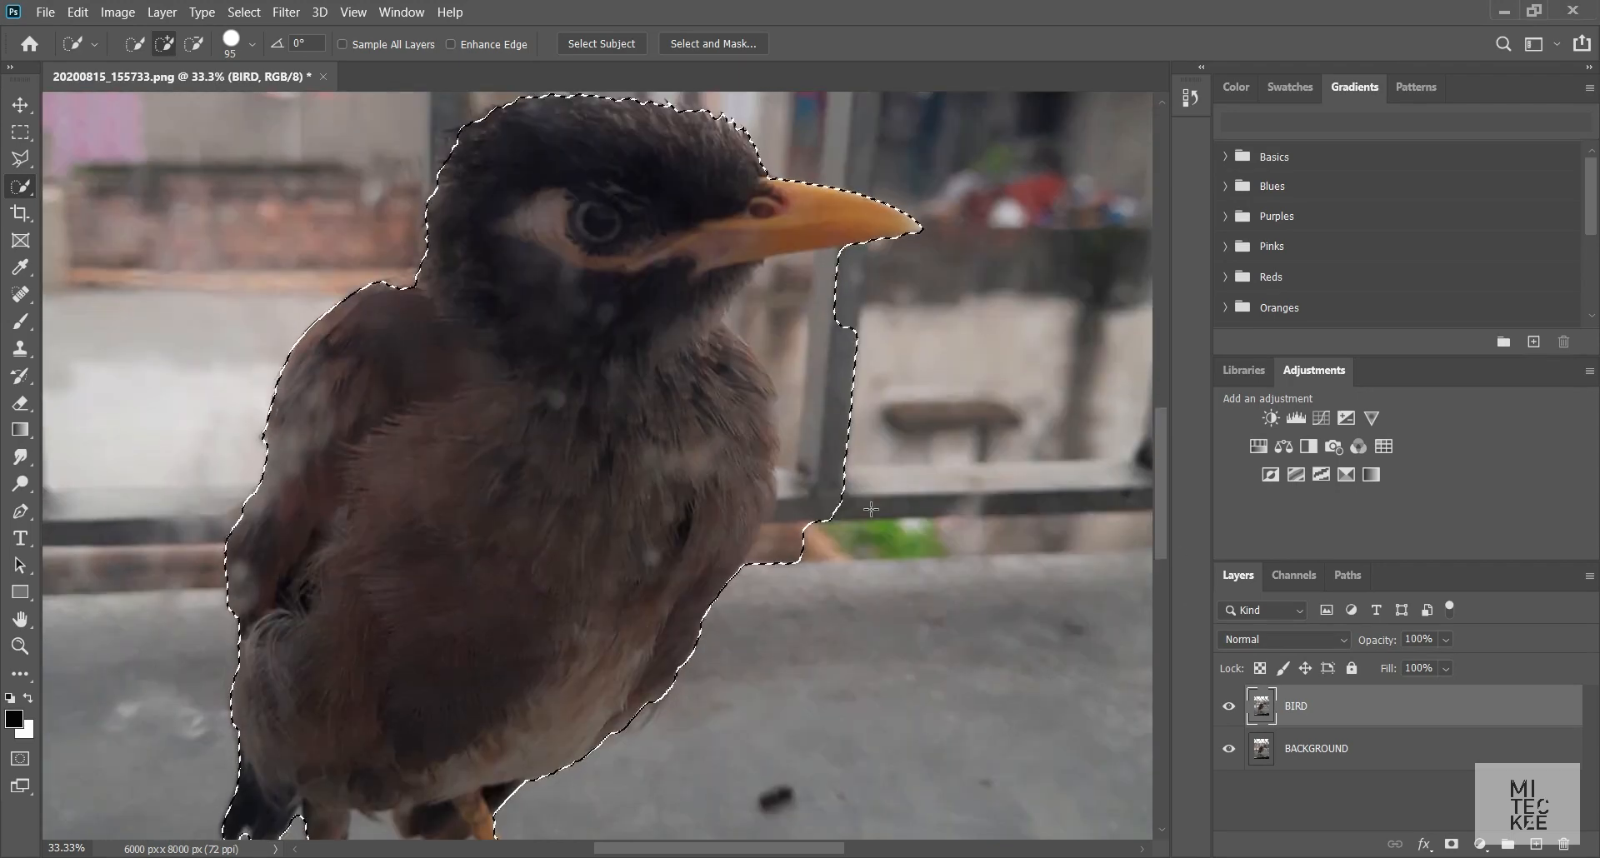
alt+click(792, 524)
mouse_move(792, 524)
mouse_down()
mouse_move(813, 460)
mouse_move(789, 307)
mouse_move(795, 283)
mouse_move(836, 298)
mouse_up()
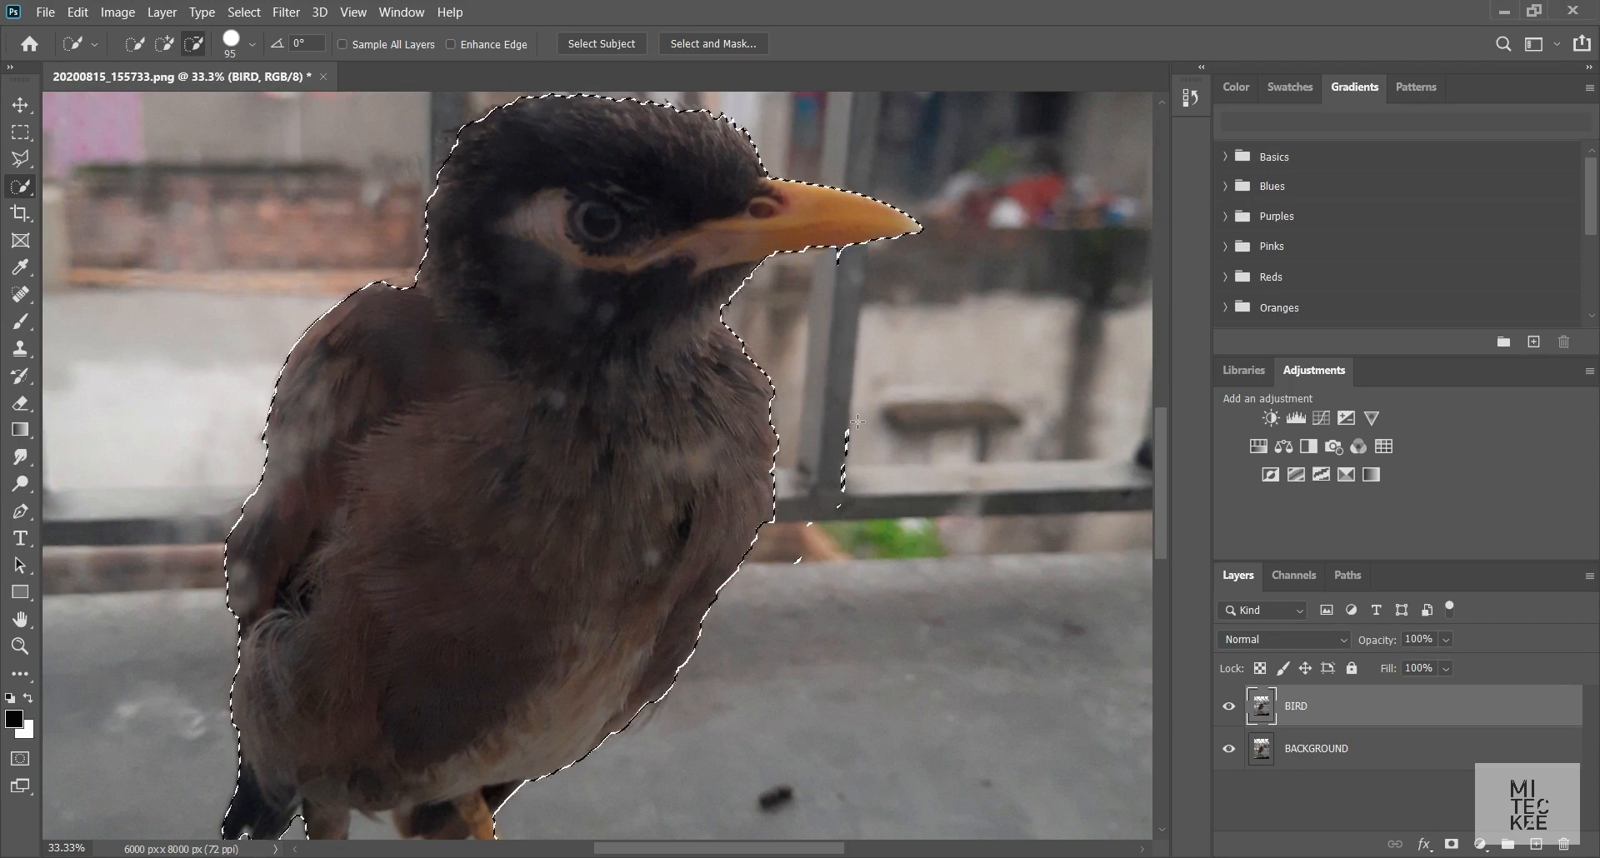
drag(844, 479, 801, 553)
click(840, 310)
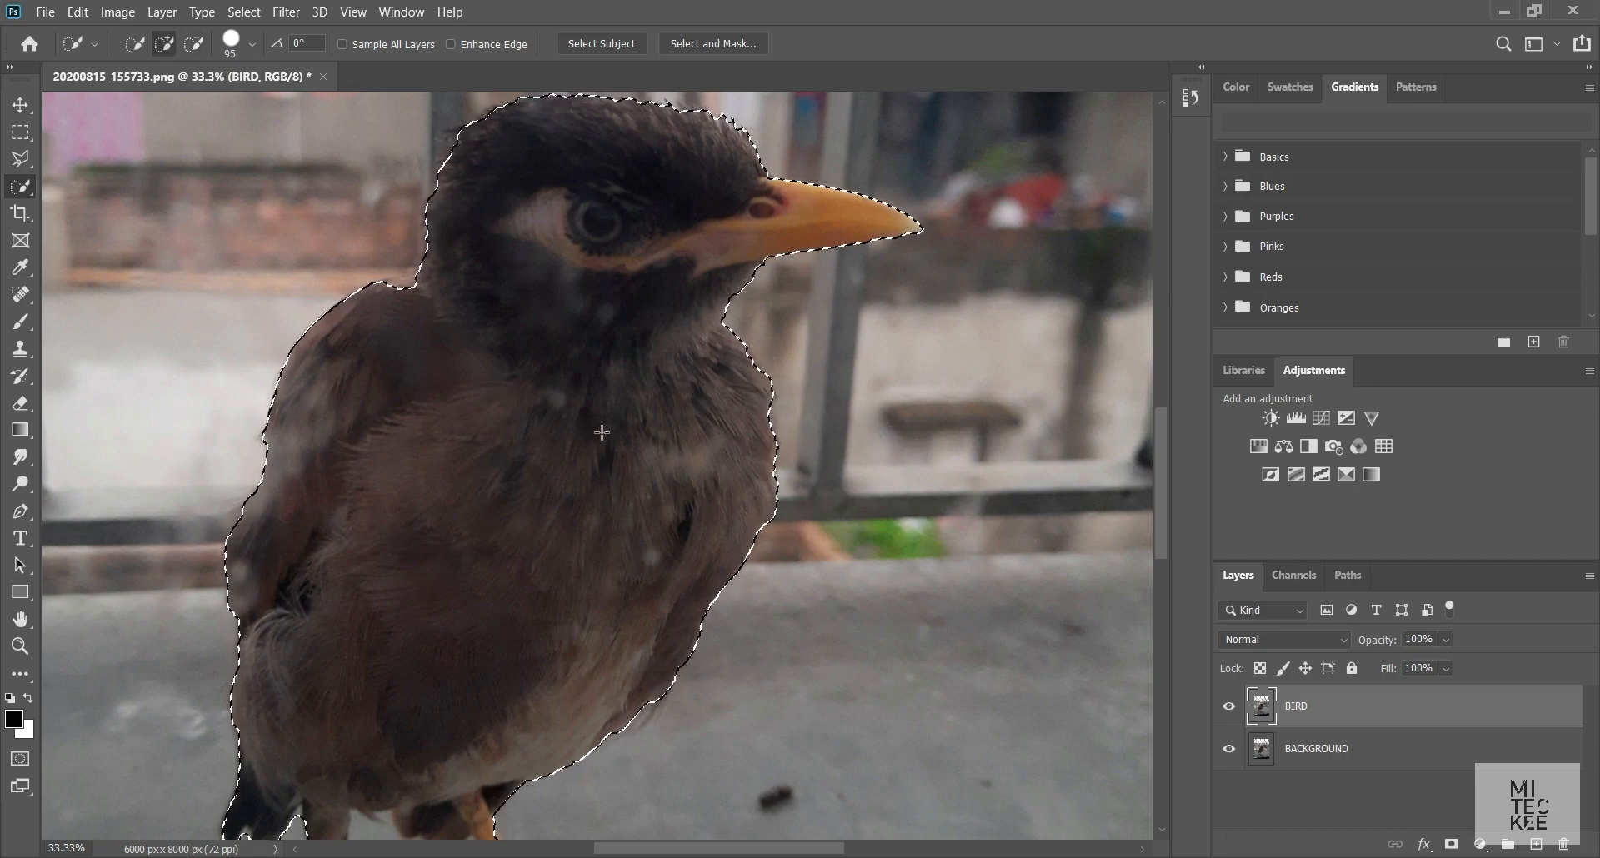
Add a layer mask to the BIRD layer from the selection and hide the BACKGROUND layer
key(z)
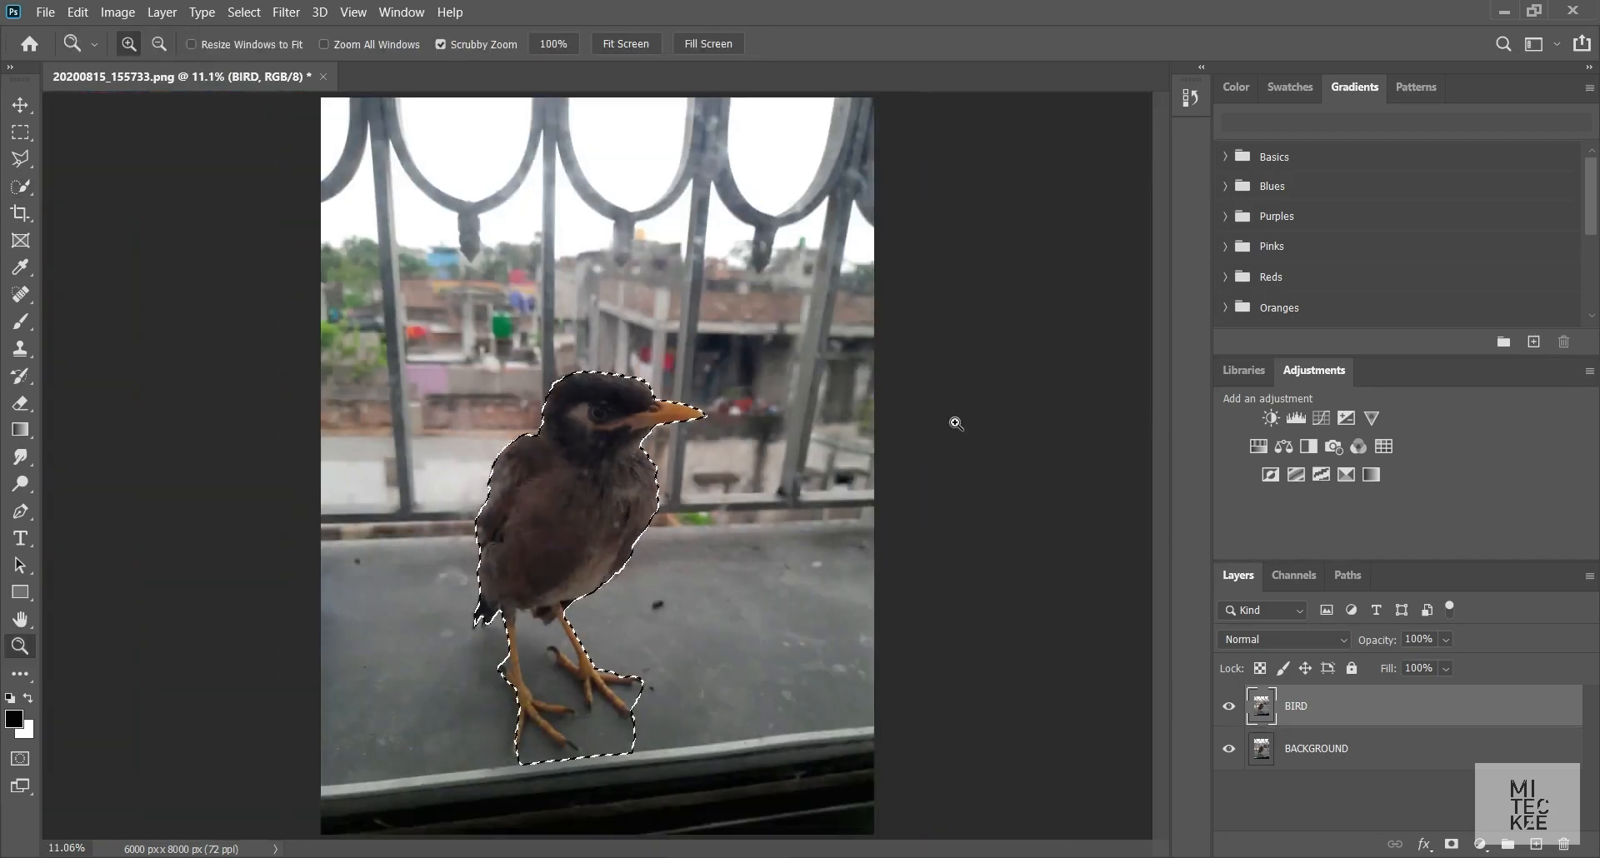
click(1452, 845)
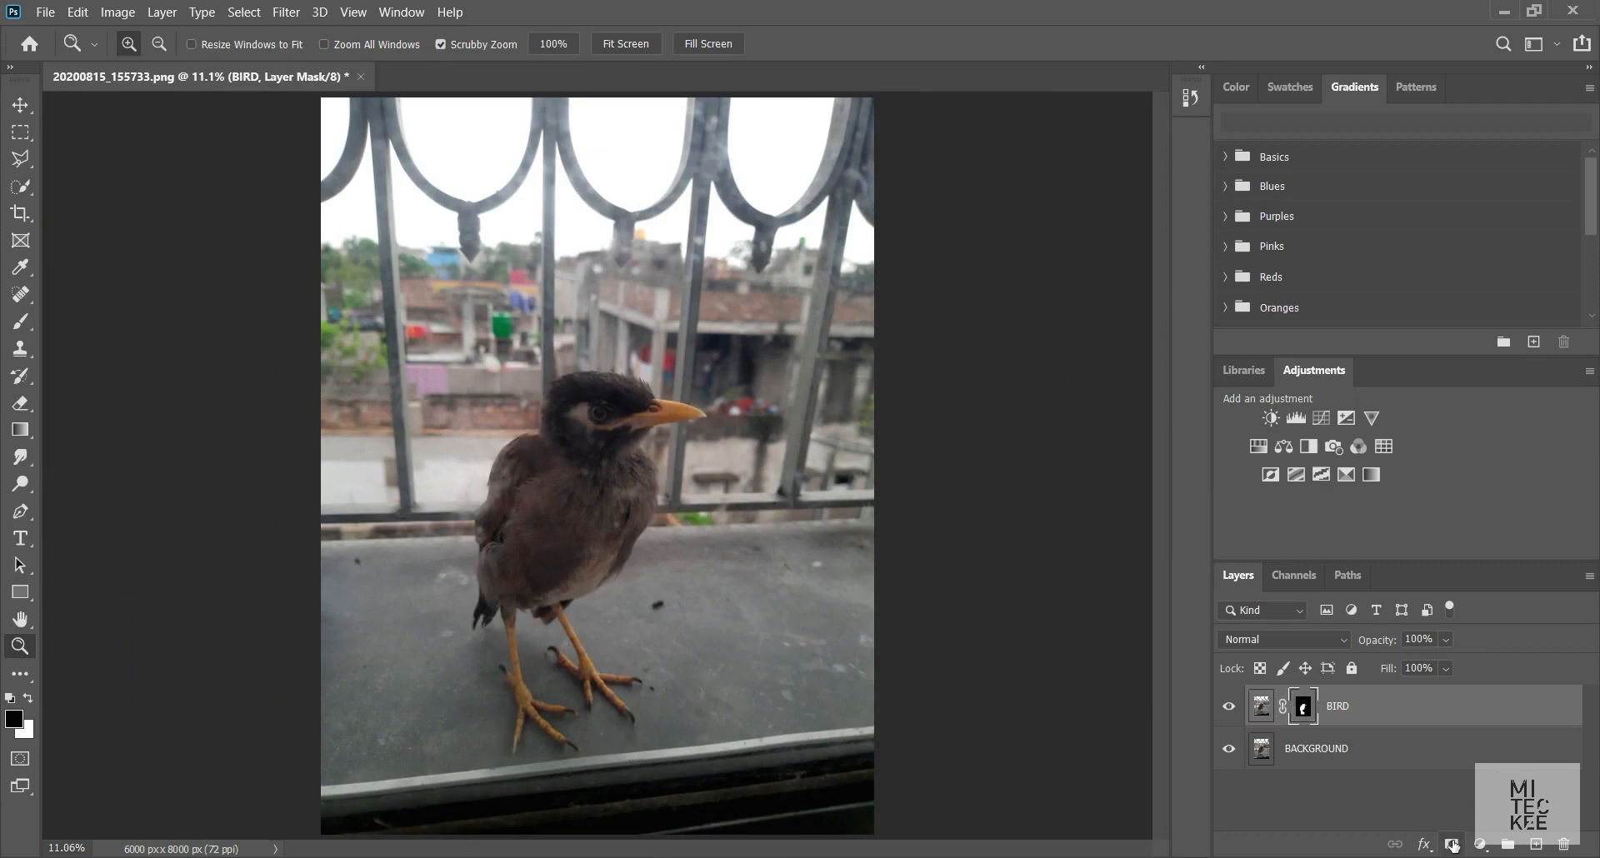
click(1229, 749)
click(1236, 751)
click(1236, 752)
click(1236, 751)
click(1236, 751)
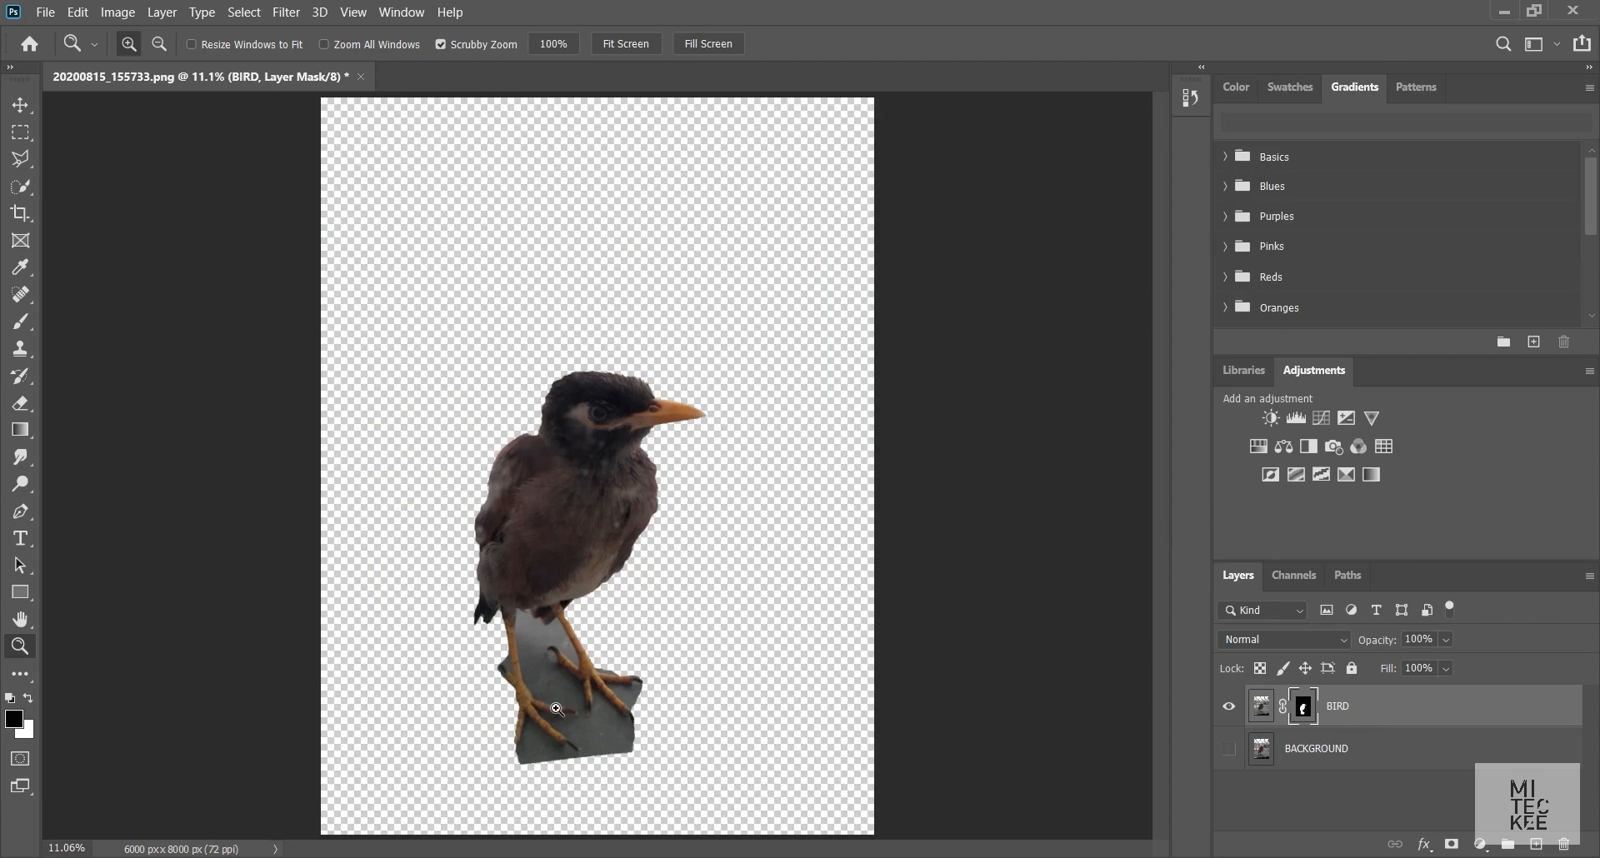
Inspect the cutout's feet and the BIRD layer mask on its own, and return to the normal image view
drag(550, 702, 551, 701)
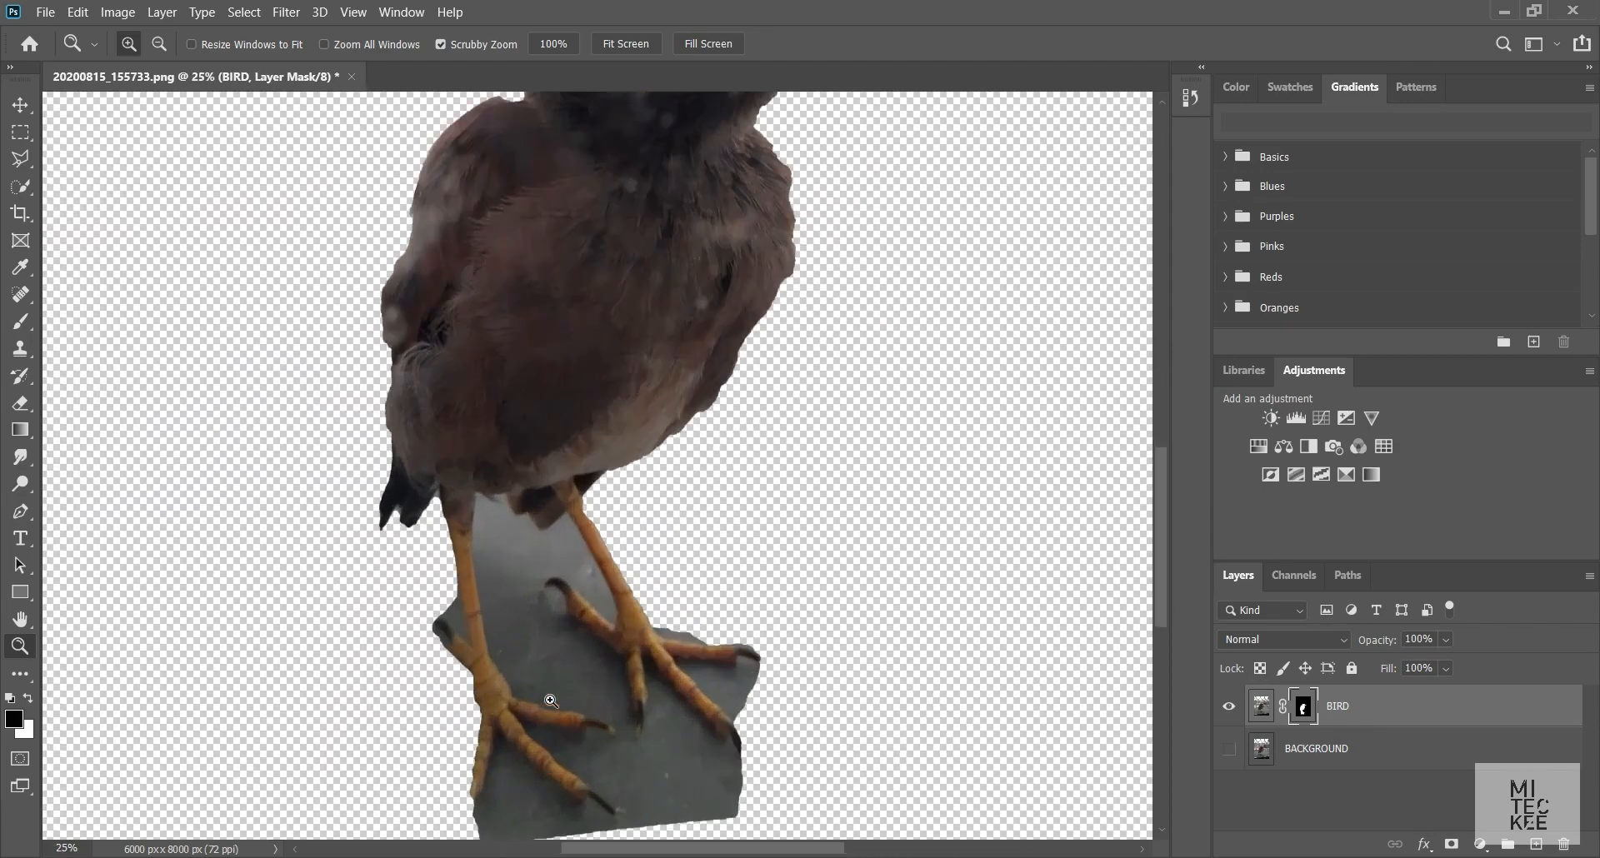
click(641, 47)
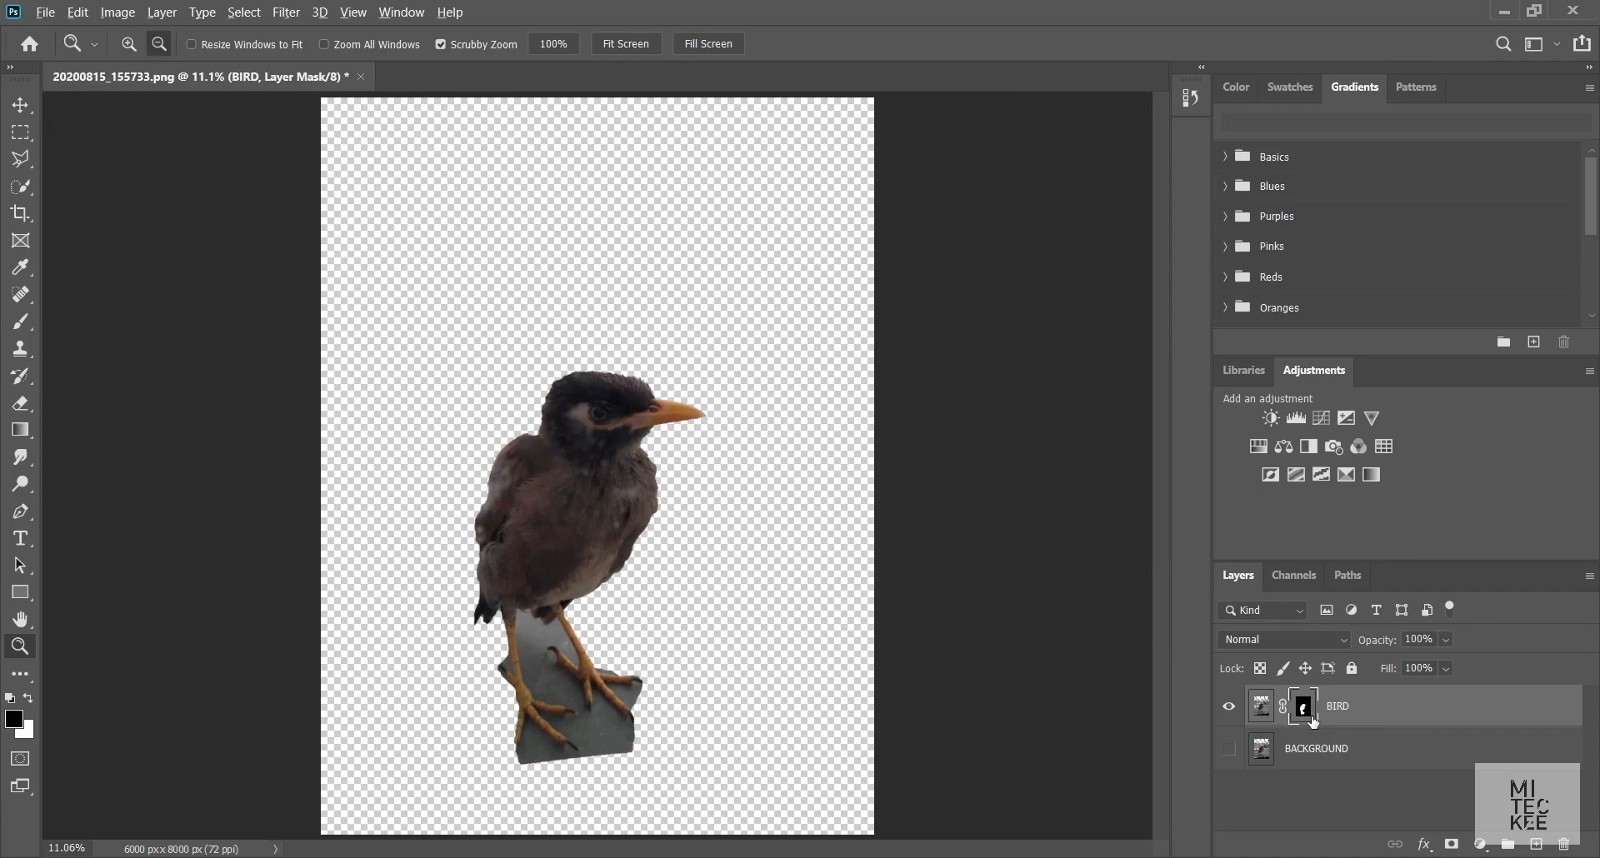
alt+click(1312, 719)
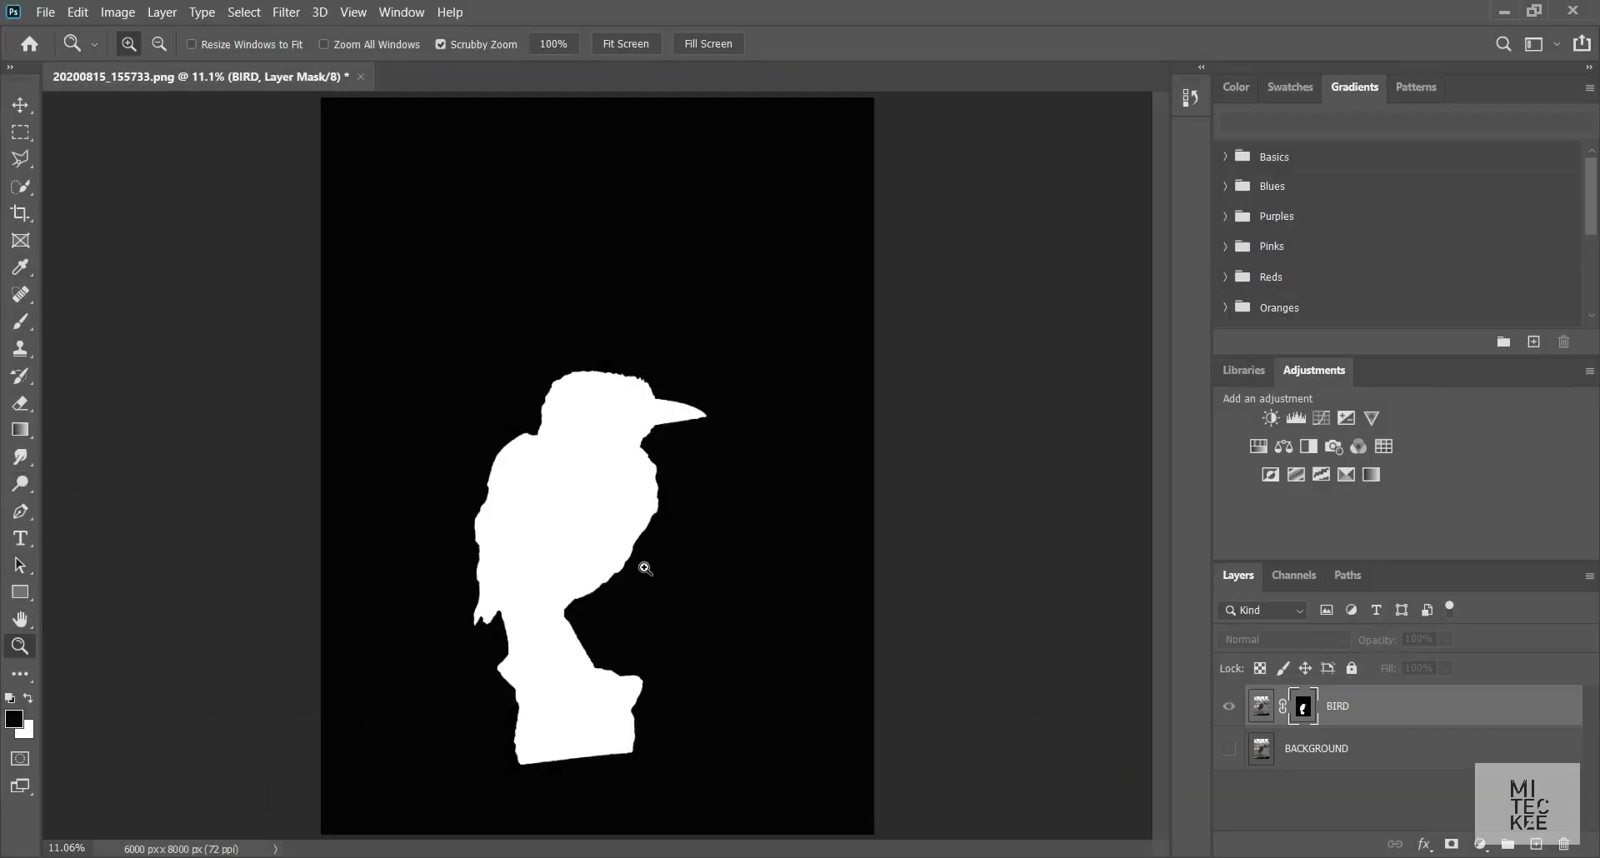
key(b)
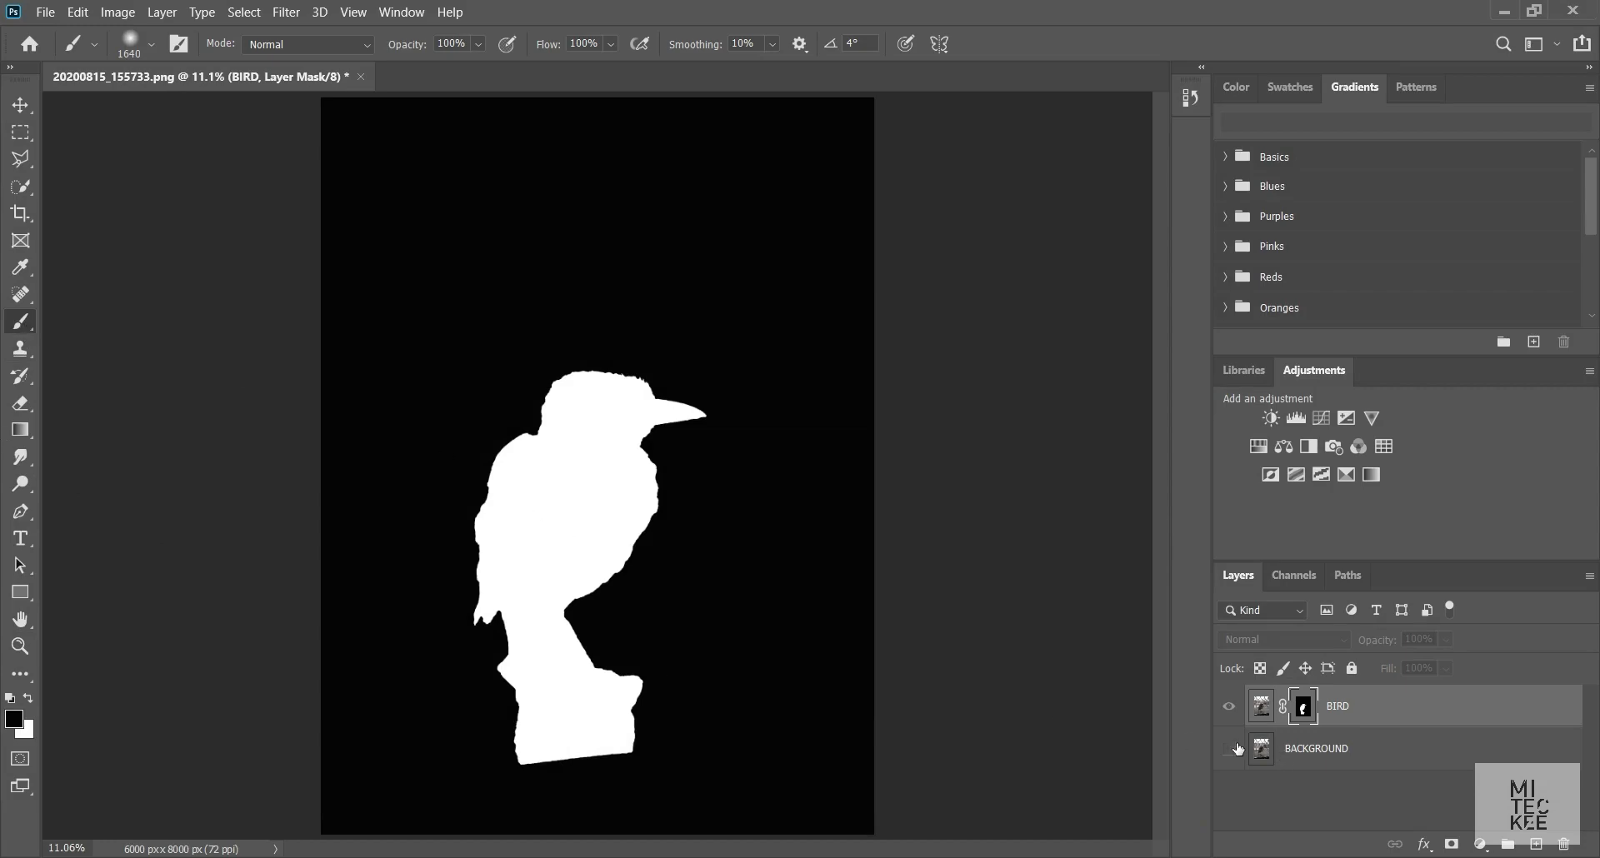
alt+click(1315, 709)
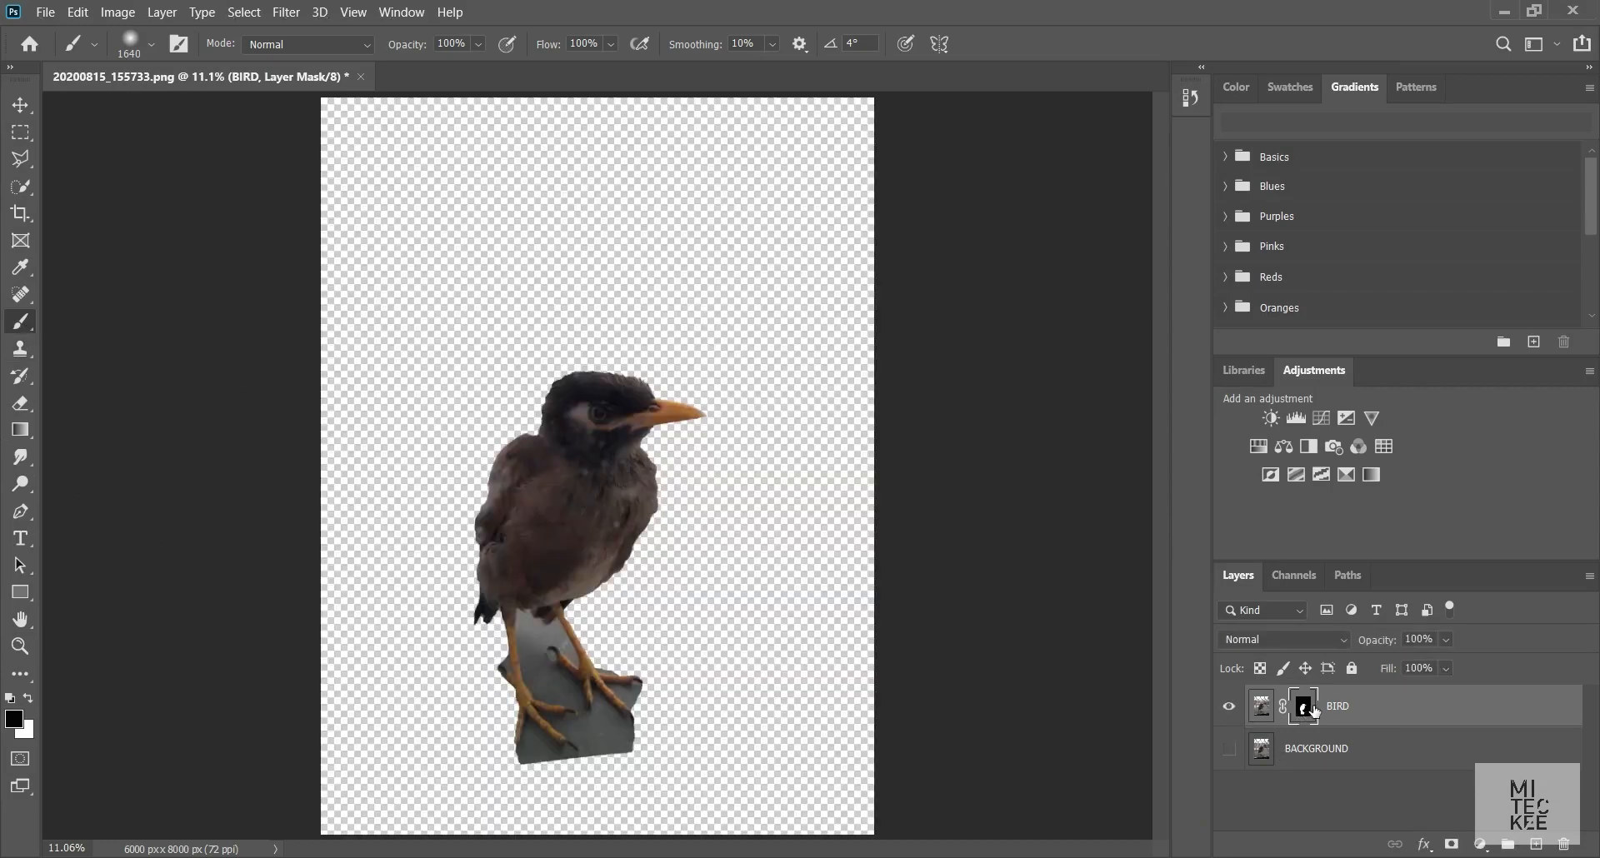
Try painting white on the BIRD mask over the upper part of the photo, and undo the strokes
click(28, 699)
mouse_move(402, 308)
mouse_down()
mouse_move(357, 257)
mouse_move(694, 254)
mouse_move(754, 225)
mouse_up()
mouse_move(433, 330)
mouse_down()
mouse_move(533, 275)
mouse_move(584, 167)
mouse_move(347, 211)
mouse_up()
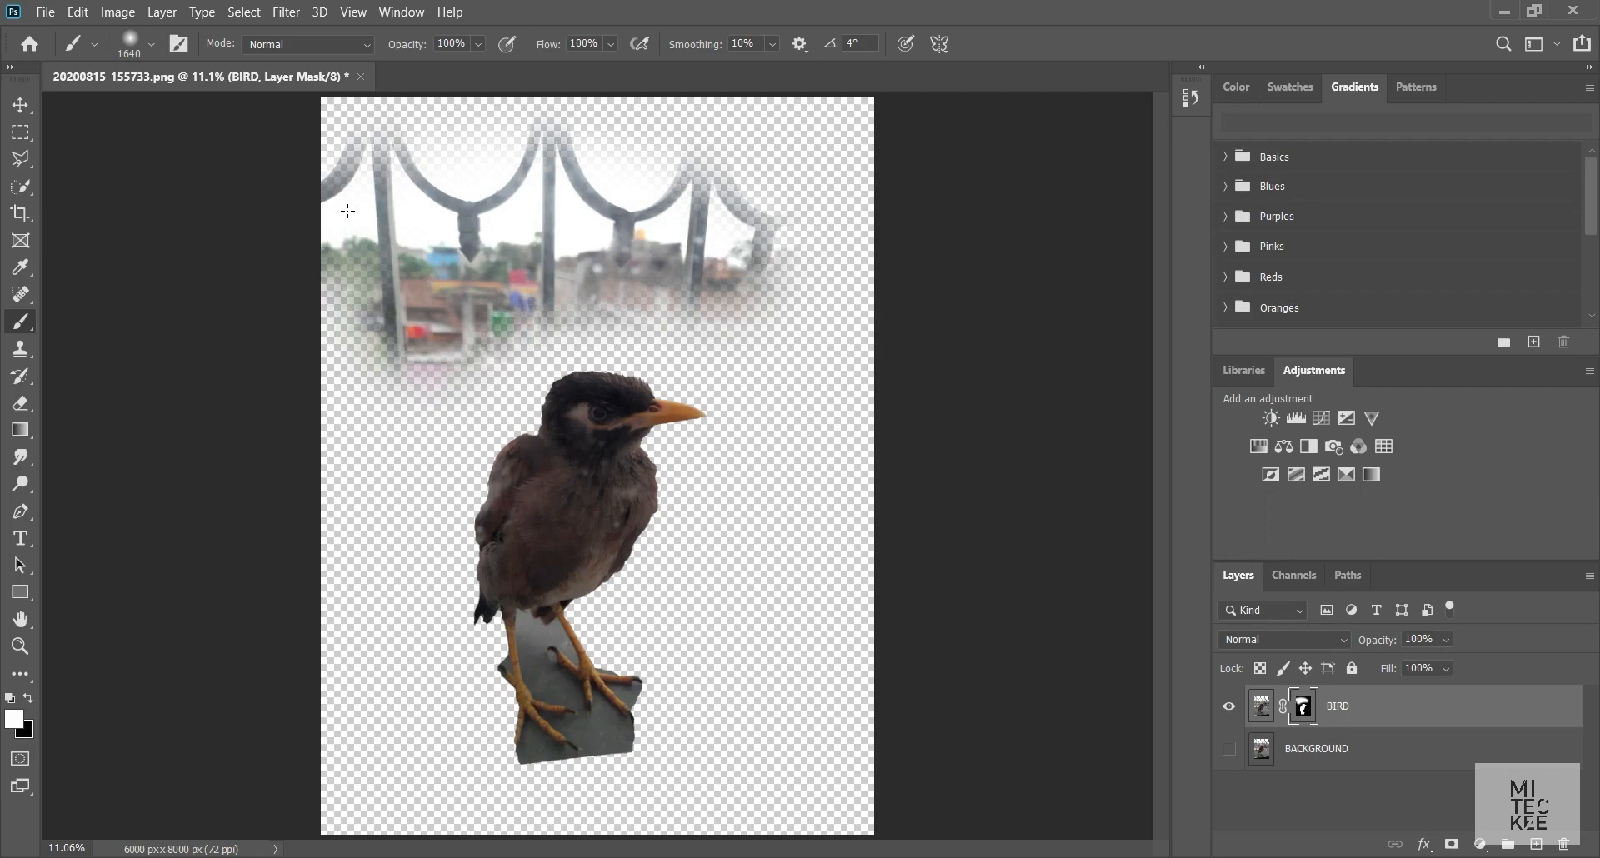
key(ctrl+z)
key(ctrl+z)
key(ctrl+z)
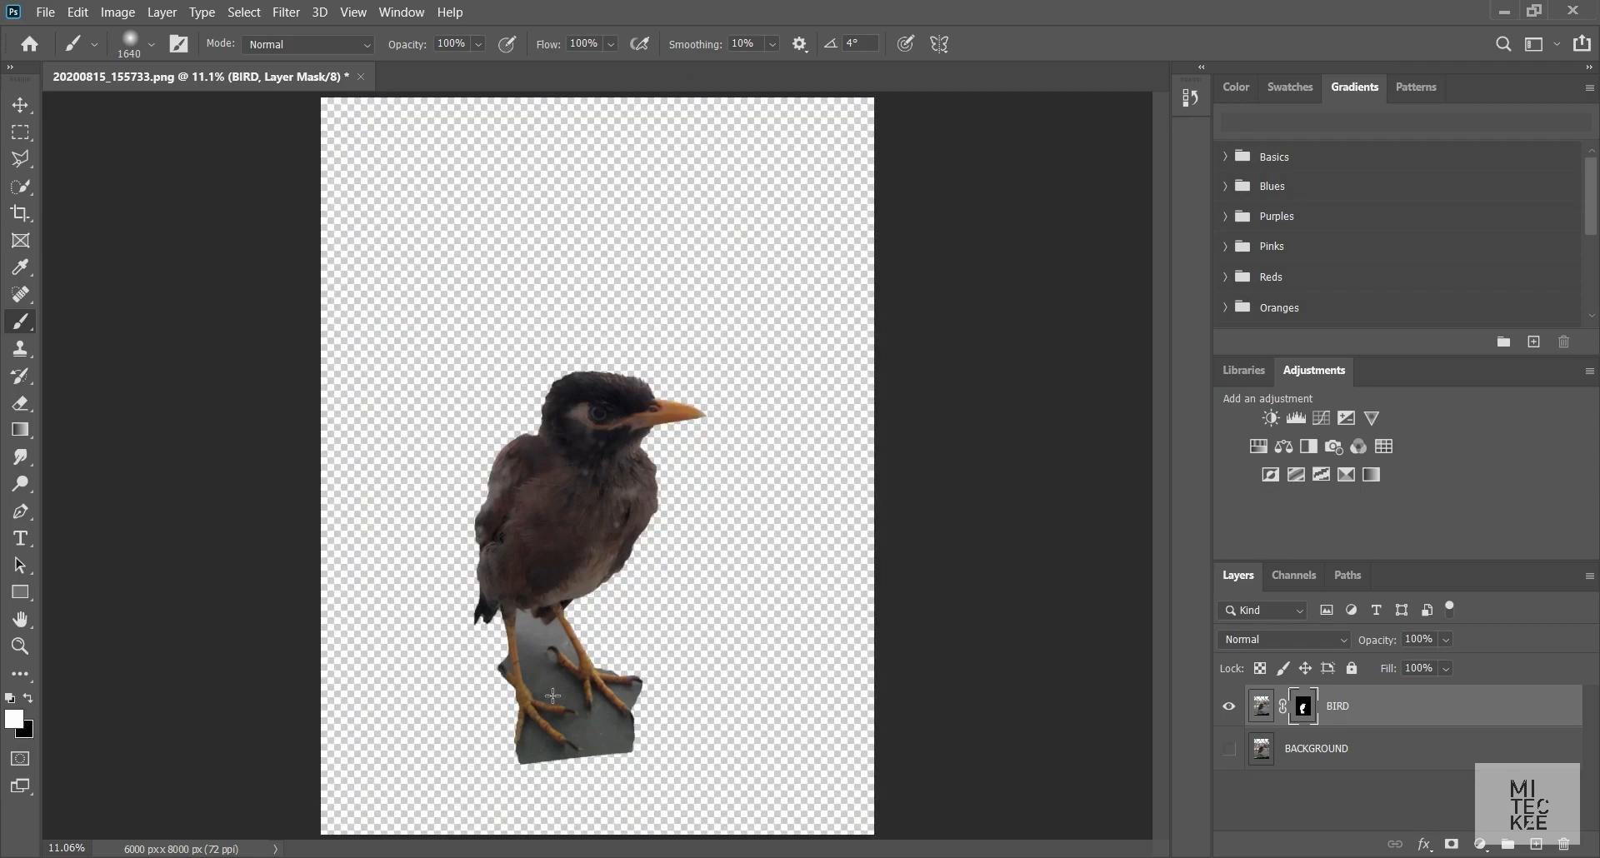
Compare the masked feet with the original photo by showing and hiding the BACKGROUND layer
key(z)
mouse_move(563, 651)
mouse_down()
mouse_move(1105, 615)
mouse_move(1167, 633)
mouse_move(1168, 652)
mouse_up()
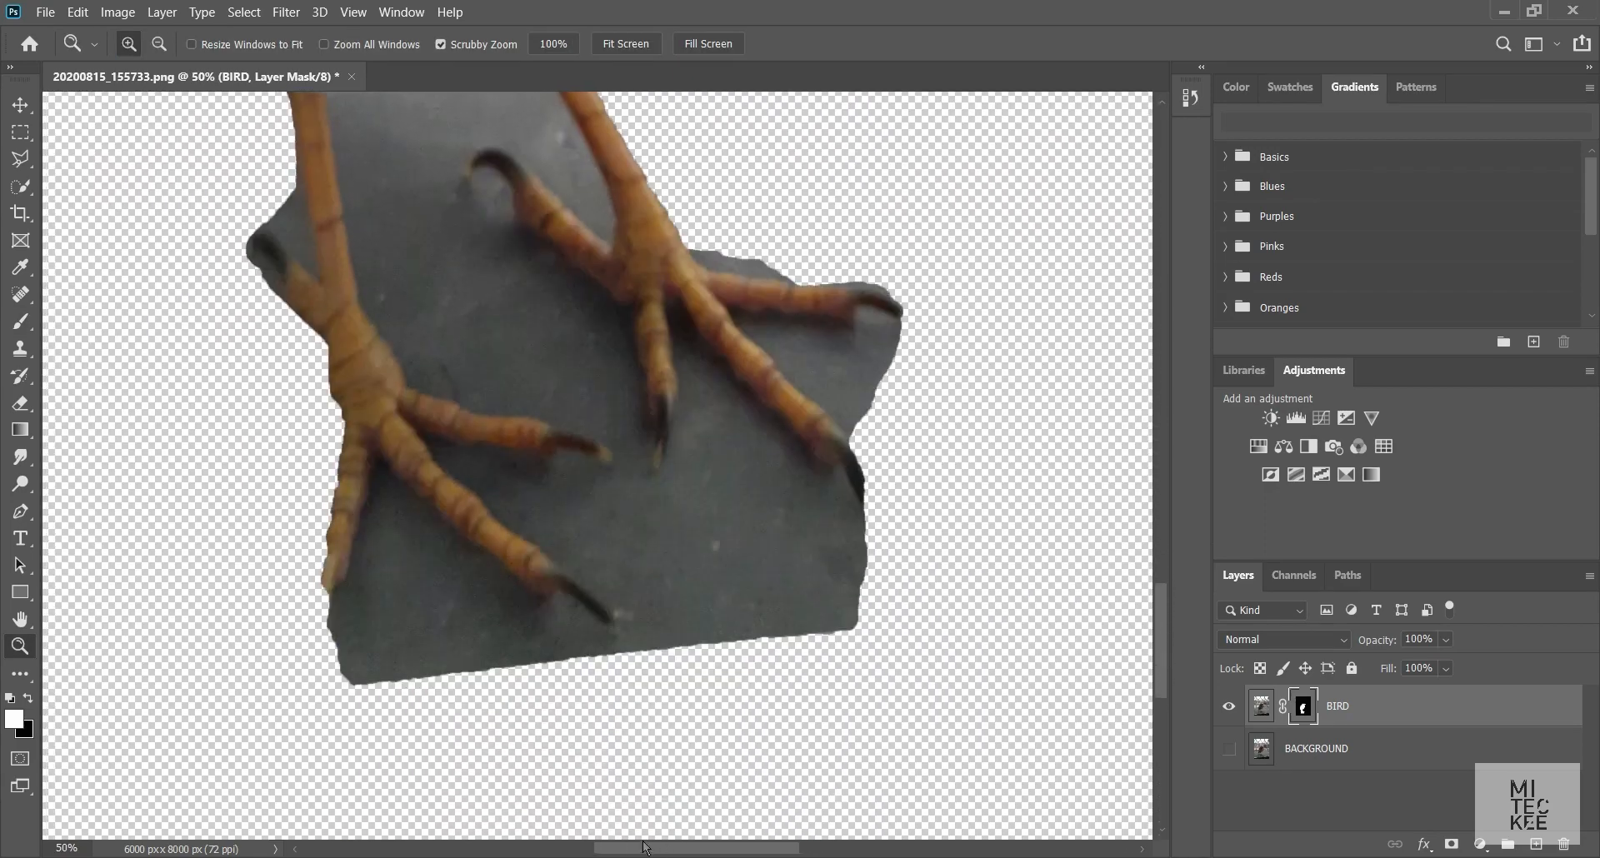
drag(658, 849, 627, 849)
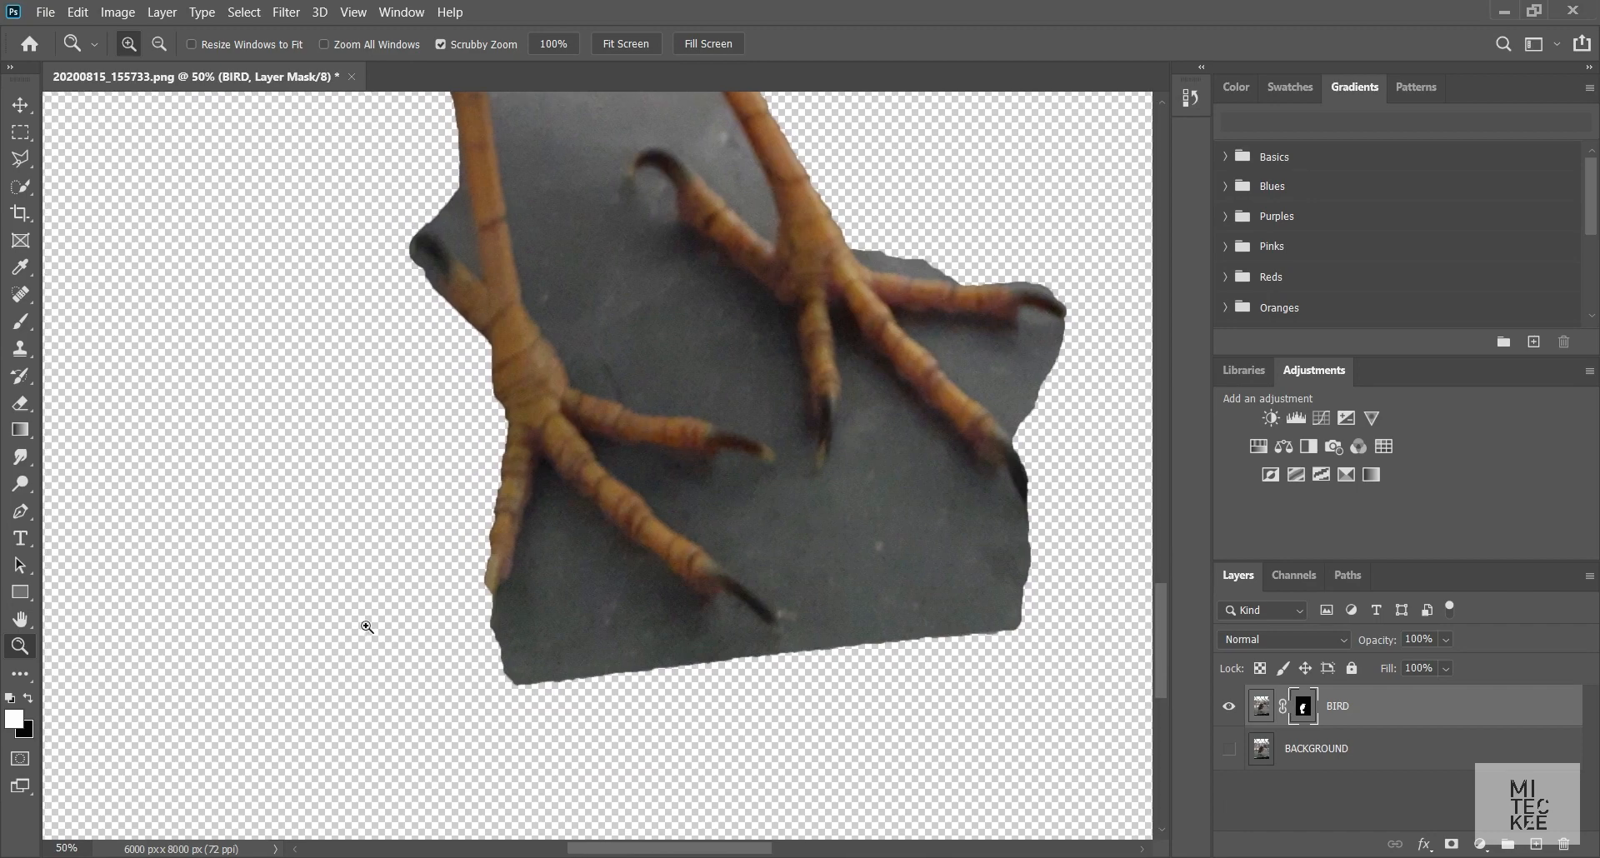
click(1229, 749)
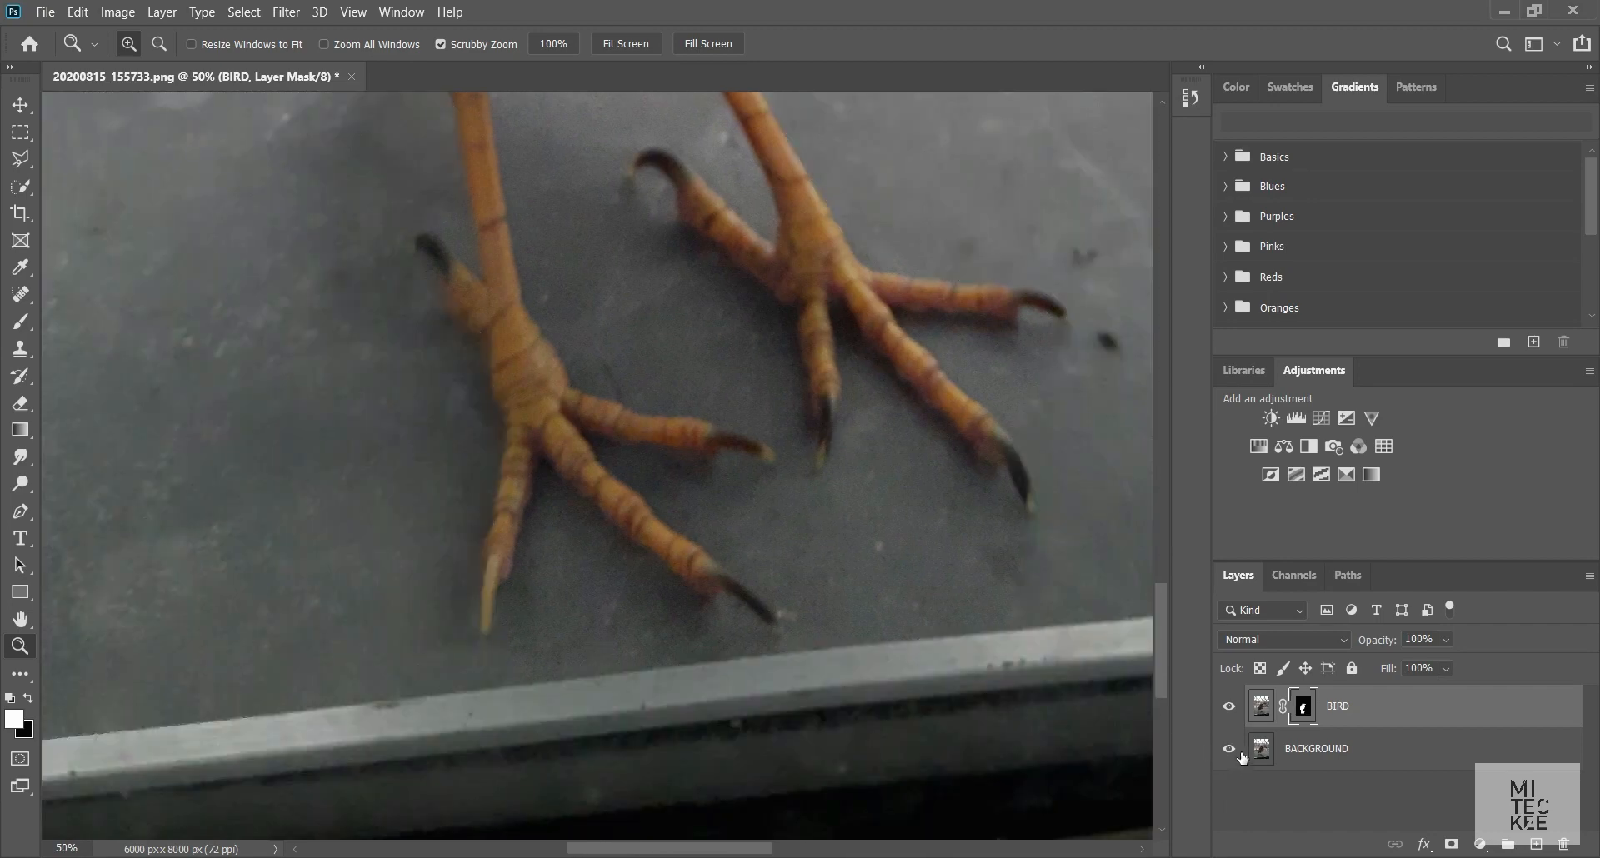
click(1240, 754)
click(21, 325)
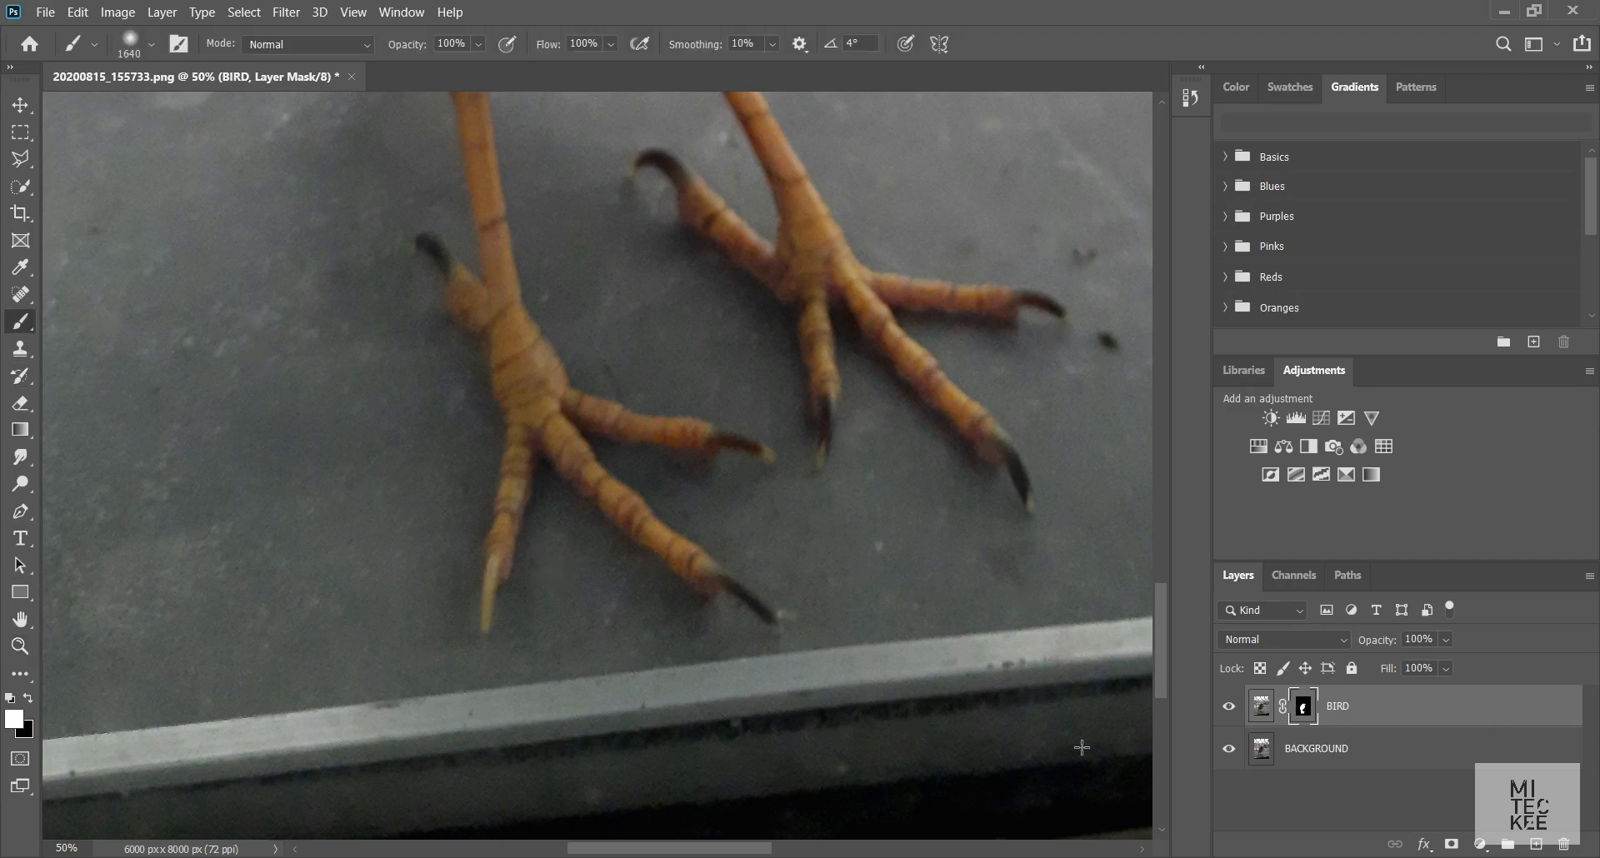
click(1228, 748)
Reduce the brush size to 123 px for detailed mask painting around the feet
drag(496, 555, 146, 570)
mouse_move(494, 531)
mouse_down()
mouse_move(436, 536)
mouse_move(435, 490)
mouse_move(441, 604)
mouse_move(455, 586)
mouse_up()
right_click(459, 556)
click(459, 556)
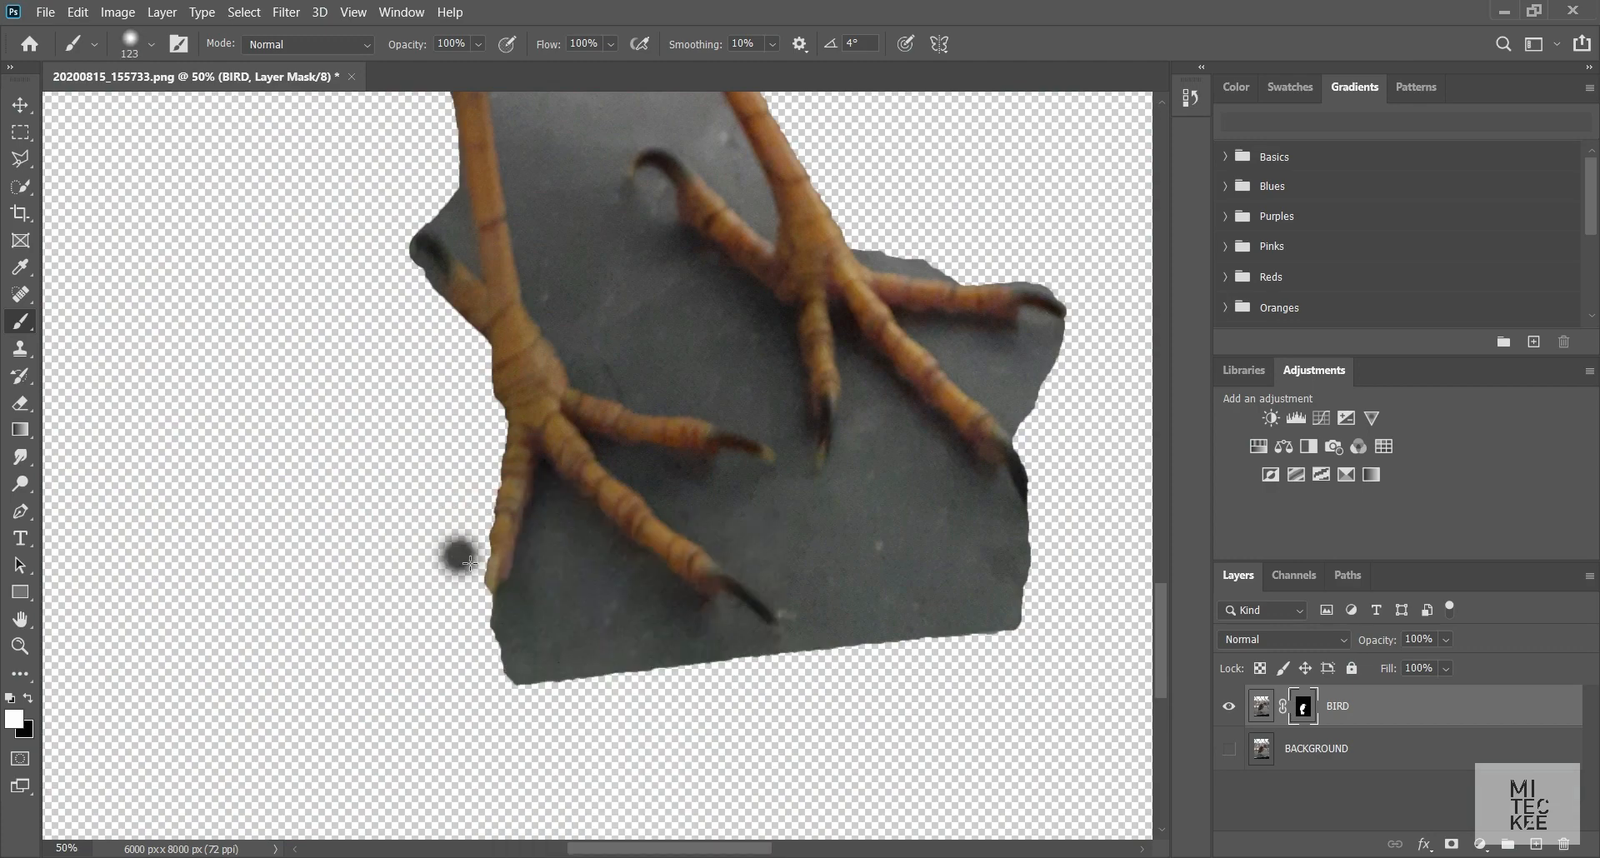
Try painting white on the mask in the empty area beside the left foot, and undo the strokes
key(ctrl+z)
mouse_move(340, 458)
mouse_down()
mouse_move(298, 512)
mouse_move(329, 530)
mouse_move(370, 637)
mouse_move(365, 684)
mouse_up()
mouse_move(248, 430)
mouse_down()
mouse_move(218, 566)
mouse_move(237, 629)
mouse_up()
key(ctrl+z)
key(ctrl+z)
Check the BIRD mask on its own and paint white to restore the left foot's cut-off rear toe and claw
alt+click(1306, 714)
alt+click(1305, 714)
mouse_move(510, 496)
mouse_down()
mouse_move(478, 620)
mouse_move(478, 596)
mouse_move(471, 608)
mouse_move(514, 490)
mouse_move(485, 637)
mouse_move(522, 443)
mouse_move(551, 428)
mouse_up()
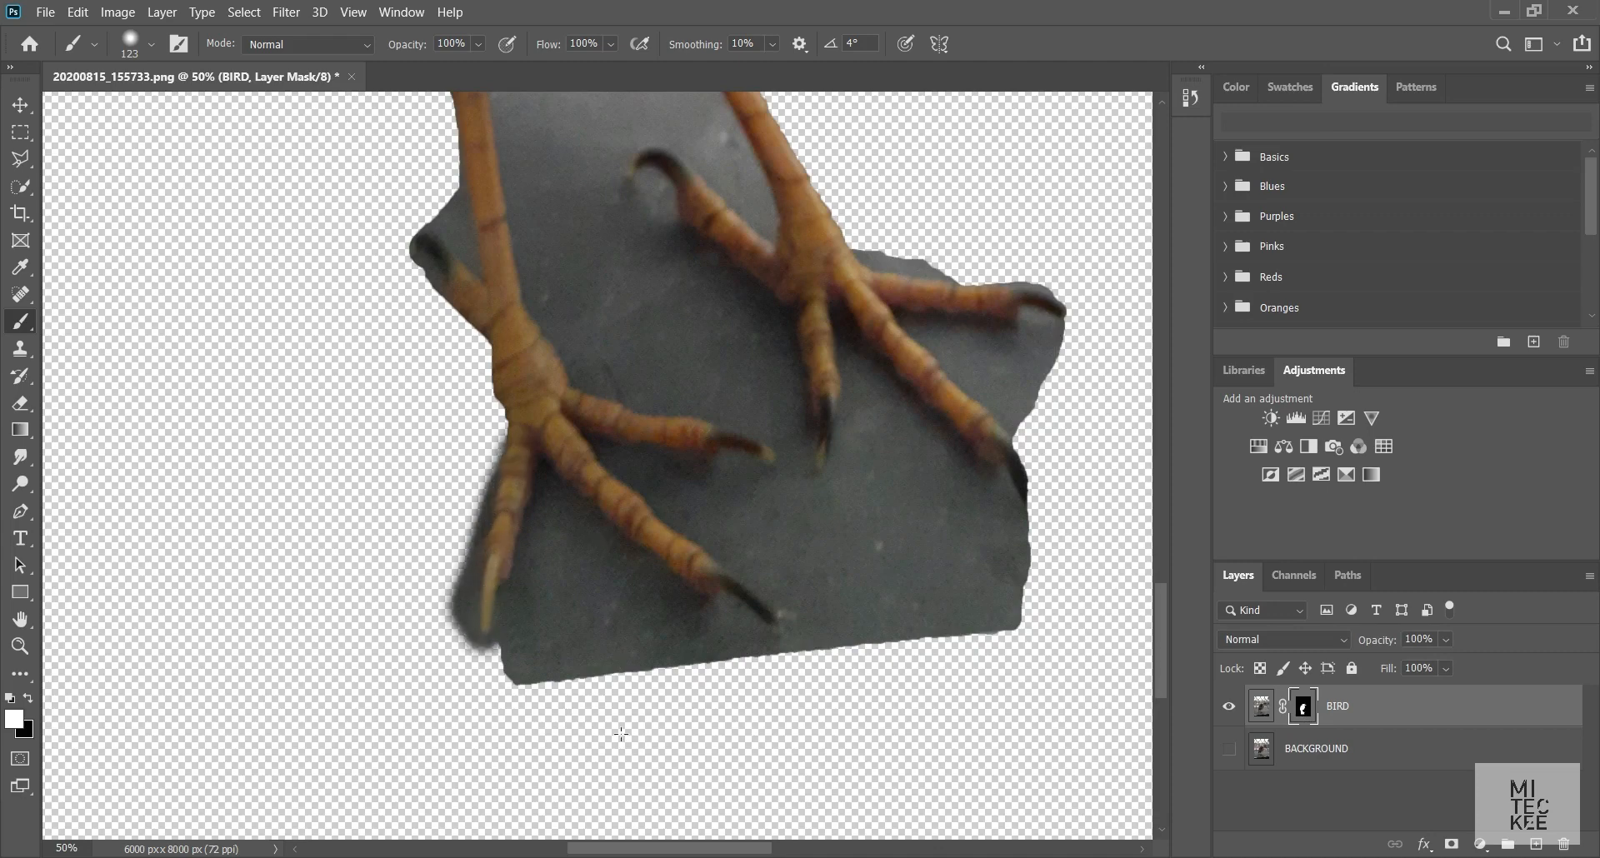
Paint black on the mask with a 37 px brush to hide the ground along the left foot's lowest toe
drag(701, 852, 603, 853)
click(30, 701)
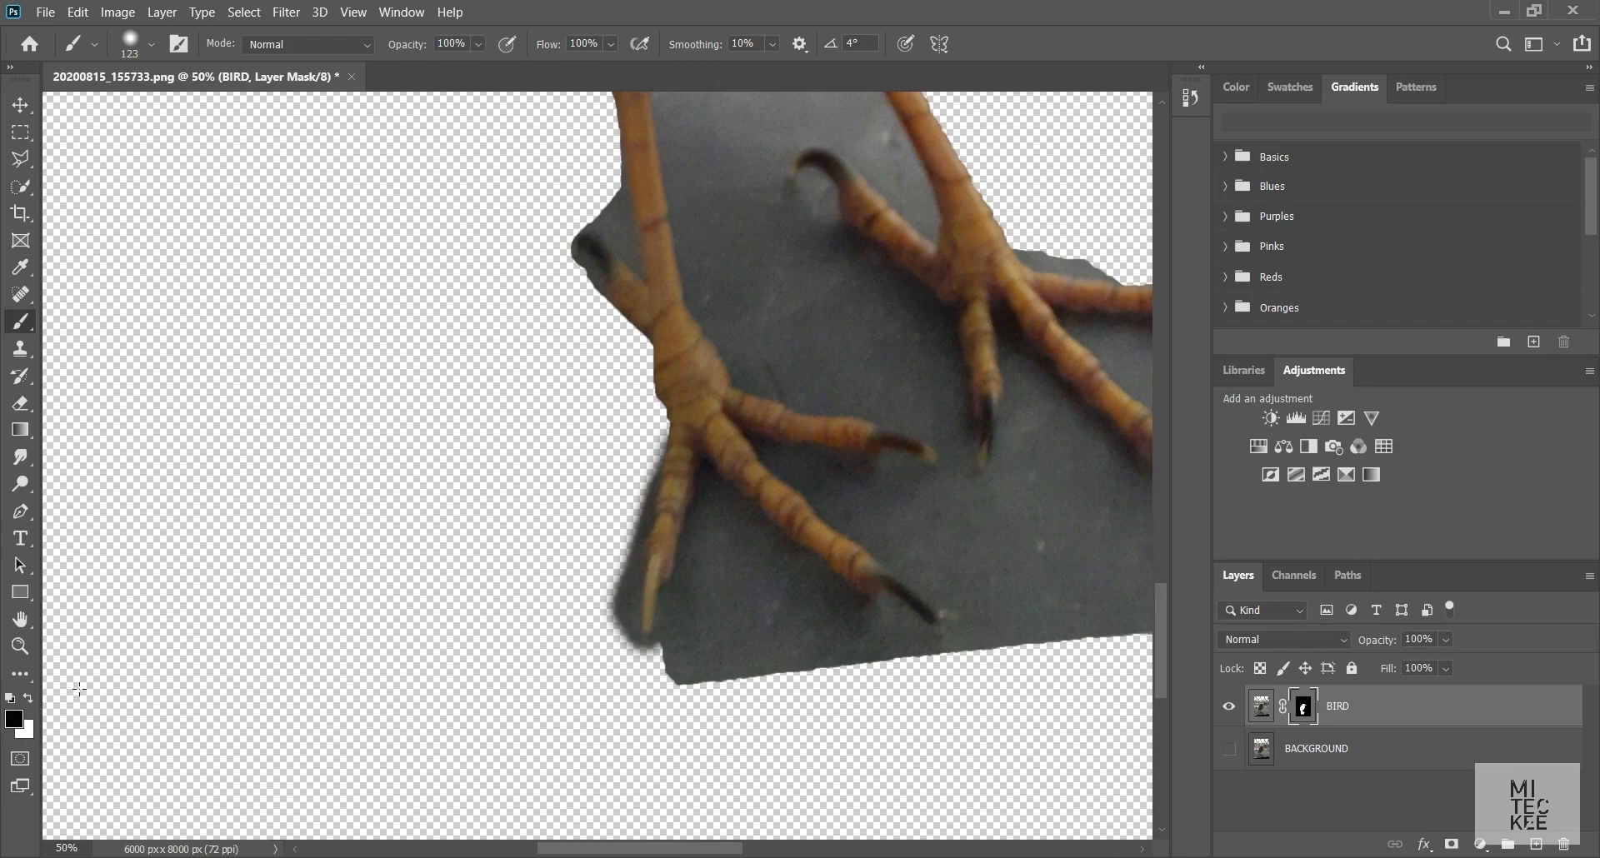
drag(717, 530, 682, 746)
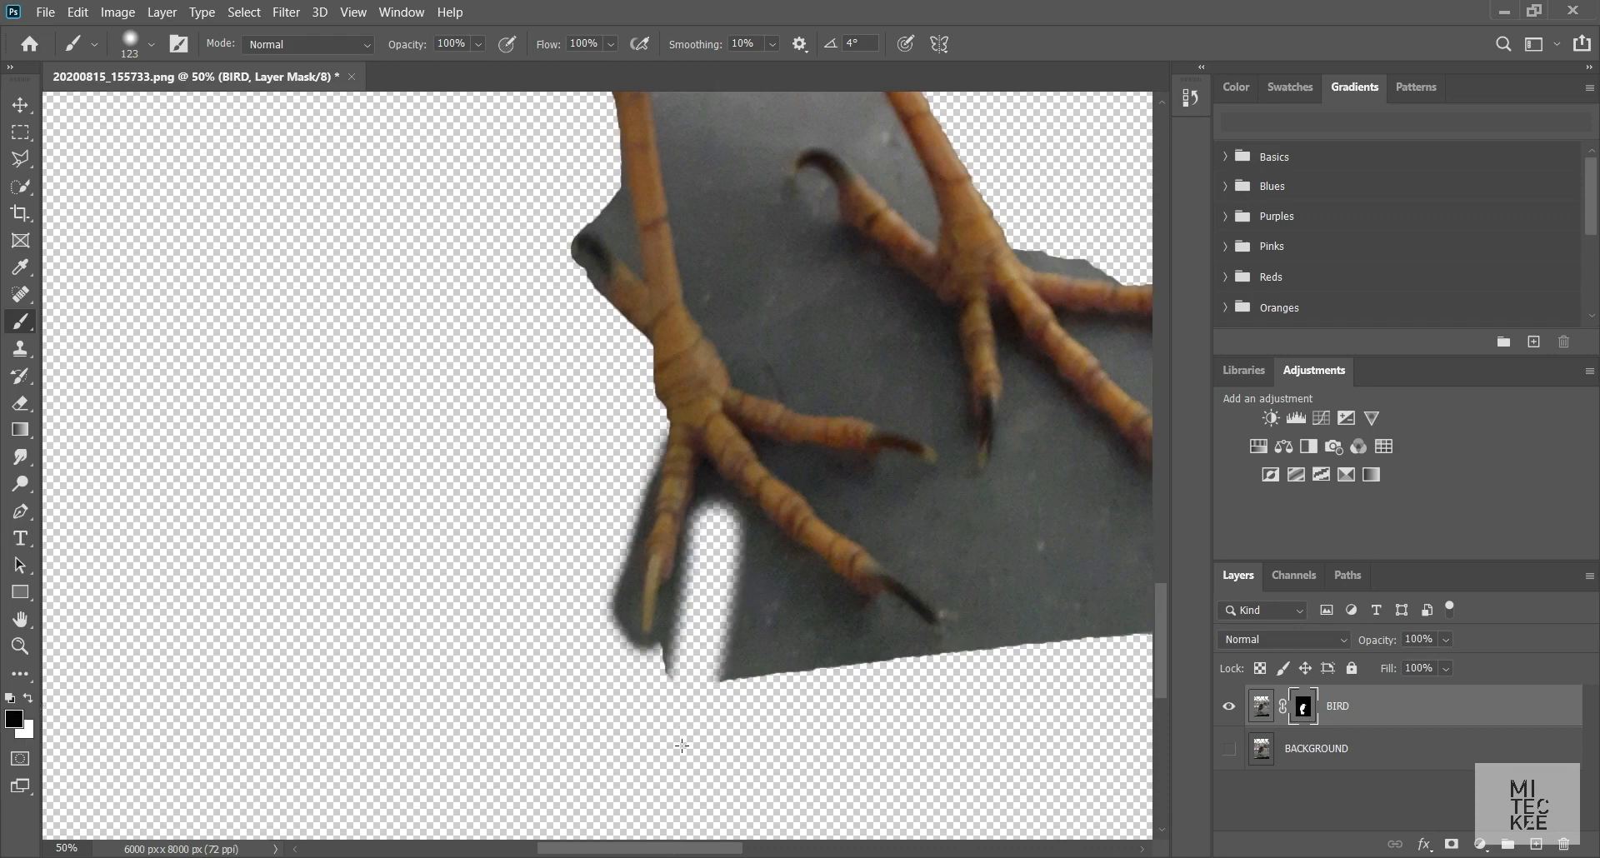
key(ctrl+z)
alt+right_click(706, 570)
mouse_move(702, 480)
mouse_down()
mouse_move(672, 625)
mouse_move(638, 682)
mouse_up()
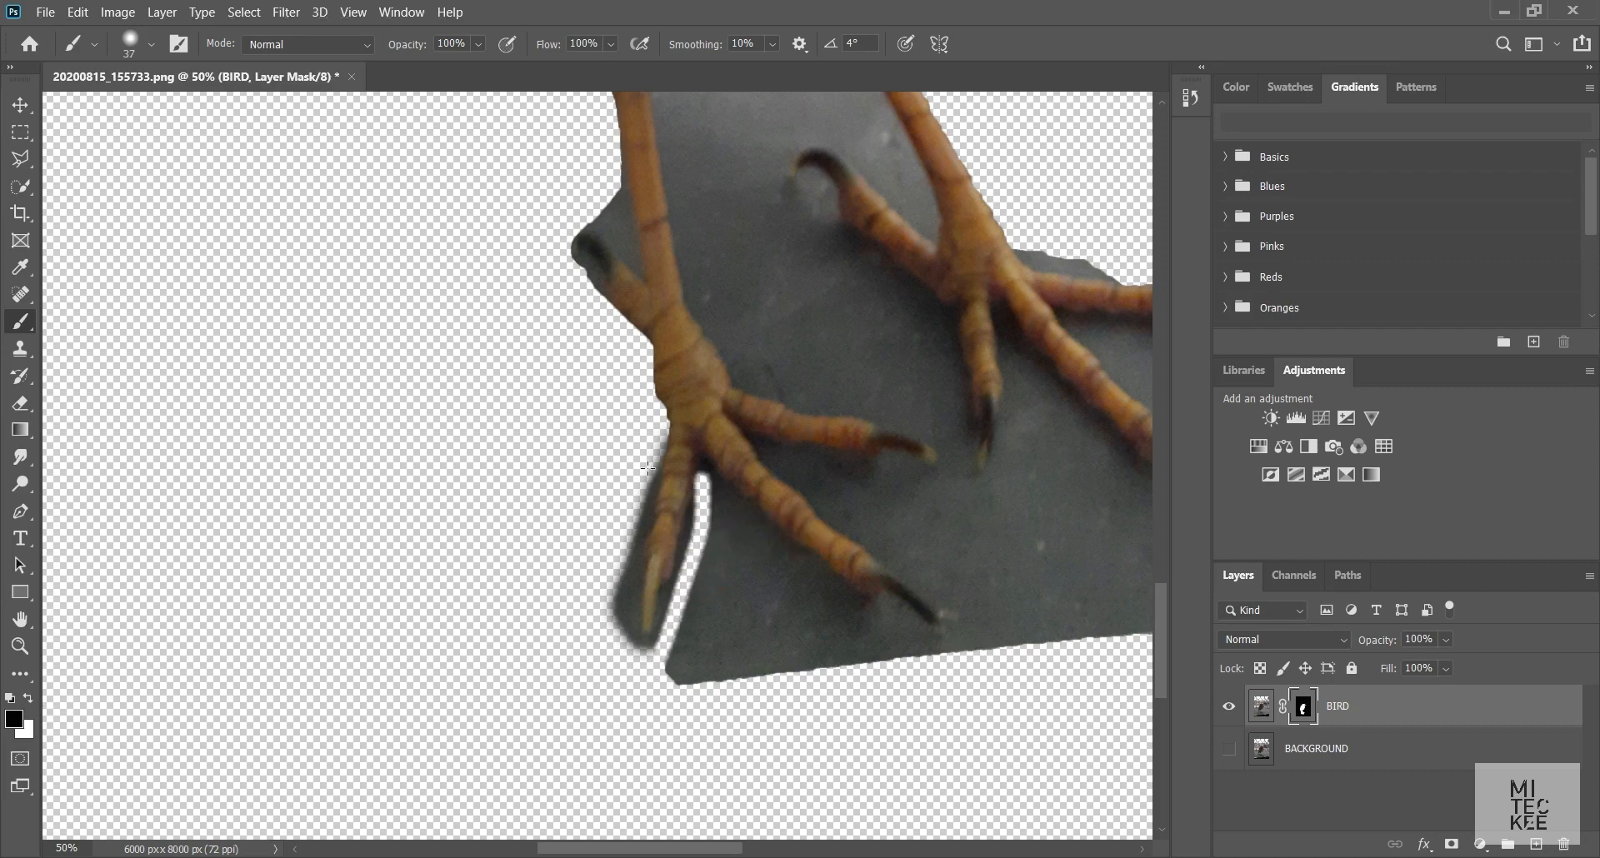
Mask out the ground around the left foot's remaining toes and its back claw with black
mouse_move(651, 474)
mouse_down()
mouse_move(633, 627)
mouse_move(625, 570)
mouse_move(694, 495)
mouse_move(915, 577)
mouse_move(765, 454)
mouse_up()
drag(717, 626, 741, 625)
mouse_move(727, 534)
mouse_down()
mouse_move(833, 654)
mouse_move(863, 625)
mouse_move(1029, 640)
mouse_up()
mouse_move(803, 473)
mouse_down()
mouse_move(790, 472)
mouse_move(937, 490)
mouse_move(955, 607)
mouse_move(1003, 557)
mouse_up()
scroll(1003, 558, up, 3)
drag(593, 554, 575, 520)
drag(575, 446, 568, 447)
mouse_move(619, 445)
mouse_down()
mouse_move(619, 508)
mouse_move(608, 466)
mouse_up()
Mask out the ground between the legs, below the belly and toward the right foot's inner toes
mouse_move(672, 268)
mouse_down()
mouse_move(671, 421)
mouse_move(708, 608)
mouse_move(916, 671)
mouse_move(874, 680)
mouse_move(825, 346)
mouse_move(916, 457)
mouse_move(770, 416)
mouse_up()
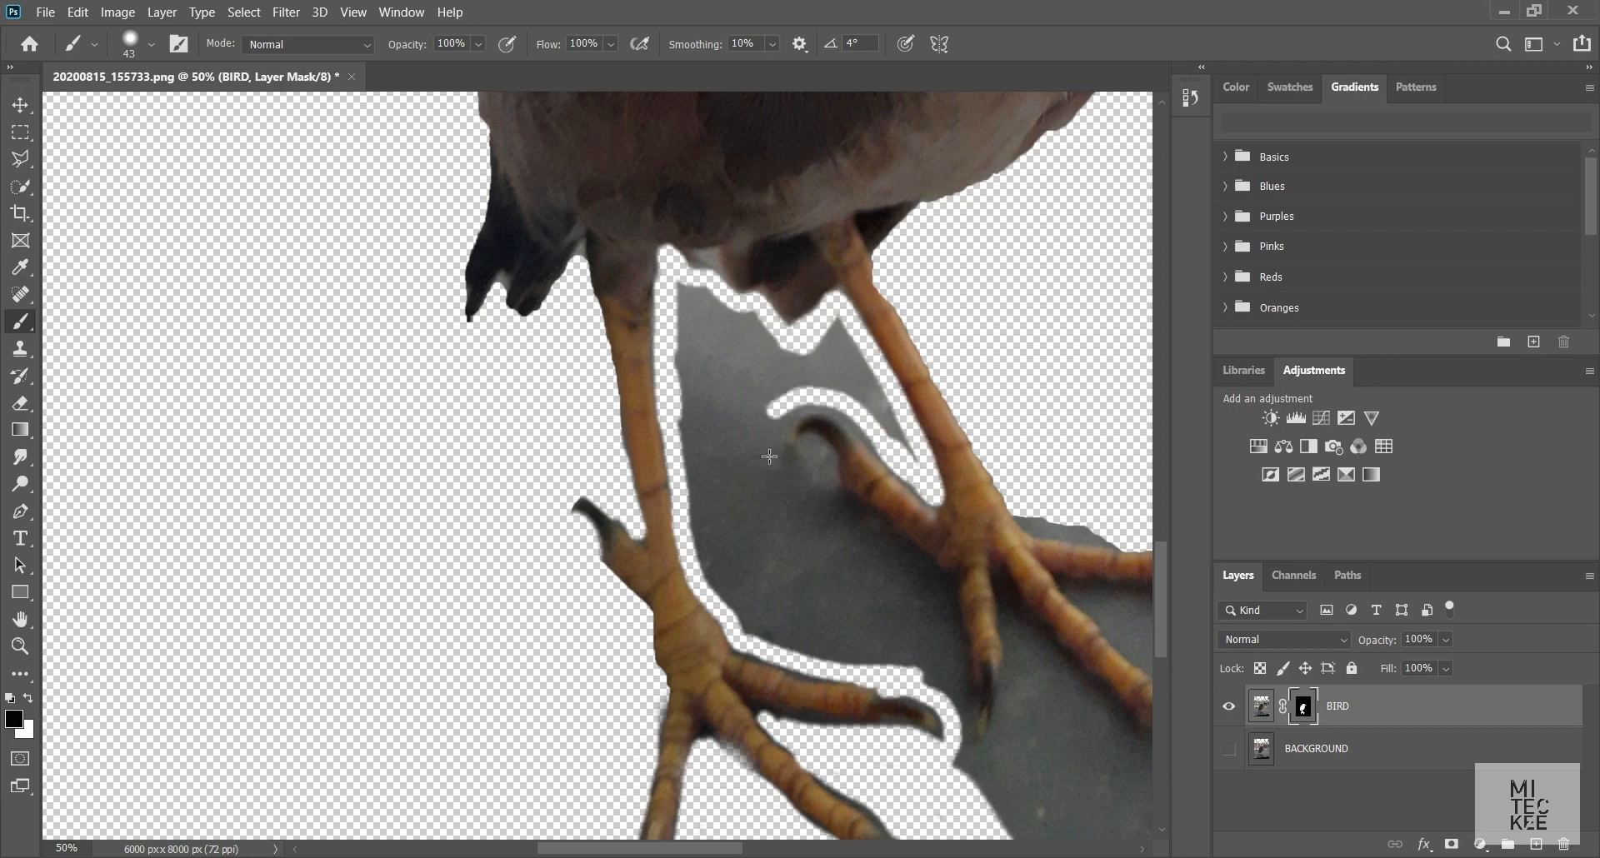
drag(875, 435, 965, 760)
alt+right_click(709, 357)
mouse_move(705, 355)
mouse_down()
mouse_move(688, 307)
mouse_move(752, 599)
mouse_move(750, 333)
mouse_move(867, 350)
mouse_move(829, 518)
mouse_up()
Resize the brush and mask out the ground around the right foot's toes and claws
alt+right_click(804, 572)
scroll(829, 518, down, 5)
drag(840, 404, 917, 412)
drag(955, 507, 971, 529)
scroll(881, 416, right, 3)
drag(704, 480, 834, 534)
mouse_move(688, 529)
mouse_down()
mouse_move(783, 637)
mouse_move(716, 567)
mouse_up()
Enlarge the brush and paint out the larger leftover patch of ground around the feet
key(bracketright)
key(bracketright)
key(bracketright)
key(bracketright)
drag(874, 604, 741, 513)
Shrink the brush and paint black along the toe edges to tighten the mask around the feet
key(bracketleft)
key(bracketleft)
key(bracketleft)
key(bracketleft)
key(bracketleft)
key(bracketleft)
key(bracketleft)
key(bracketleft)
drag(704, 345, 701, 477)
drag(706, 344, 884, 545)
Enlarge the brush slightly and mask out the ground left between the toes, undoing the stray stroke
key(bracketright)
key(bracketright)
key(bracketright)
key(bracketright)
mouse_move(726, 385)
mouse_down()
mouse_move(741, 441)
mouse_move(775, 435)
mouse_move(879, 544)
mouse_up()
key(ctrl+z)
mouse_move(821, 495)
mouse_down()
mouse_move(744, 450)
mouse_move(862, 515)
mouse_up()
Reduce the brush and paint out the thin remaining strips of ground beside the toes
key(bracketleft)
key(bracketleft)
key(bracketleft)
drag(762, 331, 915, 342)
mouse_move(779, 352)
mouse_down()
mouse_move(810, 368)
mouse_move(909, 374)
mouse_up()
drag(721, 263, 815, 273)
Show the BACKGROUND layer again to view the bird's head against the original photo
key(z)
key(ctrl+0)
click(542, 408)
click(542, 408)
click(541, 408)
click(1231, 751)
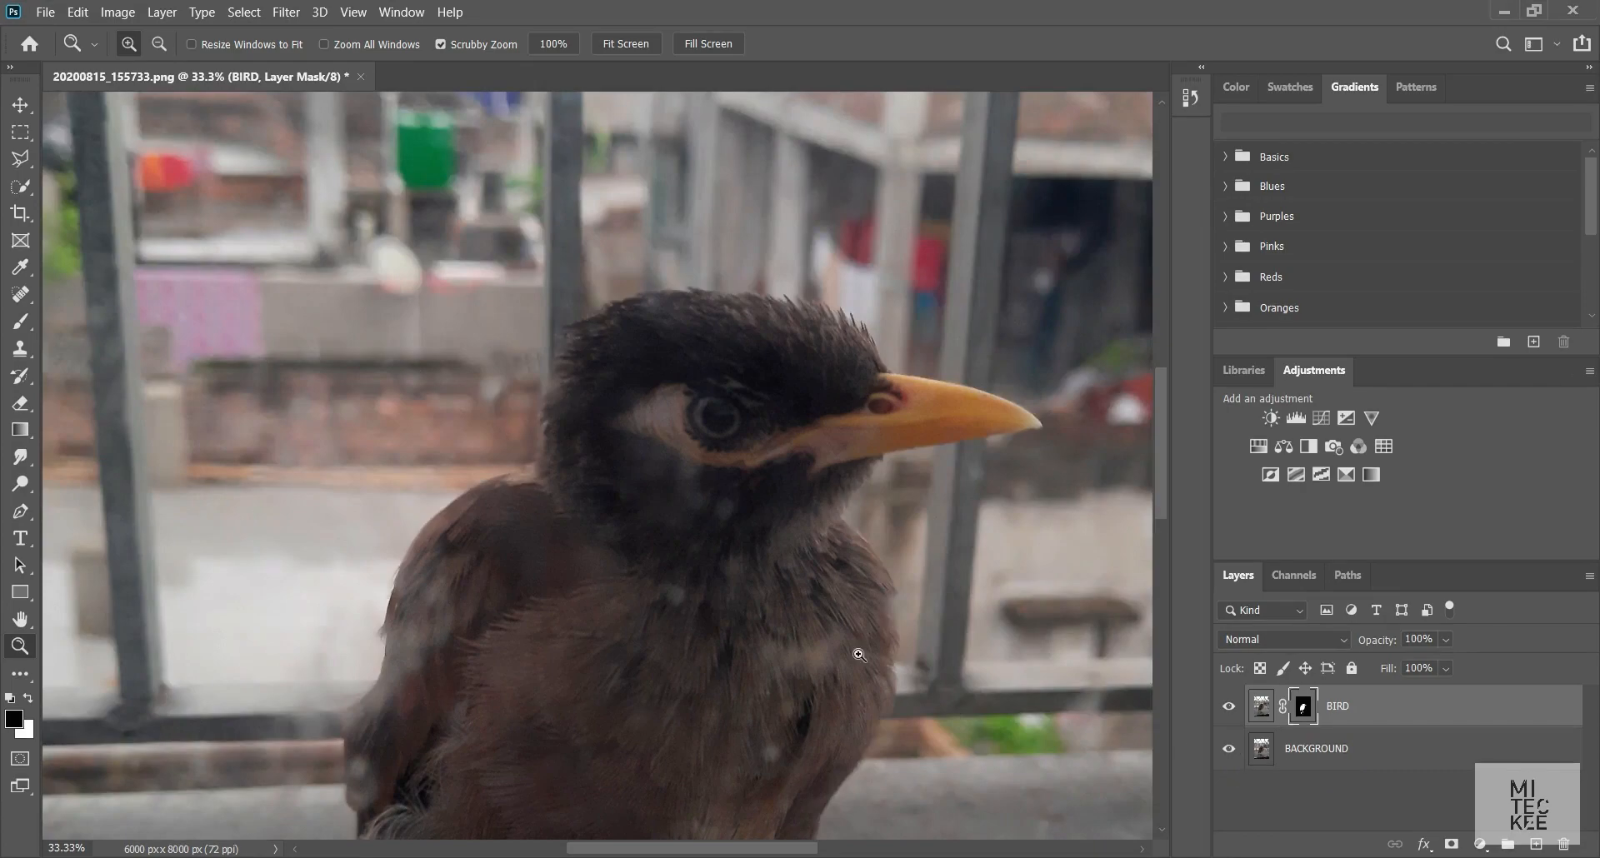
Paint black on the mask where the bird's nape meets its back, comparing with the BACKGROUND layer hidden and shown
key(b)
click(1229, 749)
click(1229, 749)
mouse_move(530, 503)
mouse_down()
mouse_move(465, 530)
mouse_move(516, 502)
mouse_up()
click(1229, 749)
Set the brush to white at 227 px and compare the head and body mask with the BACKGROUND layer hidden and shown
key(x)
key(bracketright)
key(bracketright)
key(bracketright)
key(bracketright)
key(bracketright)
key(bracketright)
key(bracketright)
key(bracketright)
click(1229, 749)
click(1229, 750)
click(1229, 750)
key(bracketright)
key(bracketright)
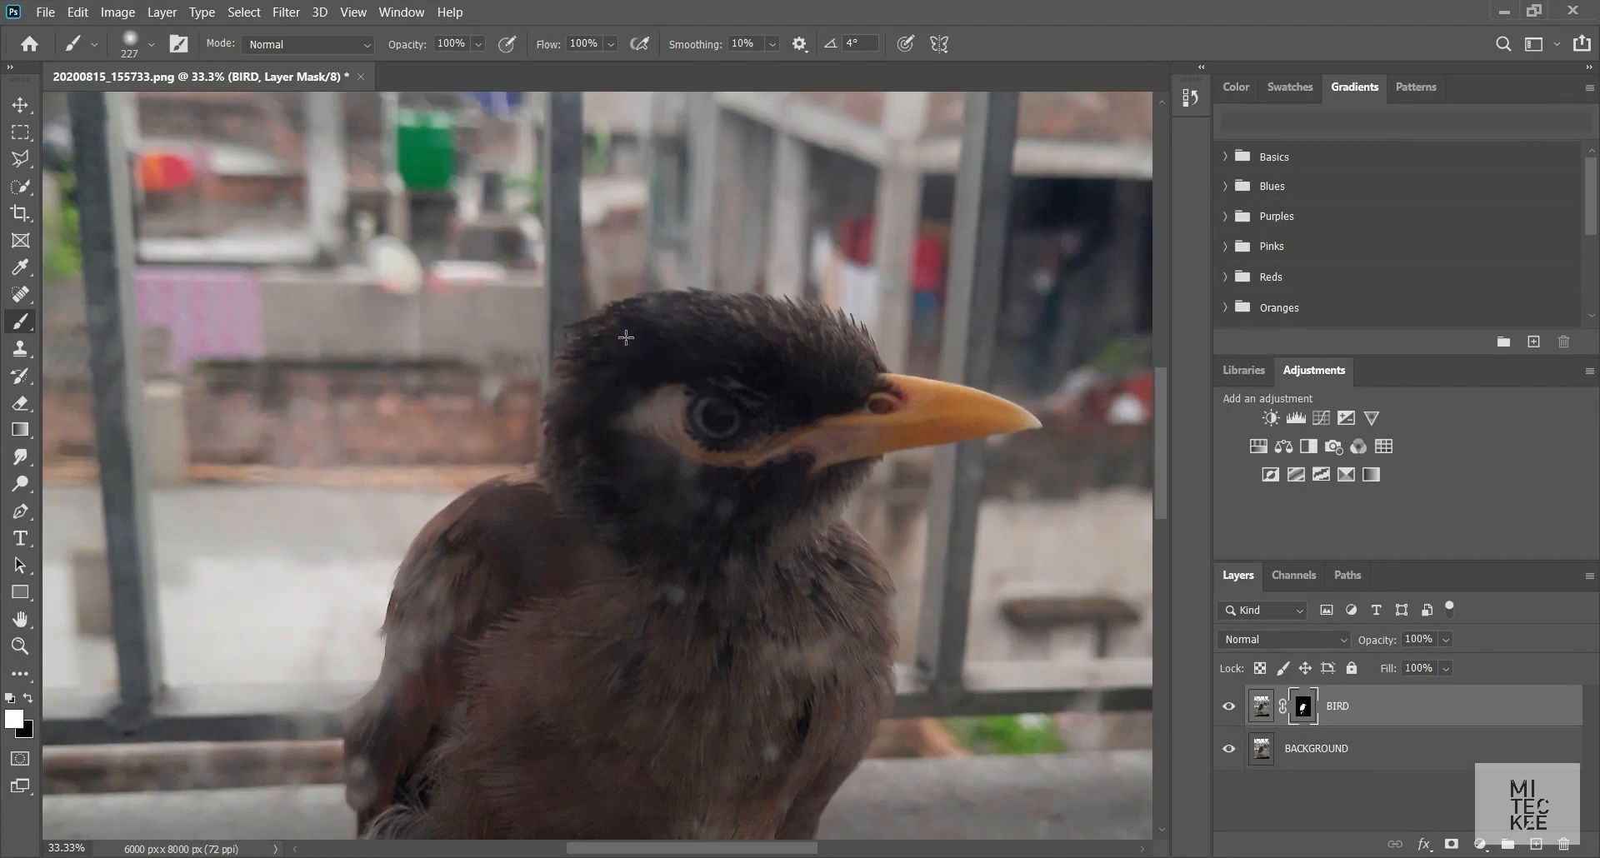
click(1229, 749)
scroll(1083, 450, down, 3)
click(1229, 750)
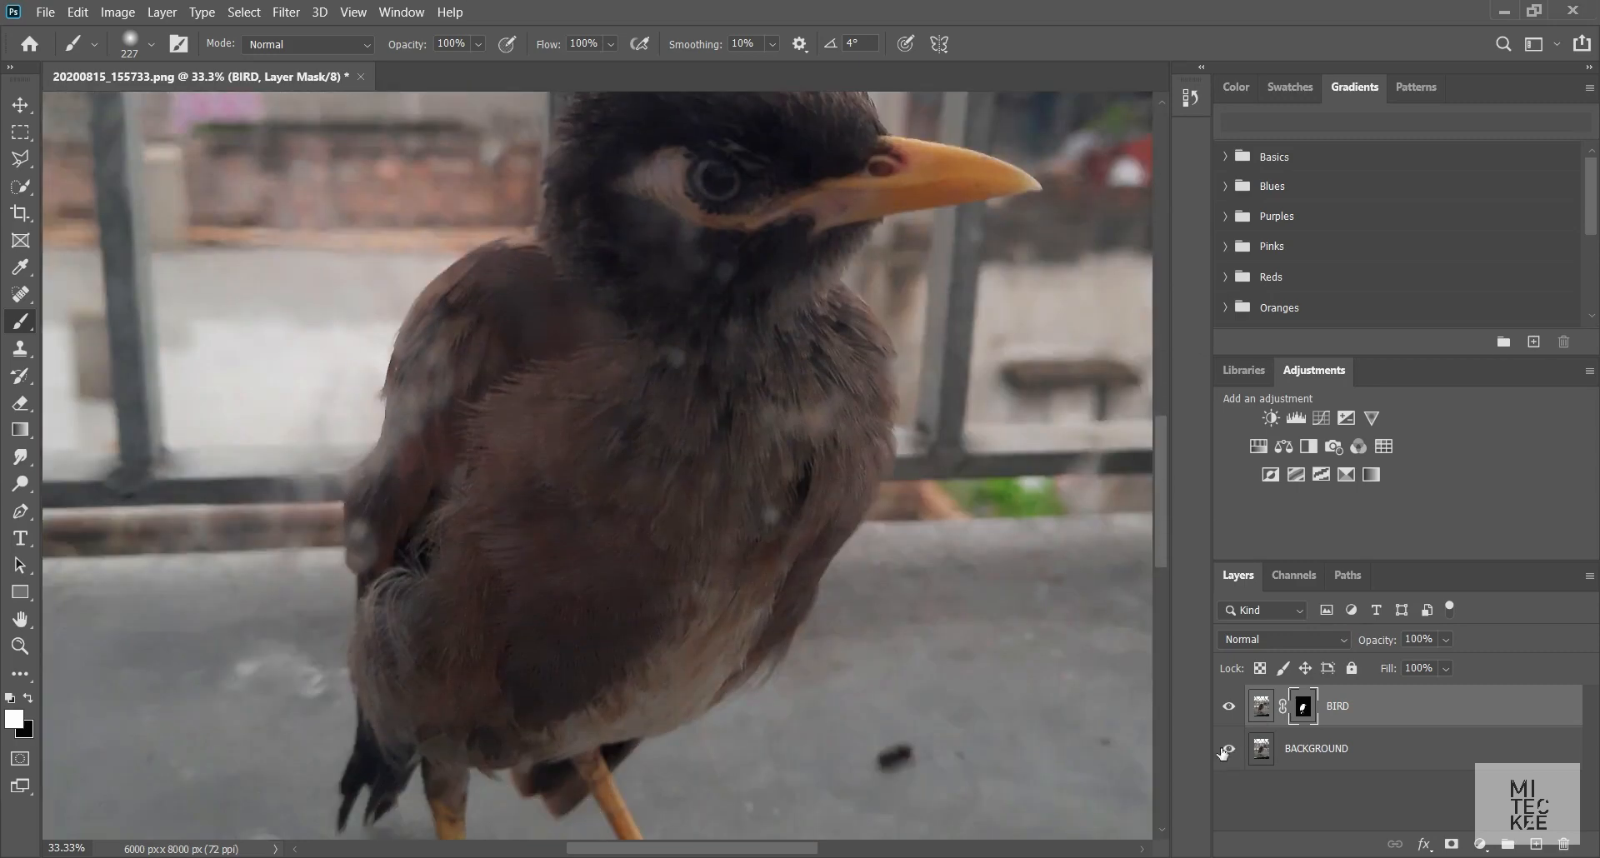
Resize the brush and paint white down the outer wing edge to restore feathers, checking the result against the BACKGROUND layer
click(1229, 750)
right_click(404, 479)
drag(511, 579, 586, 578)
drag(381, 490, 379, 605)
click(1230, 751)
click(1229, 750)
Paint black on the mask just outside the lower body behind the bird and check it against the BACKGROUND layer
key(x)
click(330, 590)
alt+right_click(307, 587)
click(1229, 750)
click(1229, 750)
Touch up the mask along the breast edge with black and white paint, undoing the long stroke down the front
click(886, 393)
key(x)
drag(879, 408, 882, 379)
mouse_move(853, 311)
mouse_down()
mouse_move(658, 736)
mouse_move(892, 387)
mouse_move(796, 626)
mouse_up()
key(ctrl+z)
key(x)
alt+right_click(857, 571)
alt+right_click(912, 379)
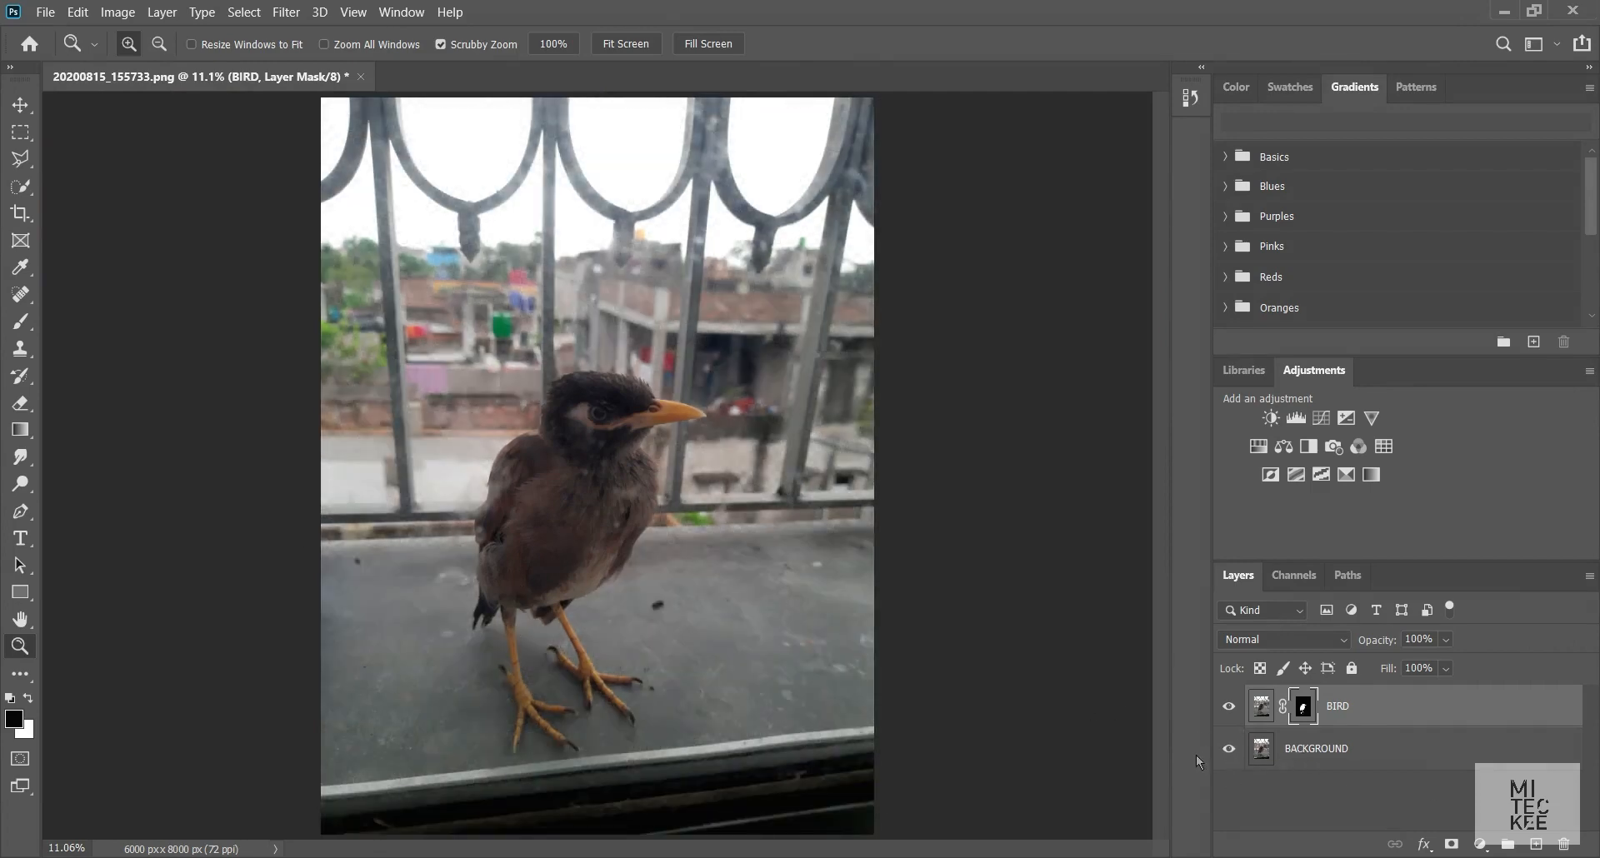
Check the finished bird cutout by hiding the BACKGROUND and BIRD layers and showing them again
click(1229, 749)
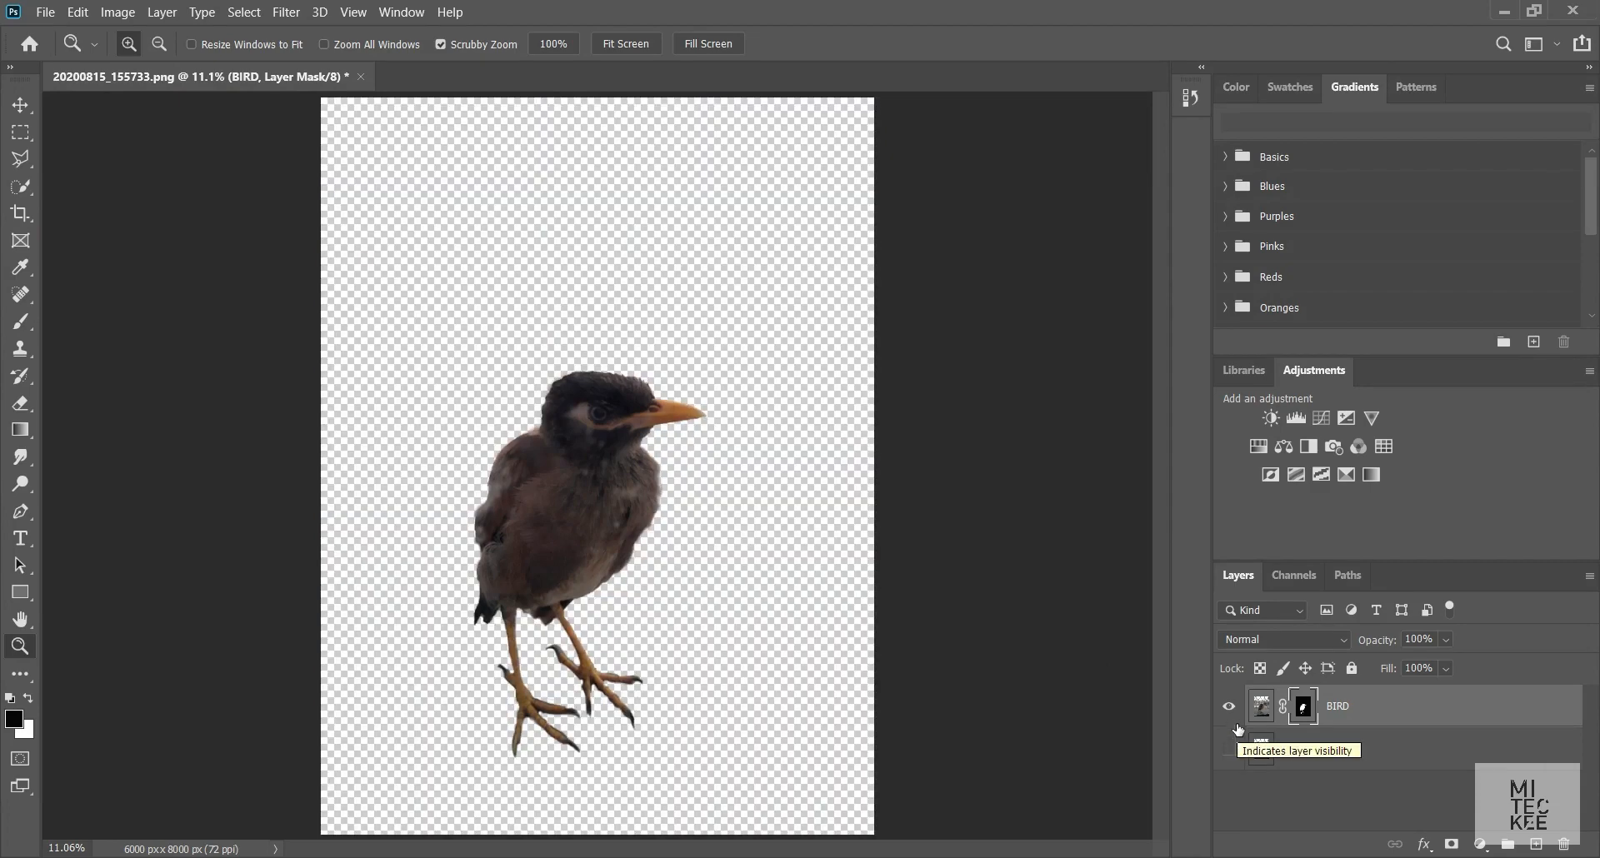
click(1236, 725)
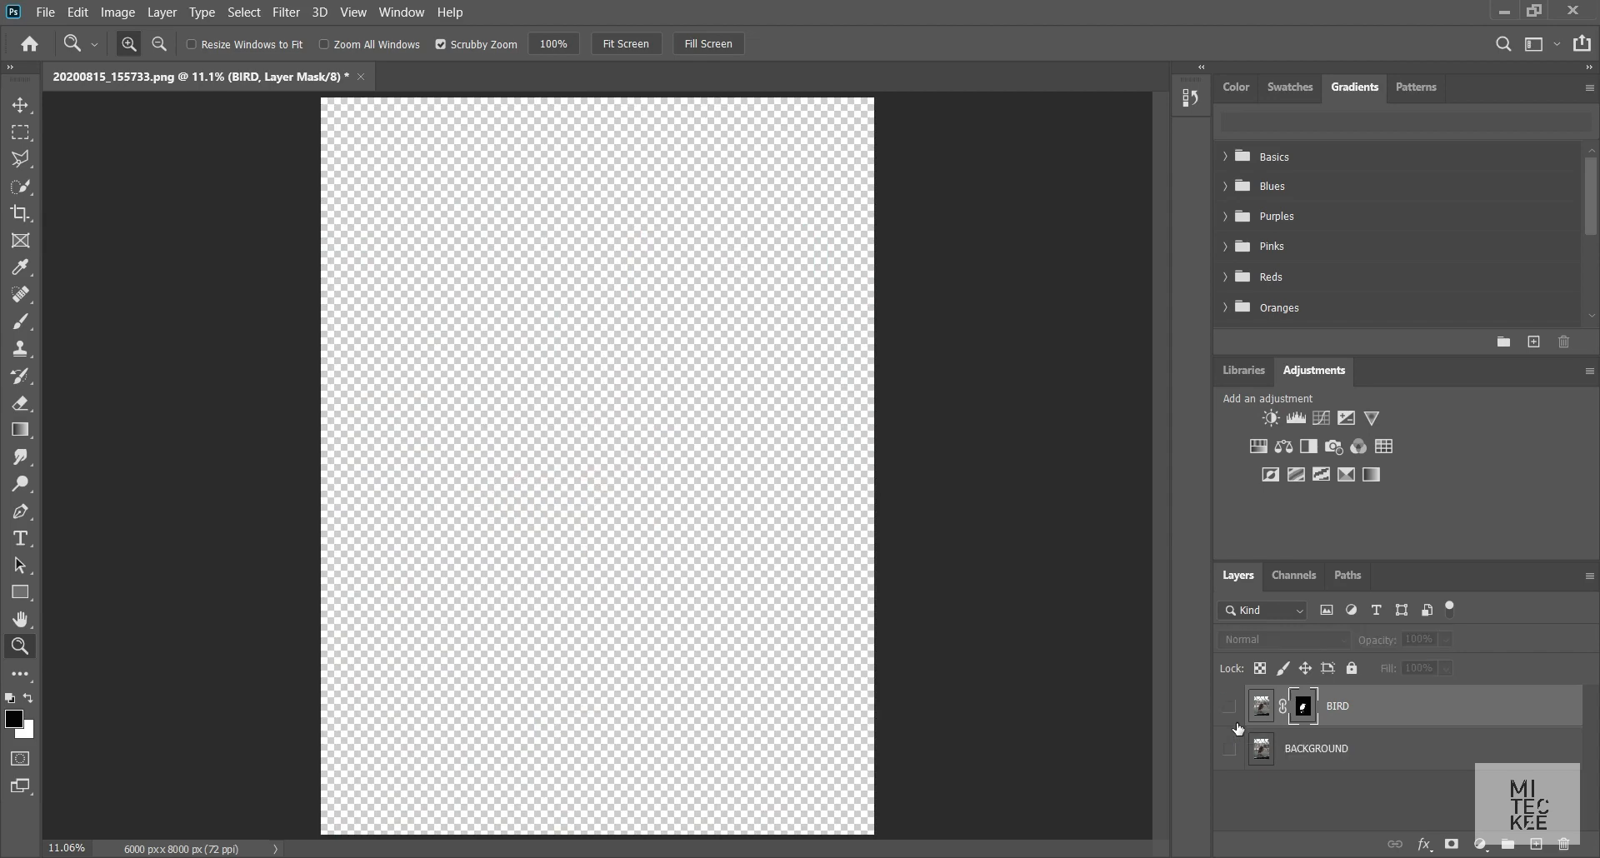
click(1230, 707)
click(1230, 748)
click(1336, 748)
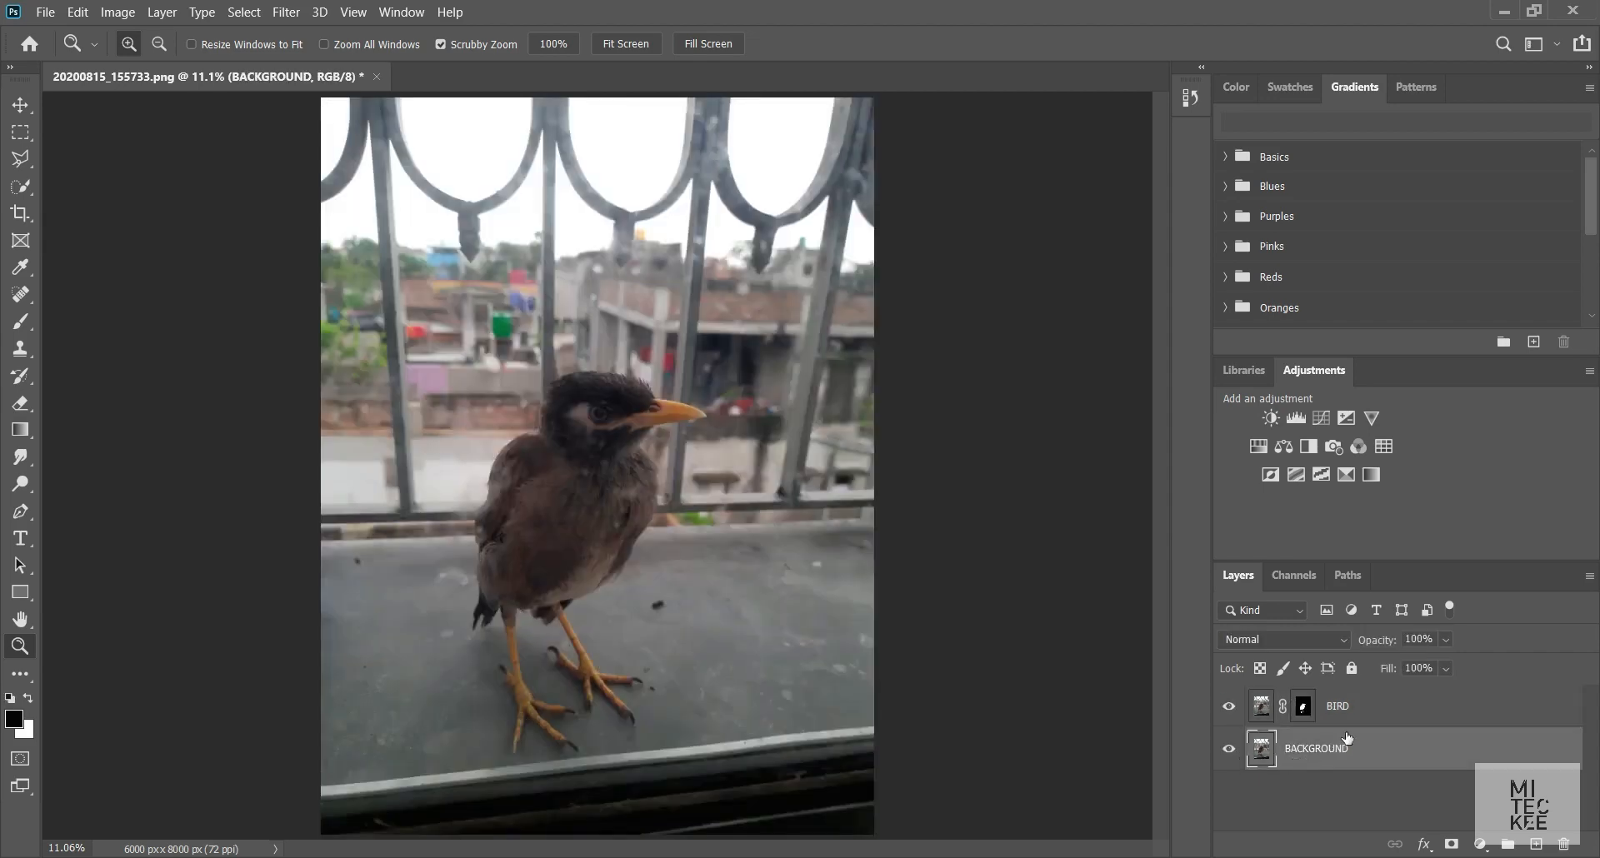
key(ctrl+j)
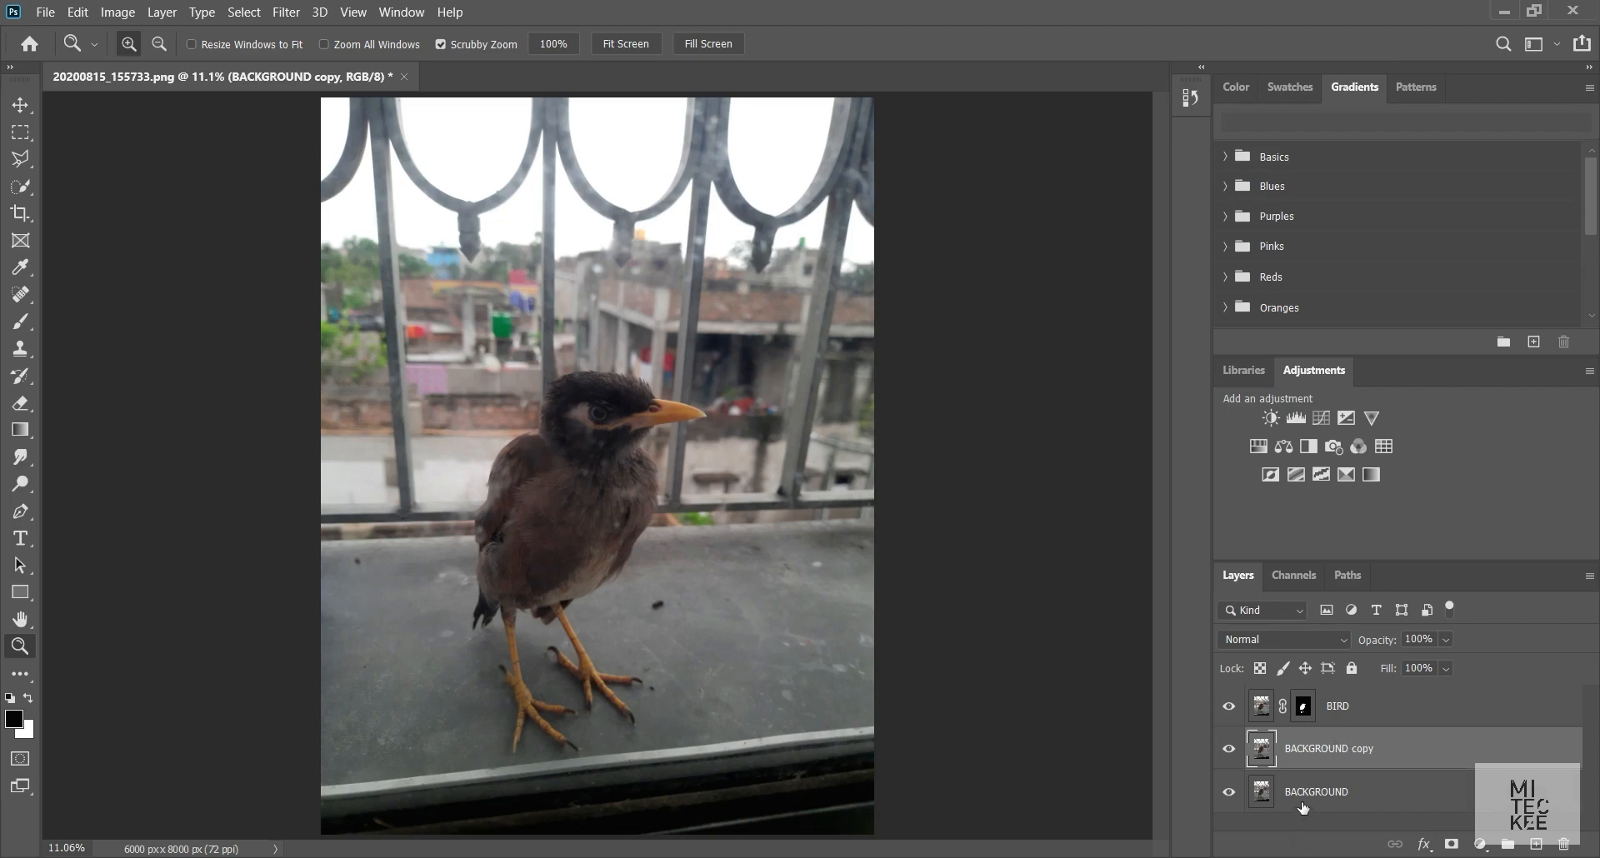
key(ctrl+z)
Hide the BIRD layer and make its image content active instead of its mask
click(1229, 707)
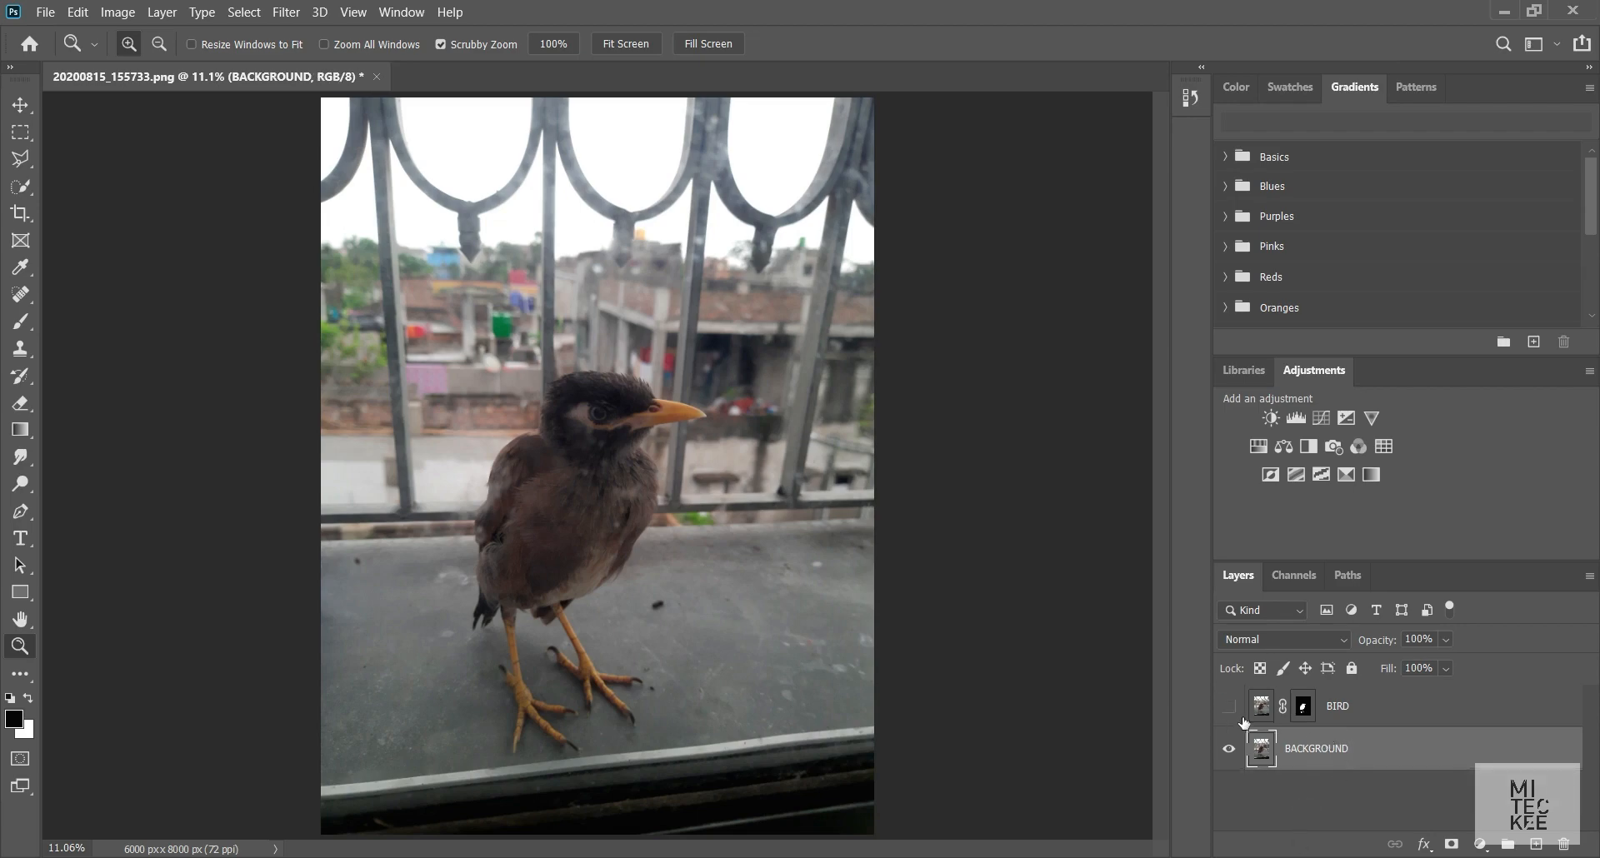
click(1259, 706)
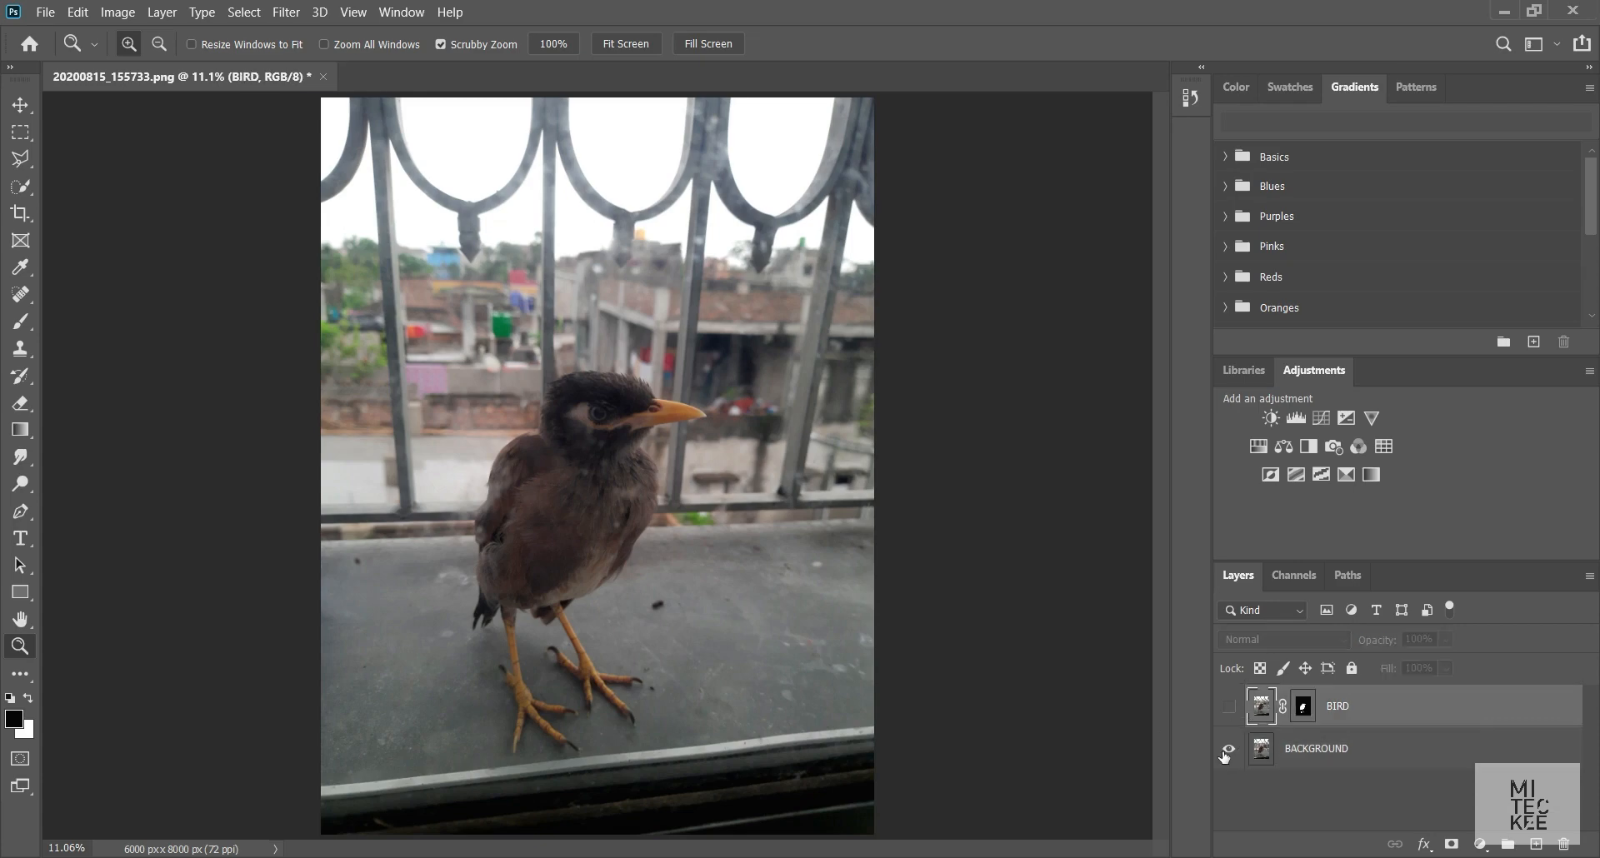
click(1229, 707)
click(21, 187)
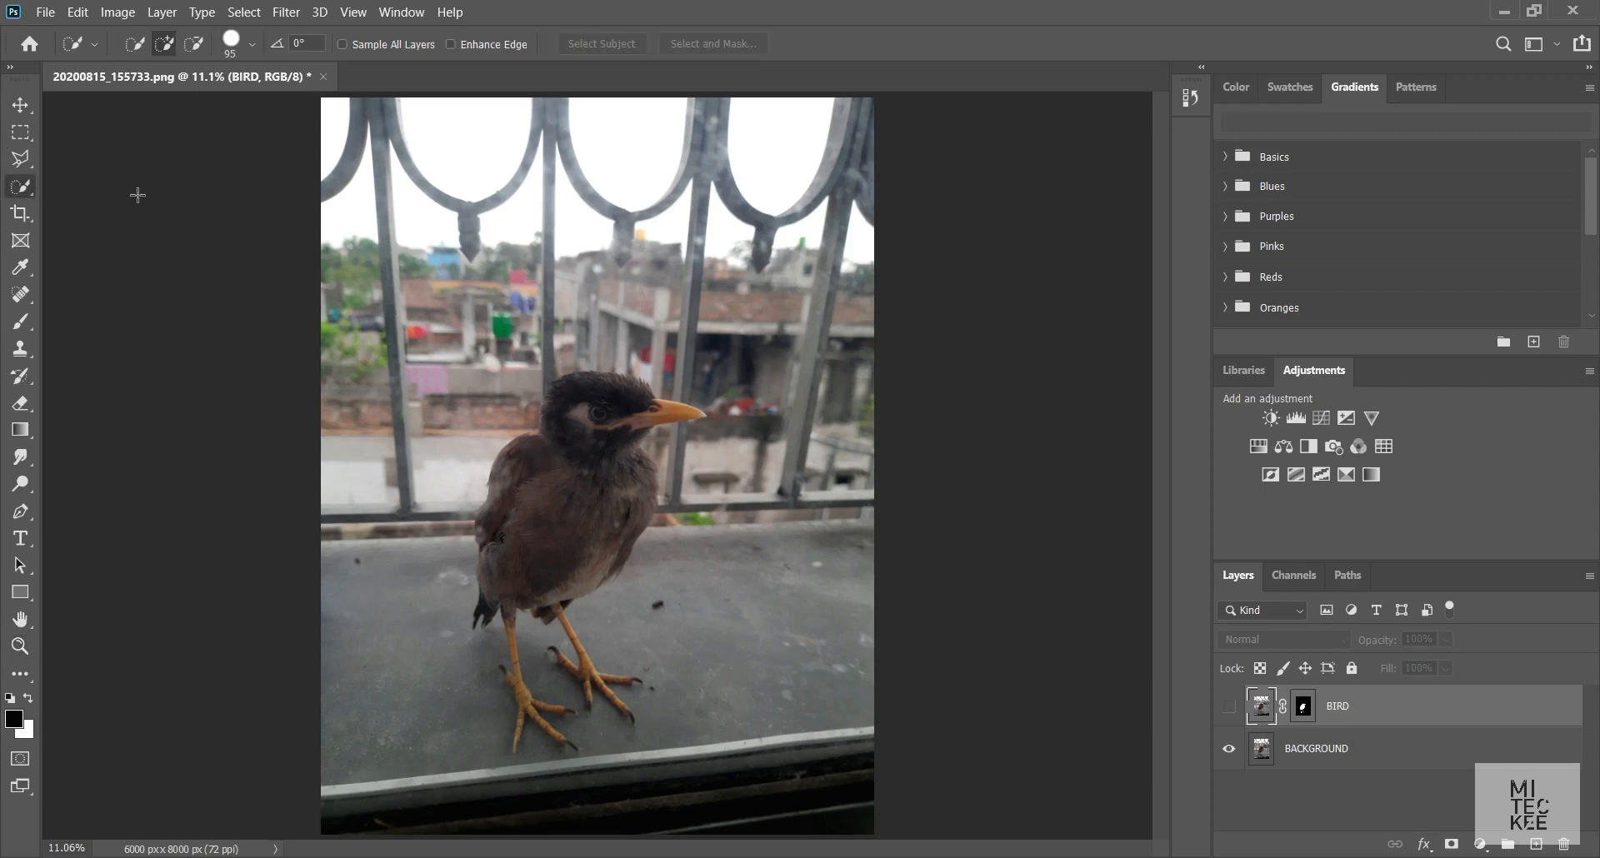
drag(583, 390, 546, 527)
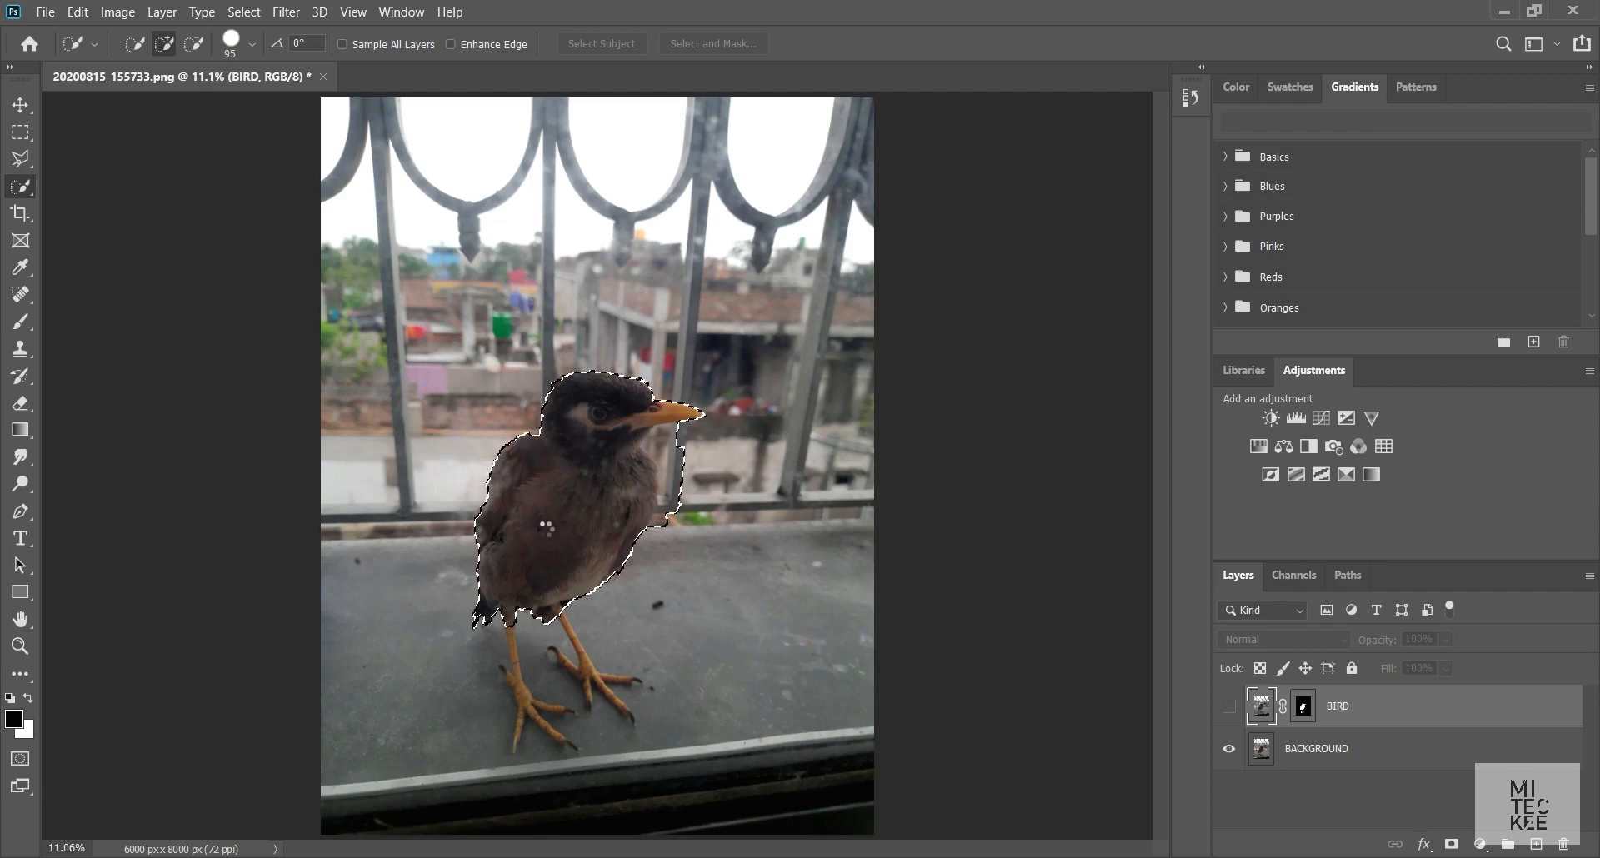
key(ctrl+d)
Select the bird's head and body in the visible photo with the Quick Selection tool
key(z)
click(579, 459)
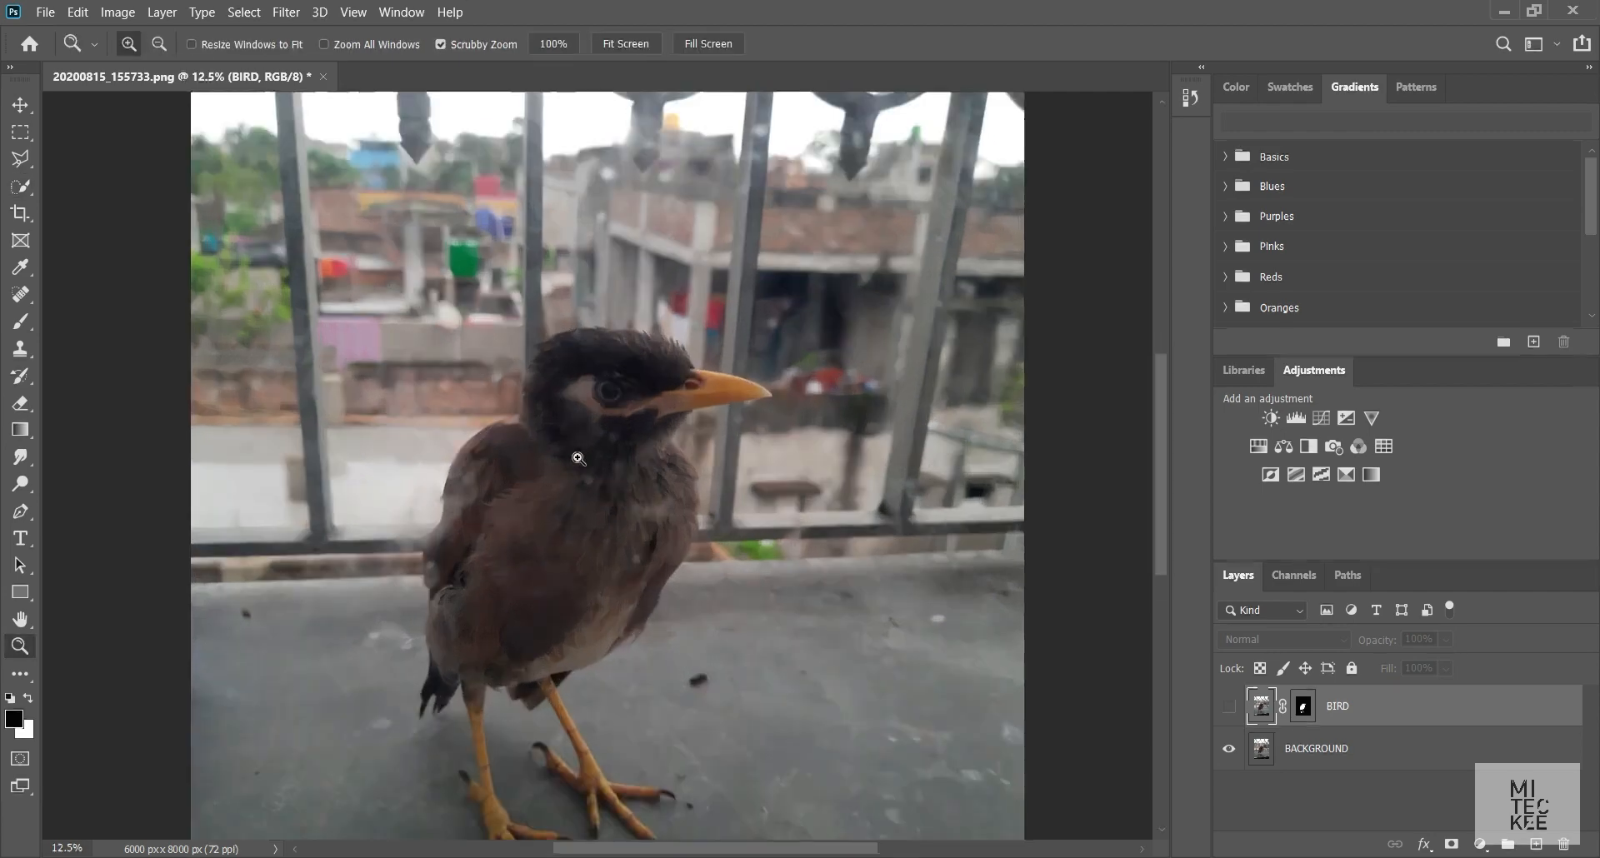
click(579, 458)
key(w)
mouse_move(645, 312)
mouse_down()
mouse_move(612, 342)
mouse_move(577, 466)
mouse_move(685, 439)
mouse_up()
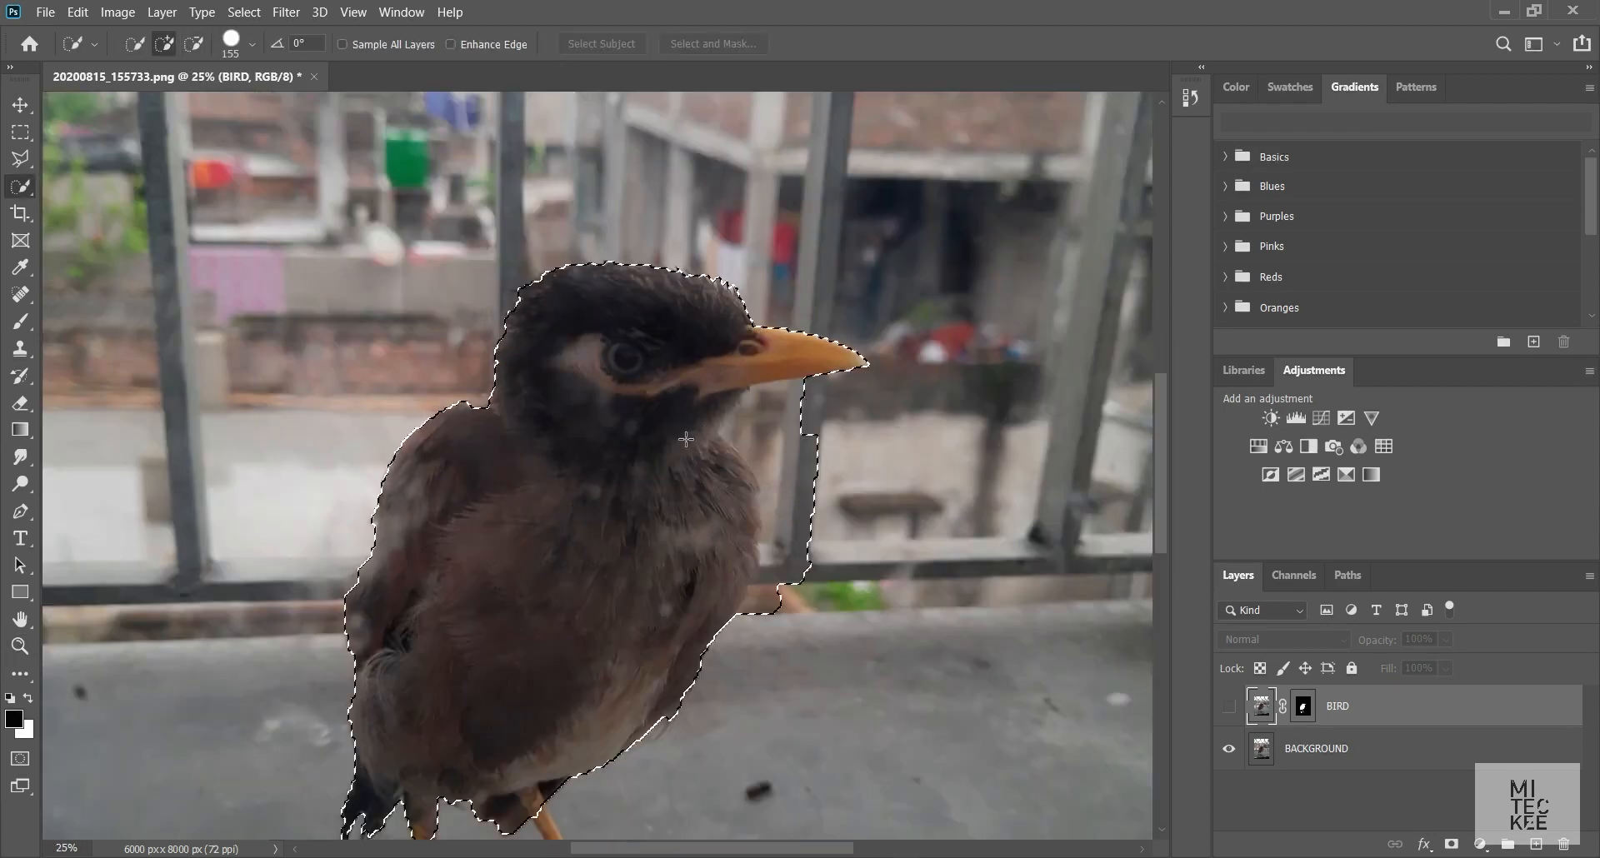
Extend the quick selection down both legs and subtract the ground caught between and around them
scroll(607, 578, down, 5)
mouse_move(423, 417)
mouse_down()
mouse_move(450, 554)
mouse_move(581, 501)
mouse_move(682, 612)
mouse_up()
mouse_move(265, 265)
mouse_down()
mouse_move(218, 596)
mouse_move(205, 758)
mouse_move(219, 760)
mouse_up()
mouse_move(340, 479)
mouse_down()
mouse_move(394, 450)
mouse_move(394, 413)
mouse_move(401, 491)
mouse_up()
drag(454, 723, 466, 664)
mouse_move(551, 717)
mouse_down()
mouse_move(693, 663)
mouse_move(520, 536)
mouse_move(482, 464)
mouse_move(498, 522)
mouse_up()
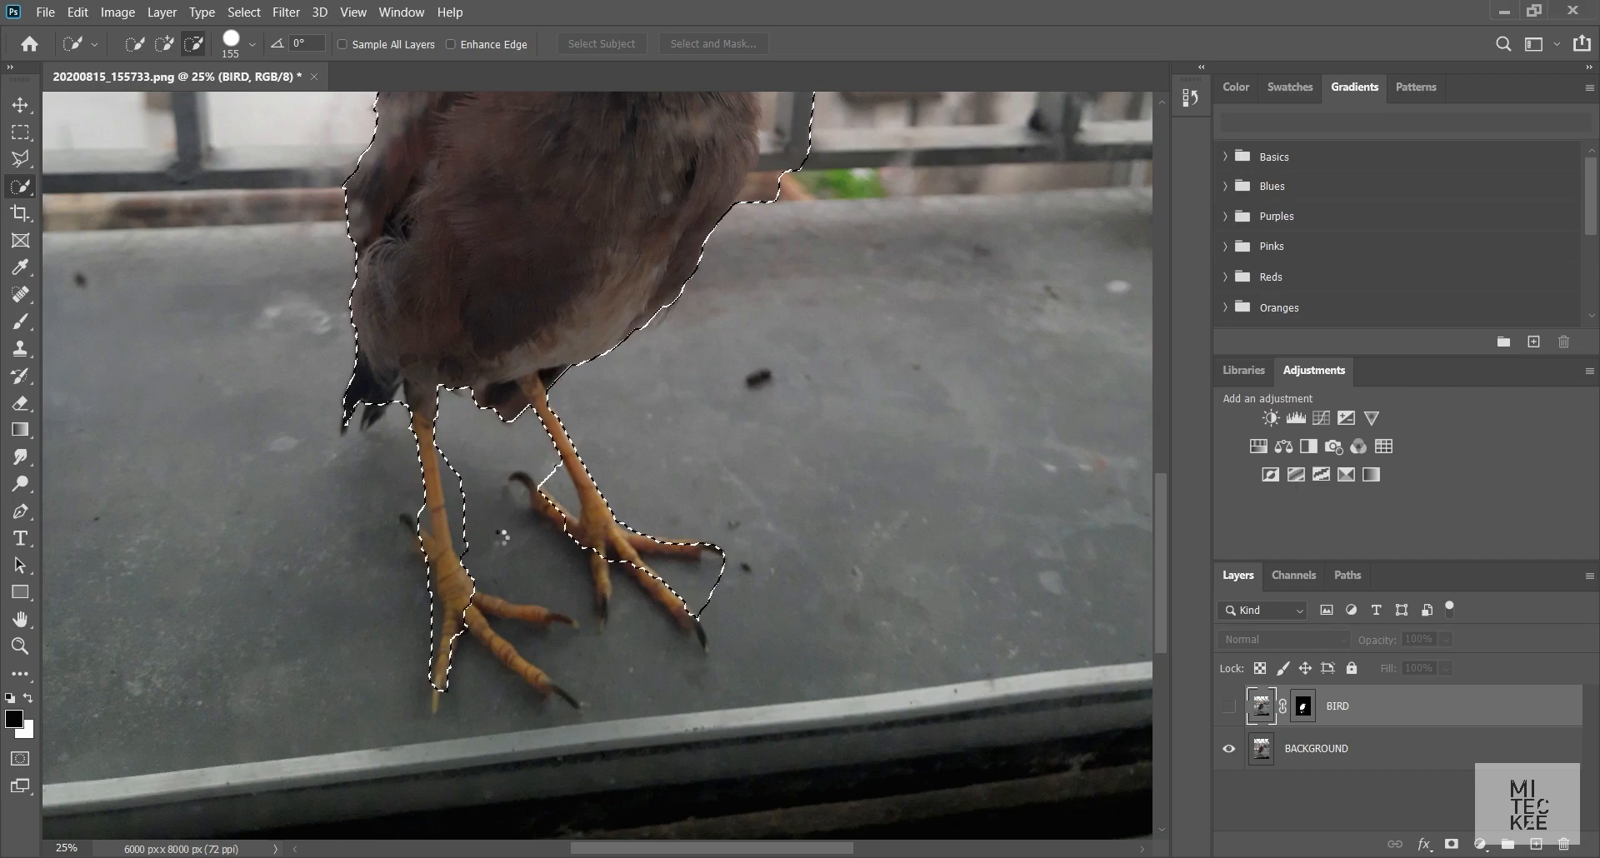
Add the toes of both feet to the quick selection and subtract the strip of background beside the breast
drag(575, 561, 558, 560)
drag(574, 523, 518, 482)
mouse_move(600, 546)
mouse_down()
mouse_move(605, 603)
mouse_move(601, 549)
mouse_move(696, 640)
mouse_up()
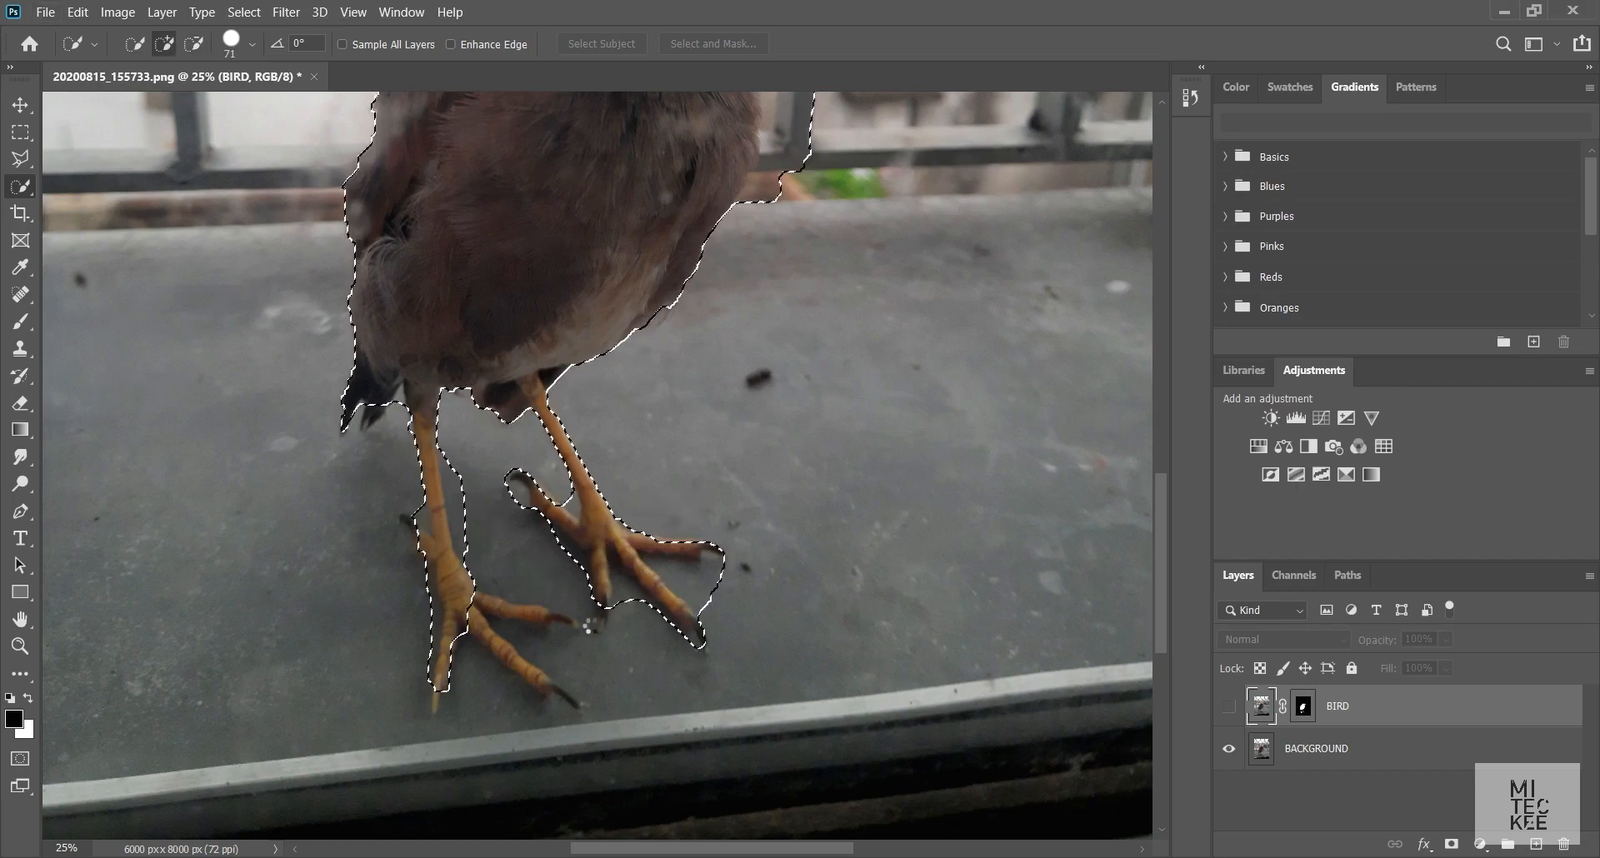
key(z)
key(ctrl+0)
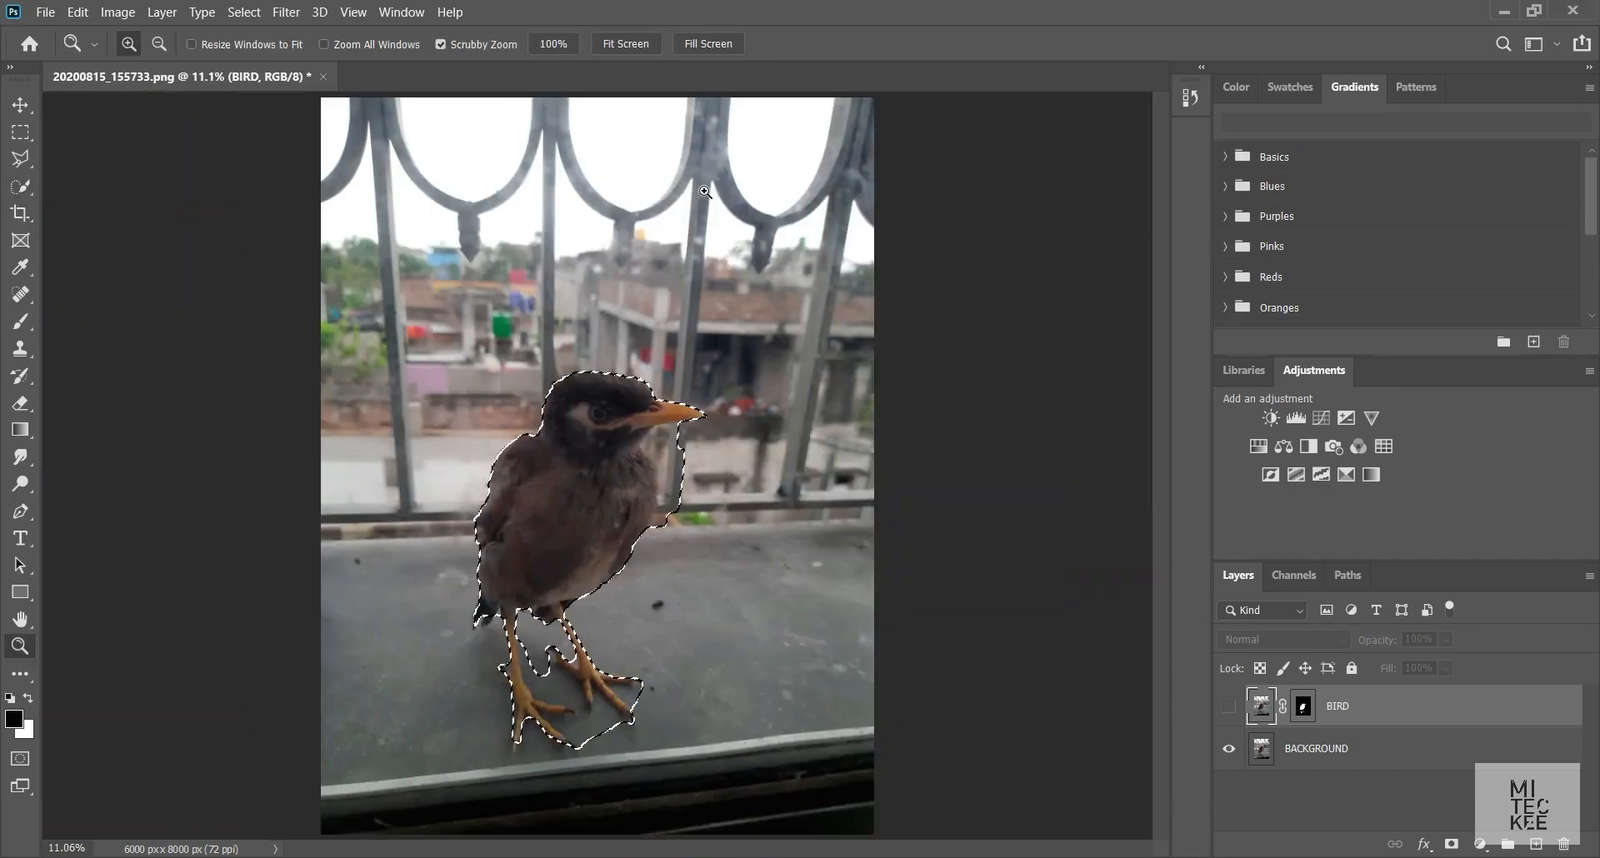
key(w)
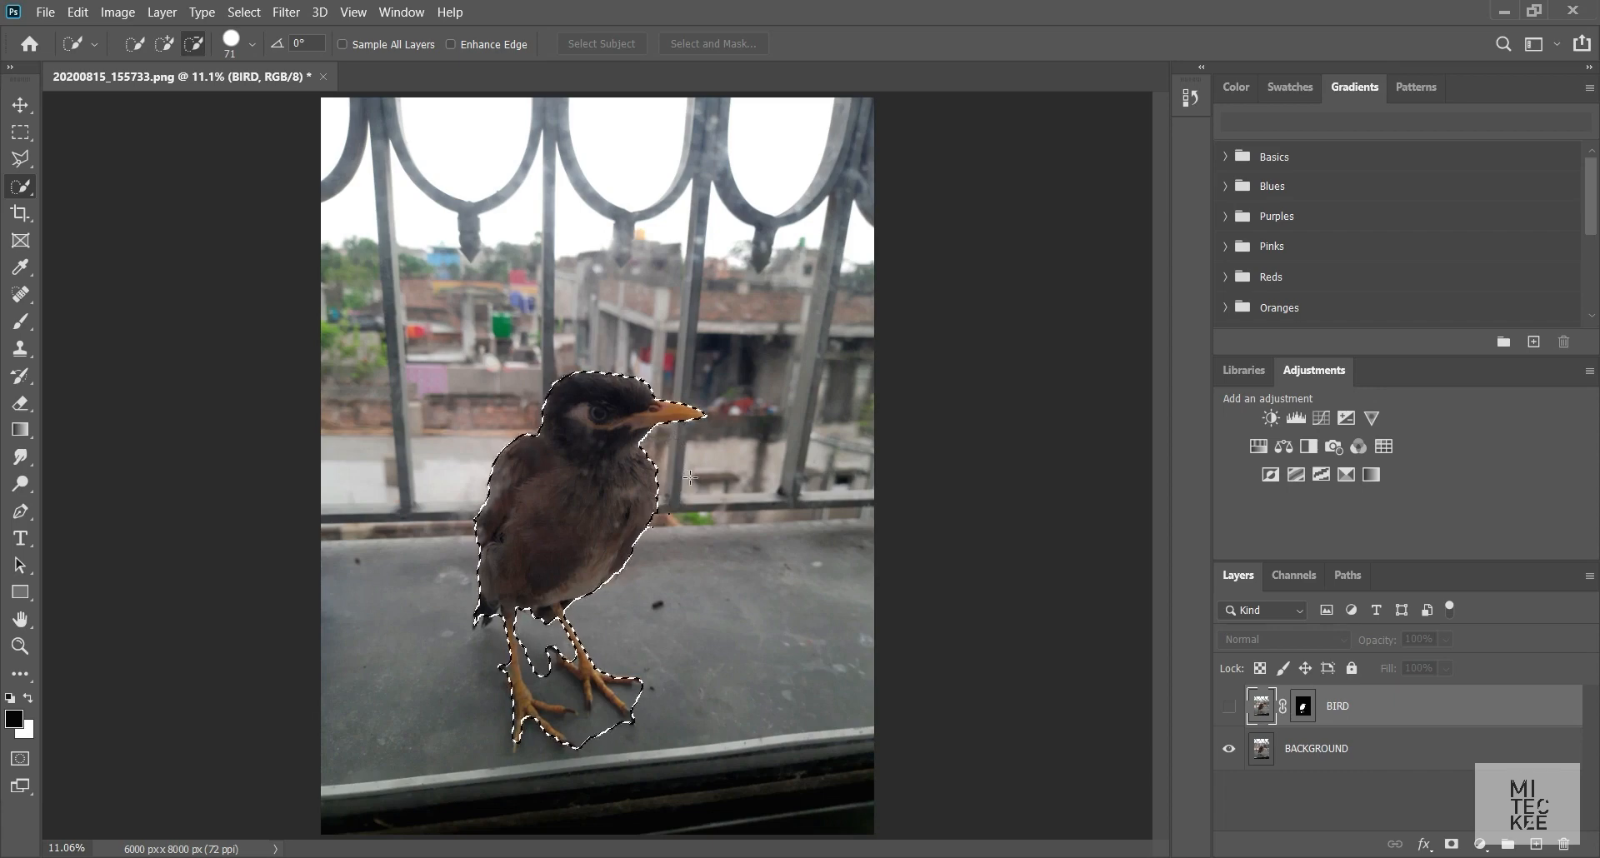
Fill the selected bird area on the BACKGROUND layer with Content-Aware, using Color Adaptation, Normal mode and 100% opacity
click(1351, 755)
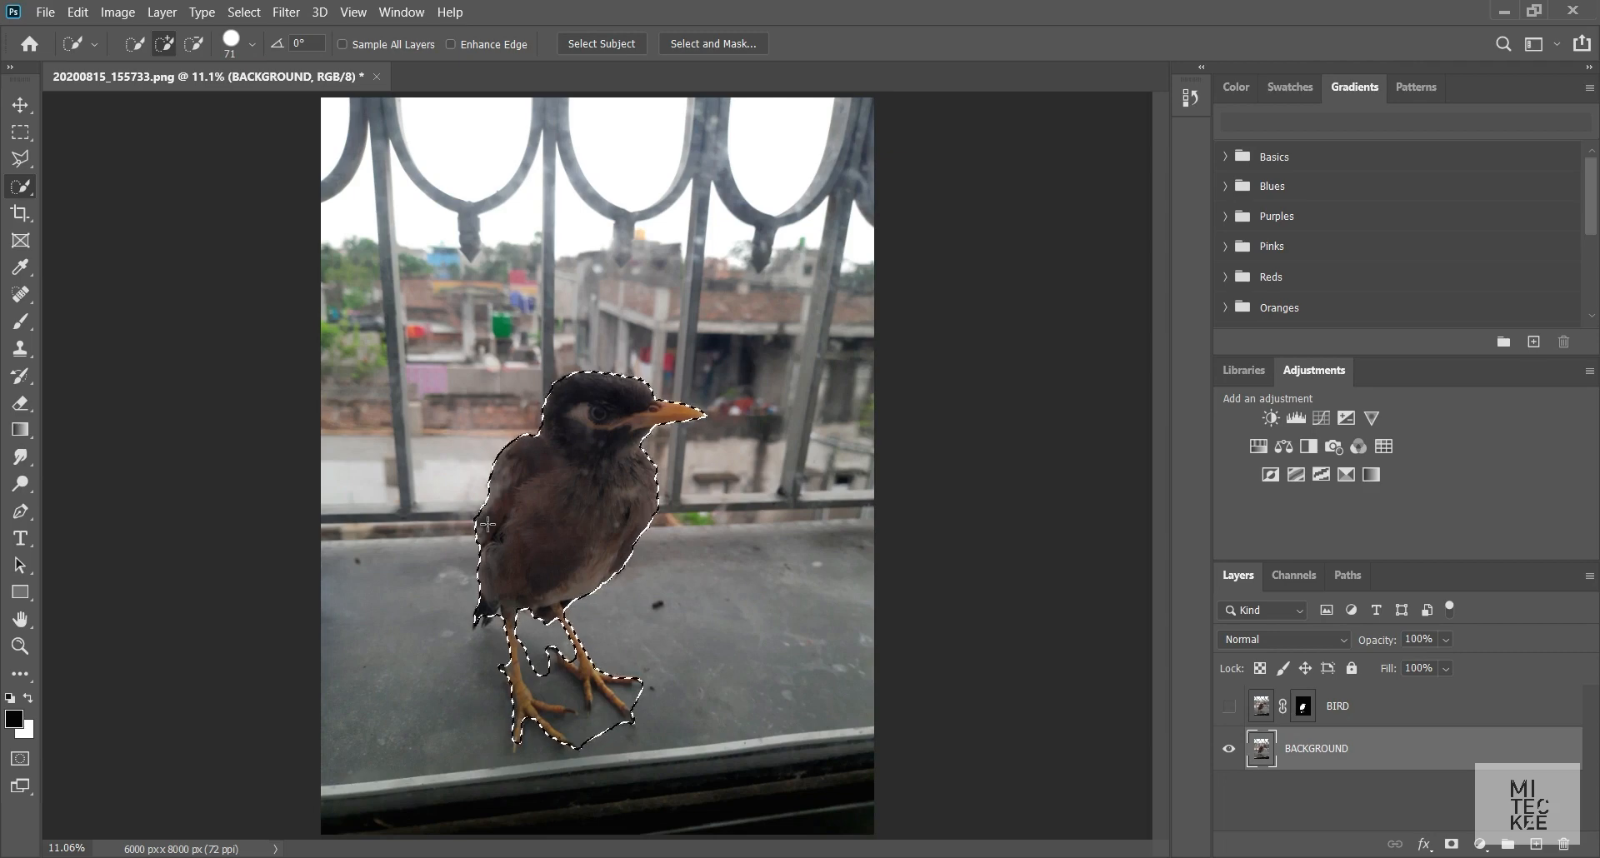
key(shift+BackSpace)
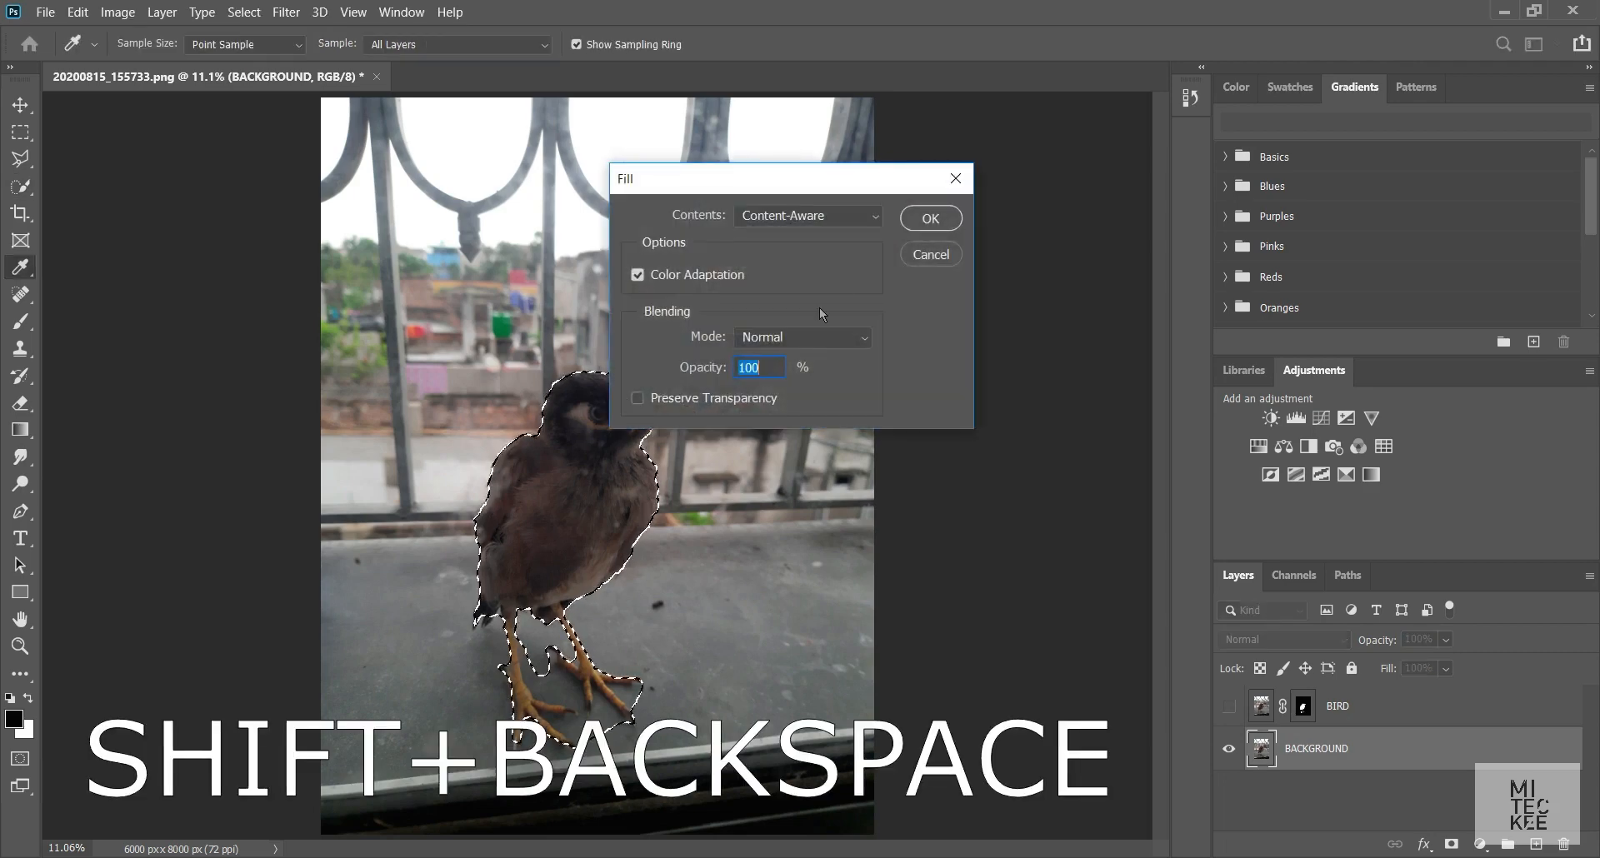
click(957, 225)
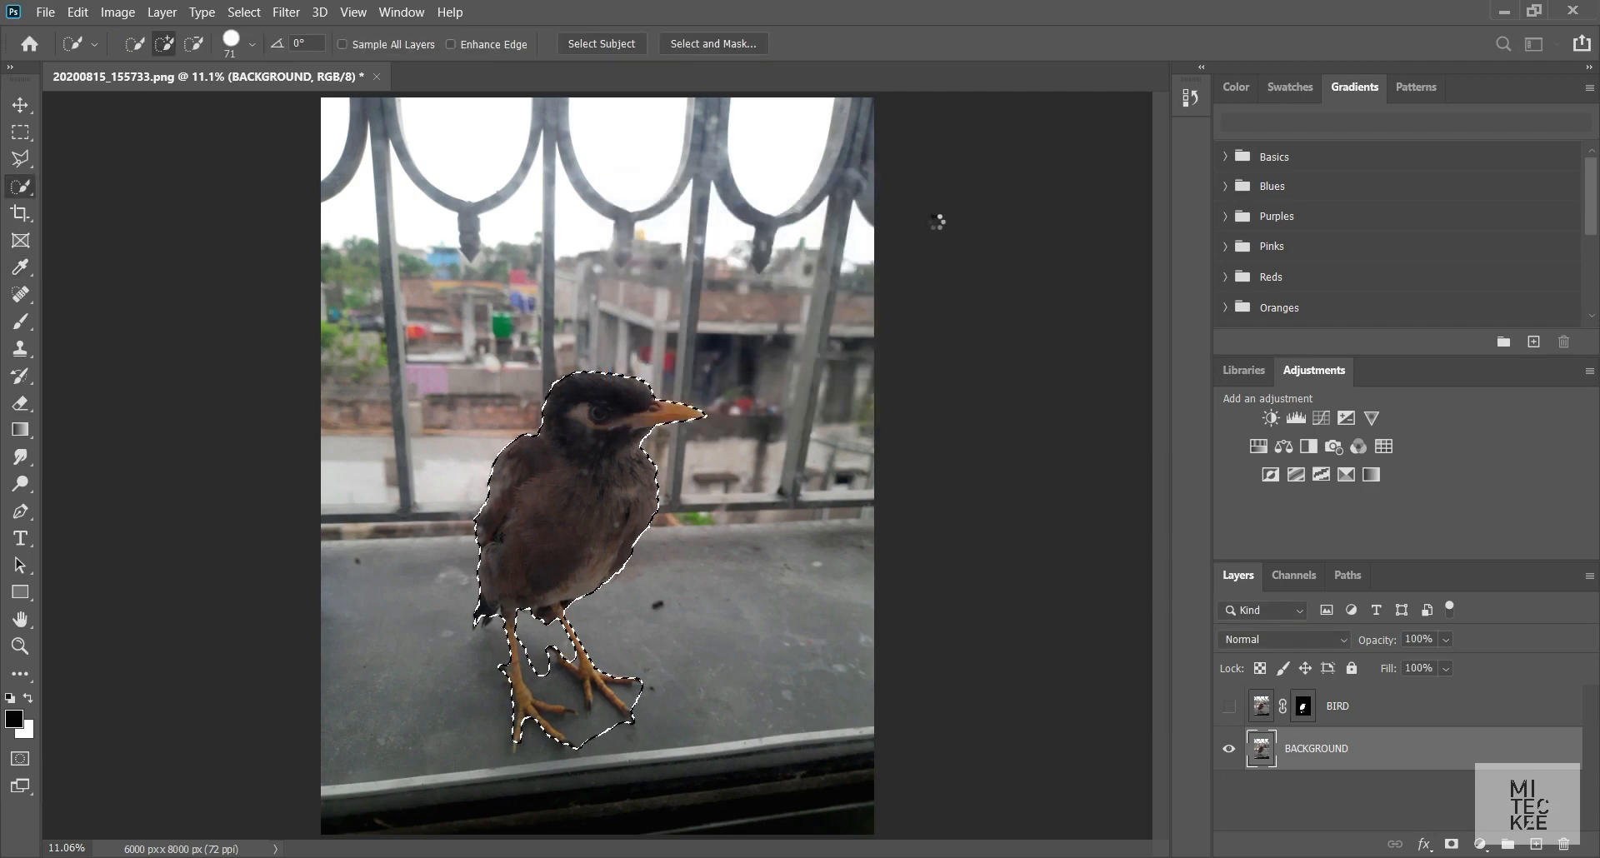
key(z)
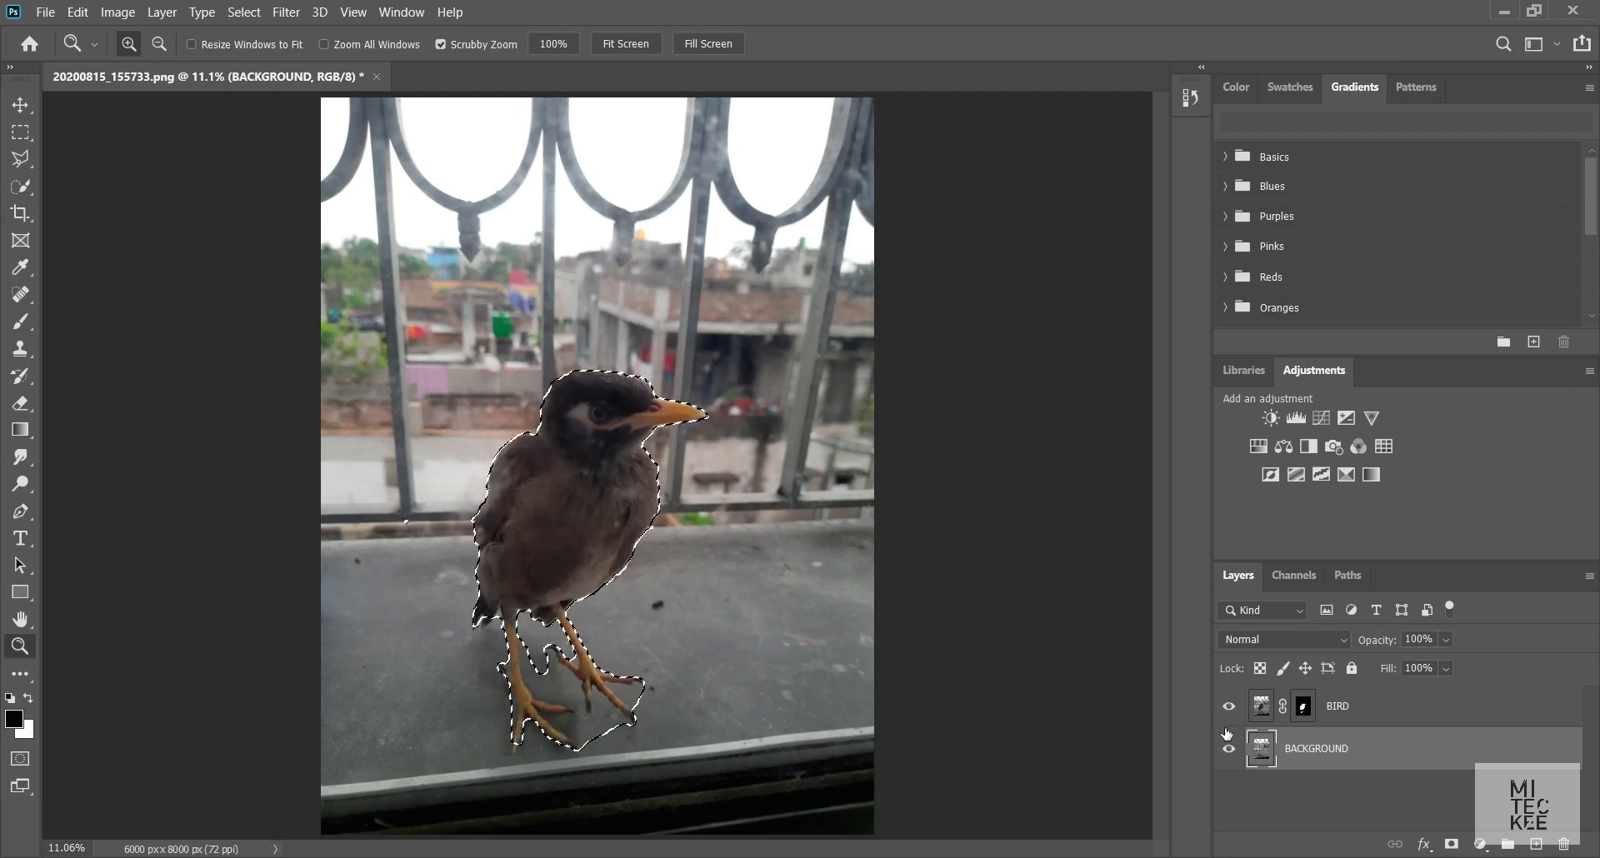
Hide the BIRD layer to view the filled background and clear the selection
click(1229, 707)
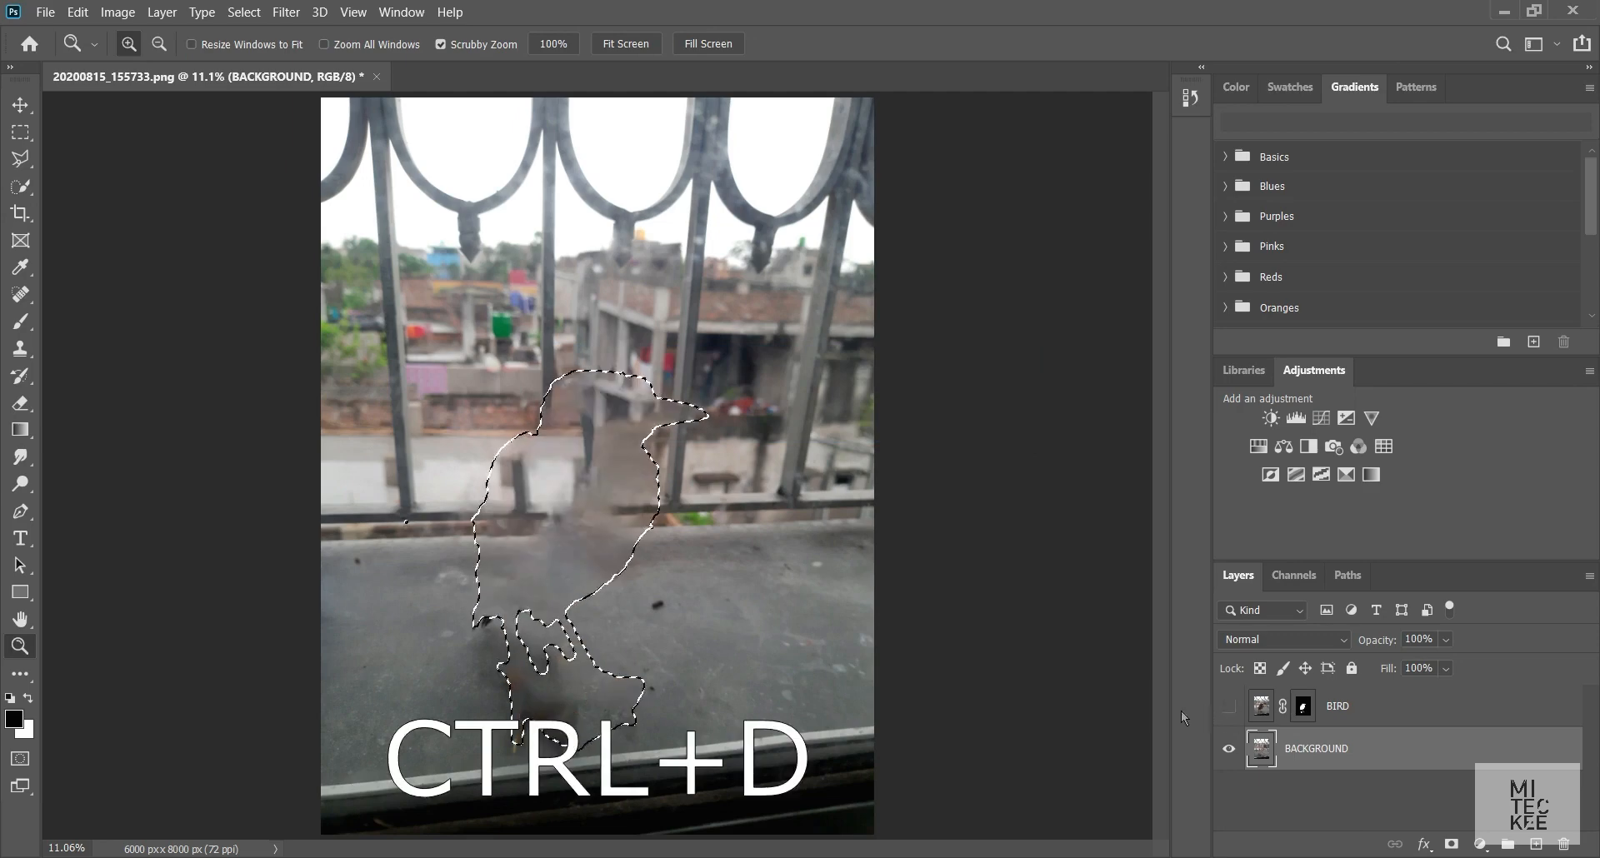
key(b)
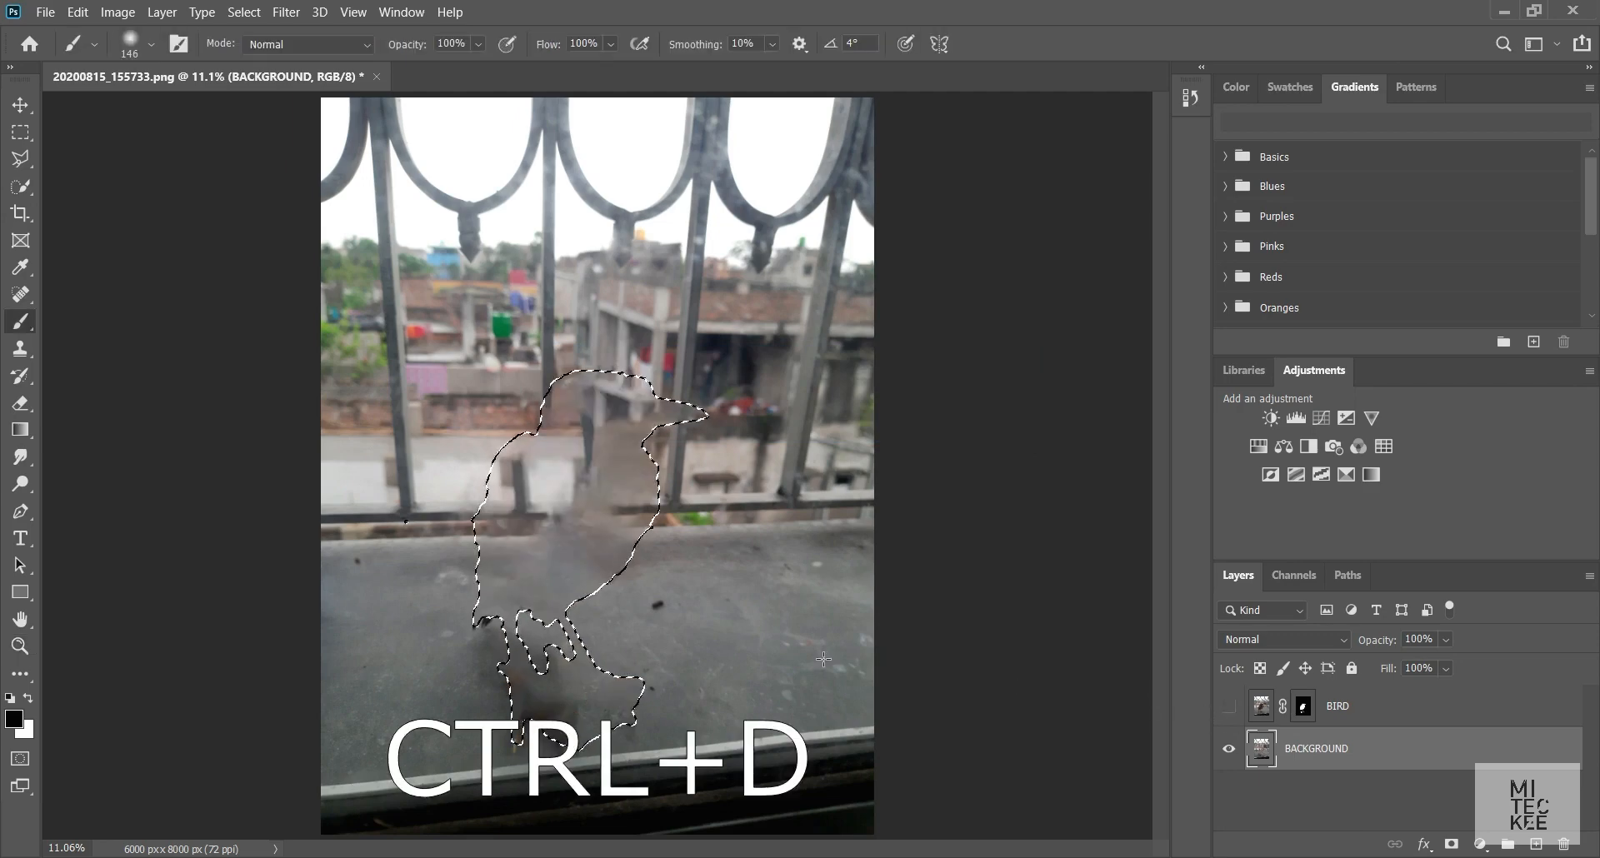
key(ctrl+d)
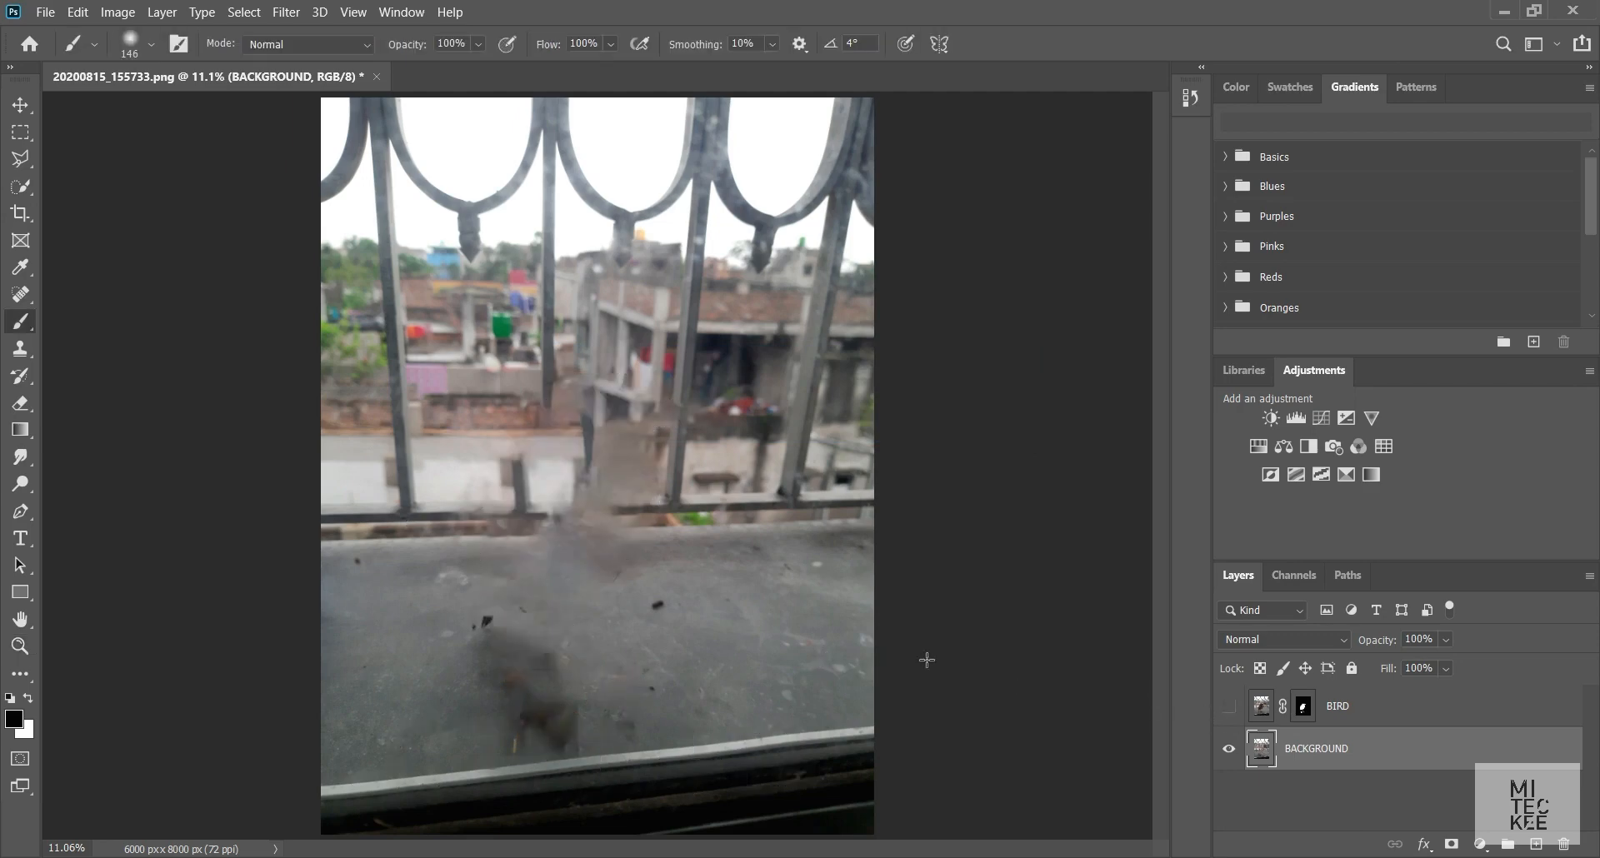
Compare the bird cutout with the filled background by switching the BIRD and BACKGROUND layers off and on
click(1231, 710)
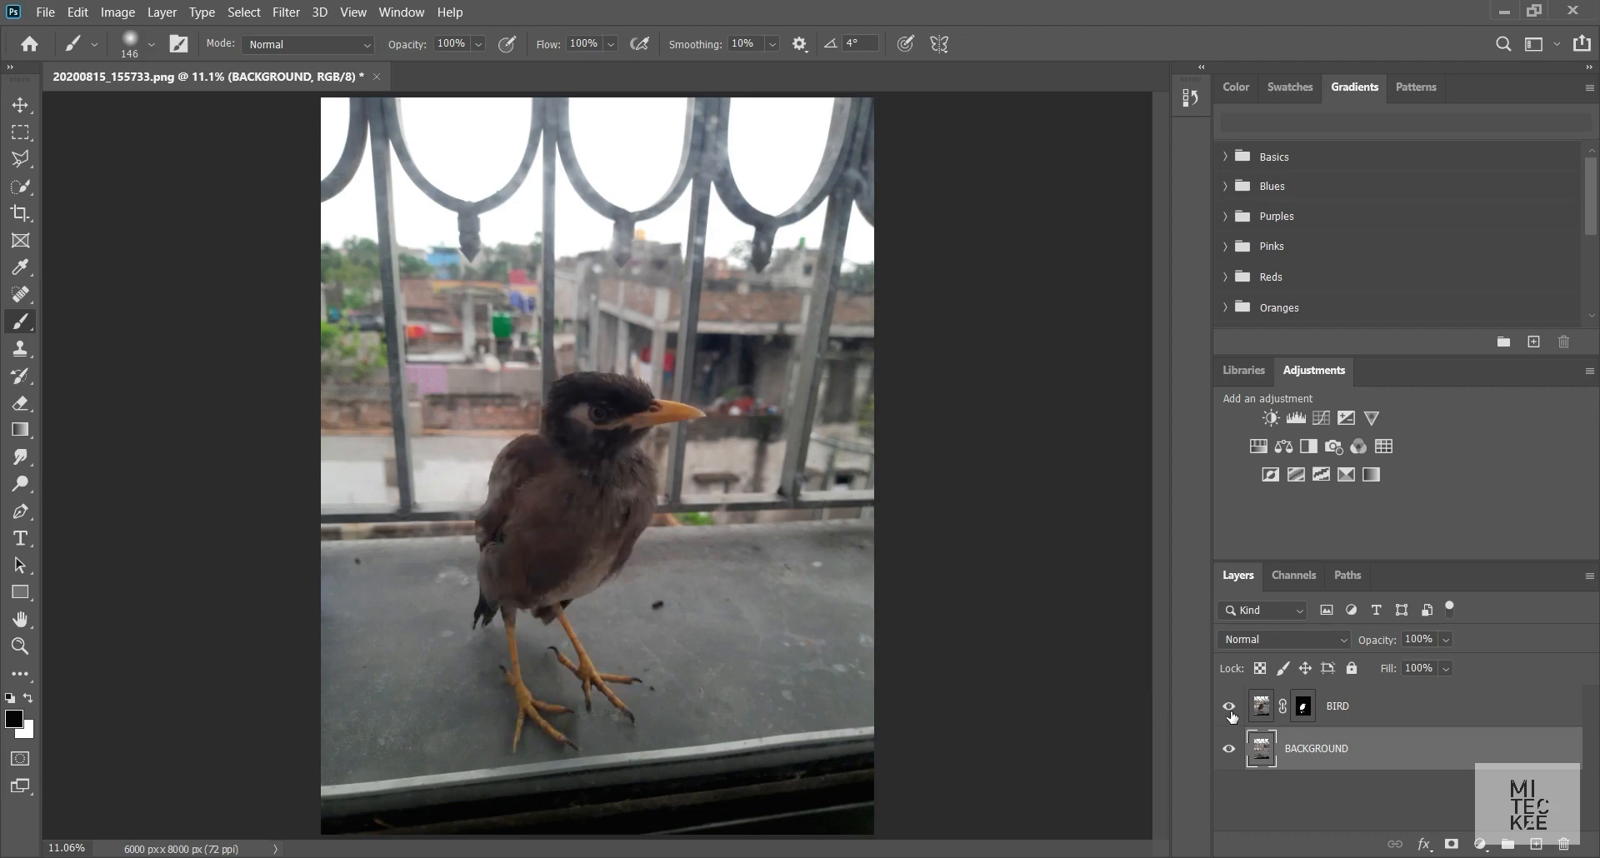
click(1230, 749)
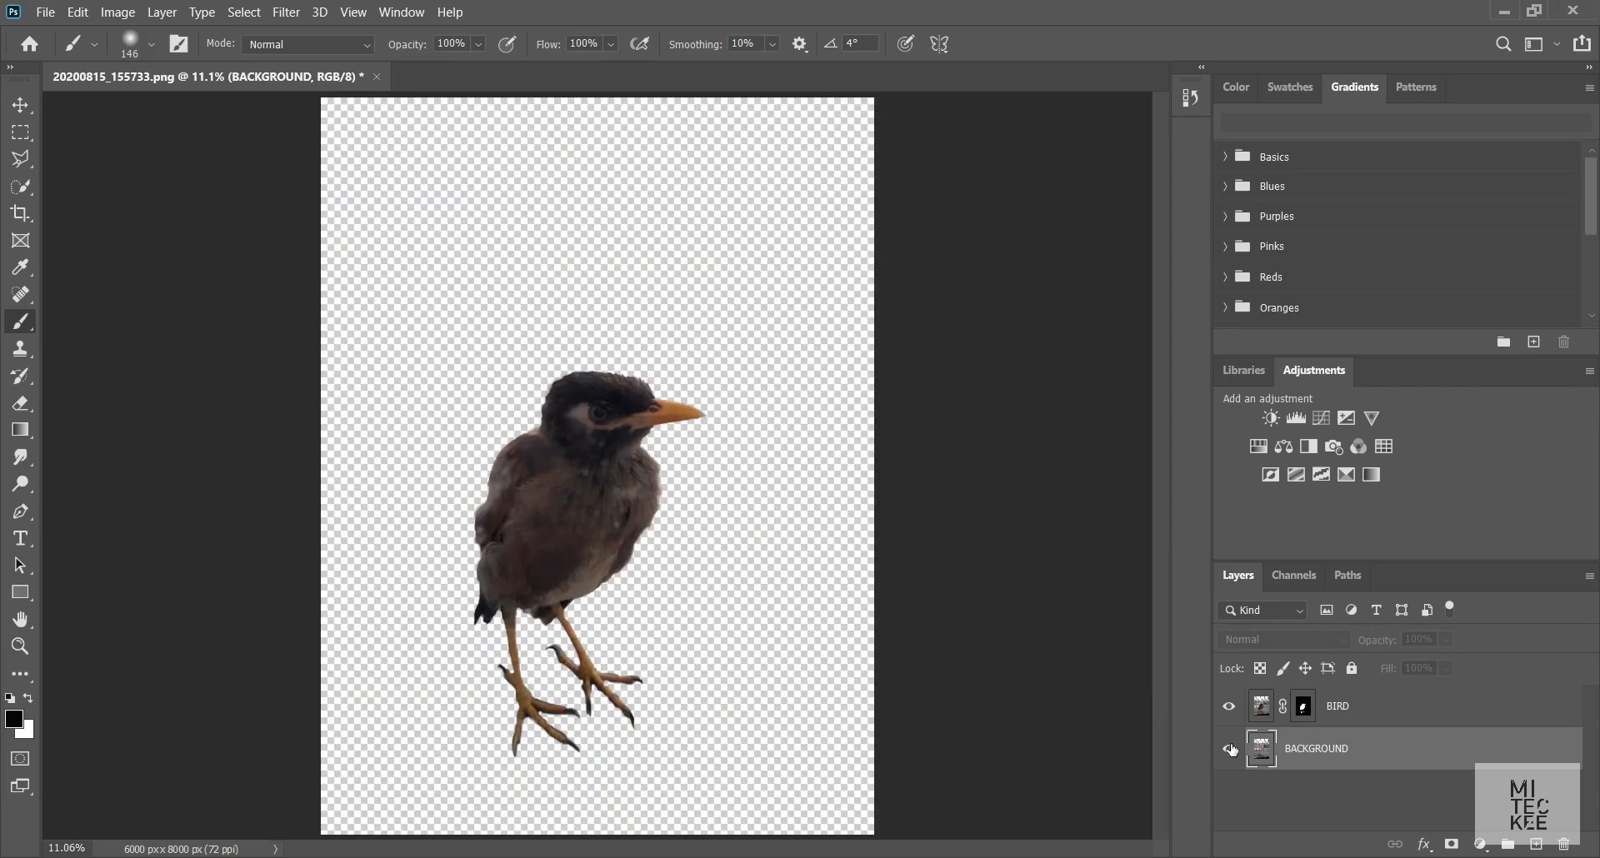
click(1230, 749)
click(1222, 708)
click(1222, 708)
click(1222, 707)
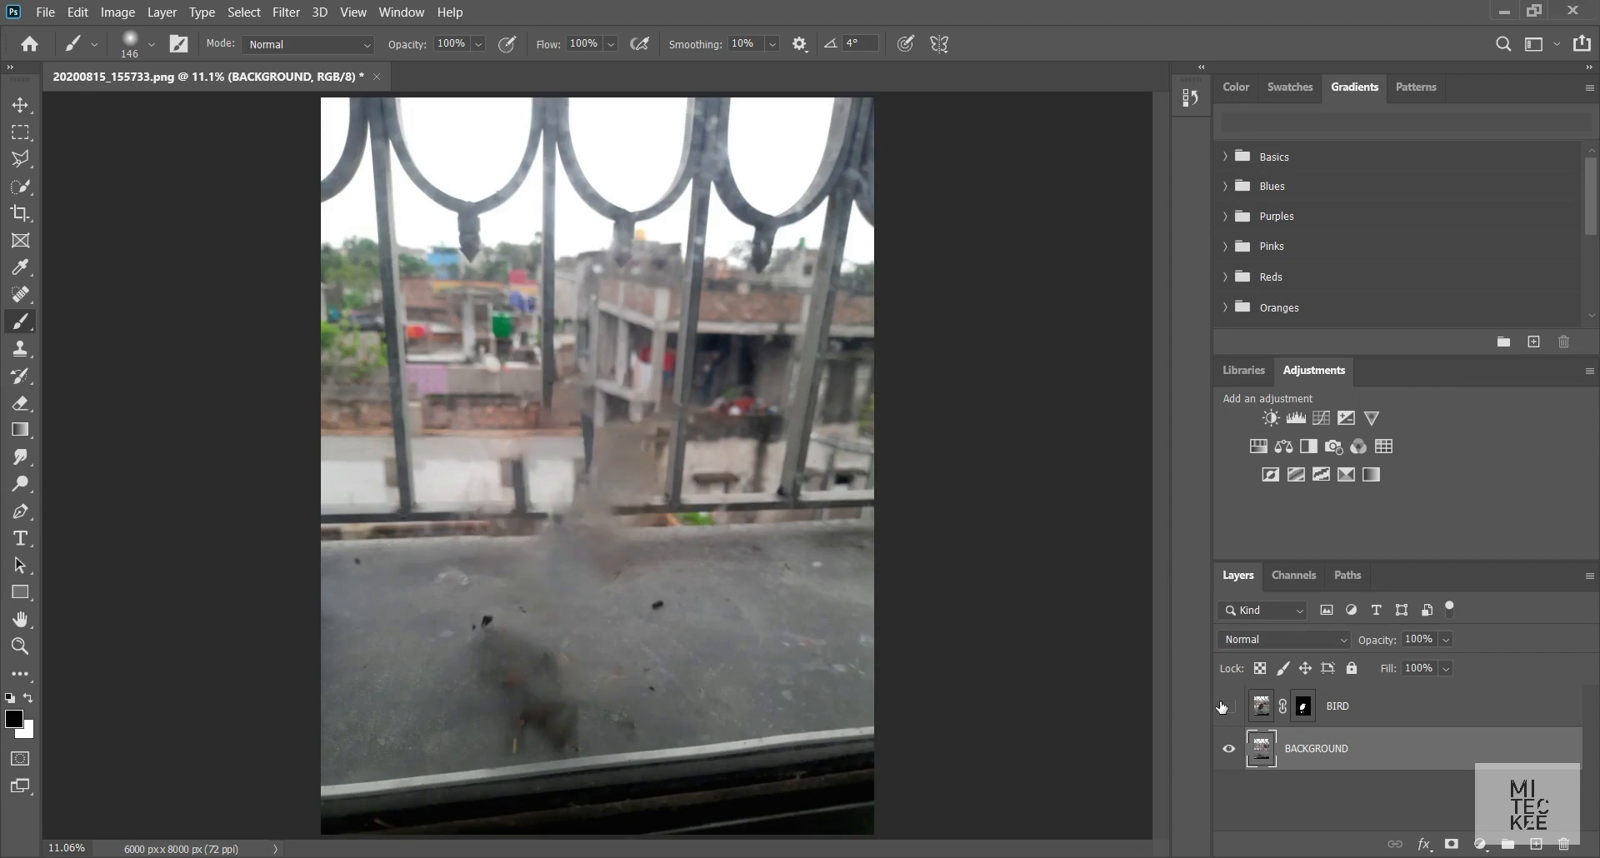
click(1230, 709)
click(1230, 709)
click(1230, 709)
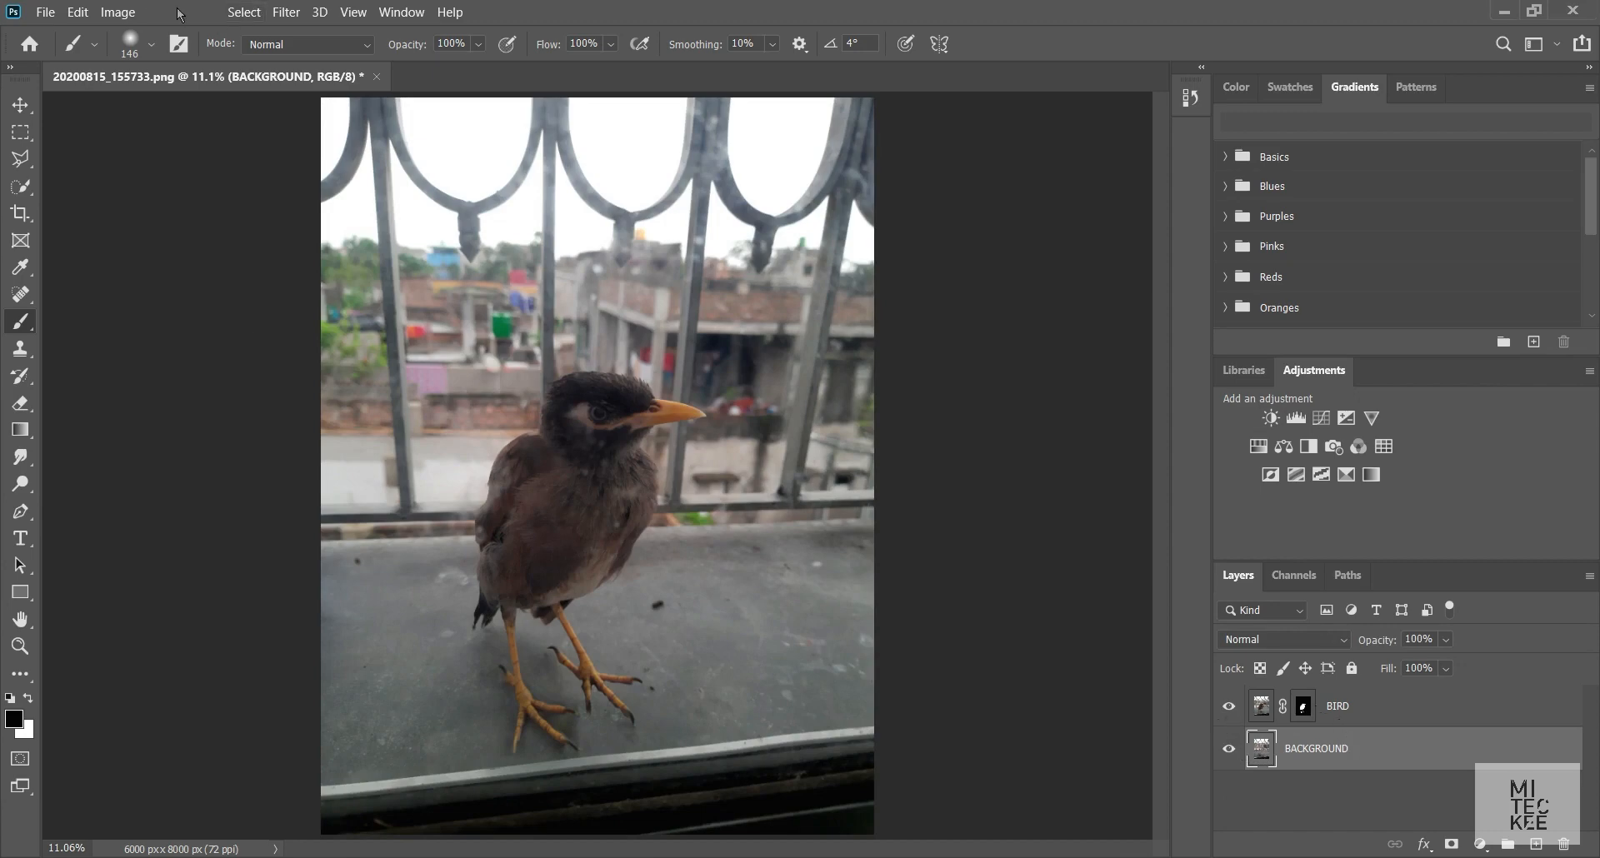
Start a Field Blur on the BACKGROUND layer in the Blur Gallery and add Iris Blur and Tilt-Shift effects
click(286, 12)
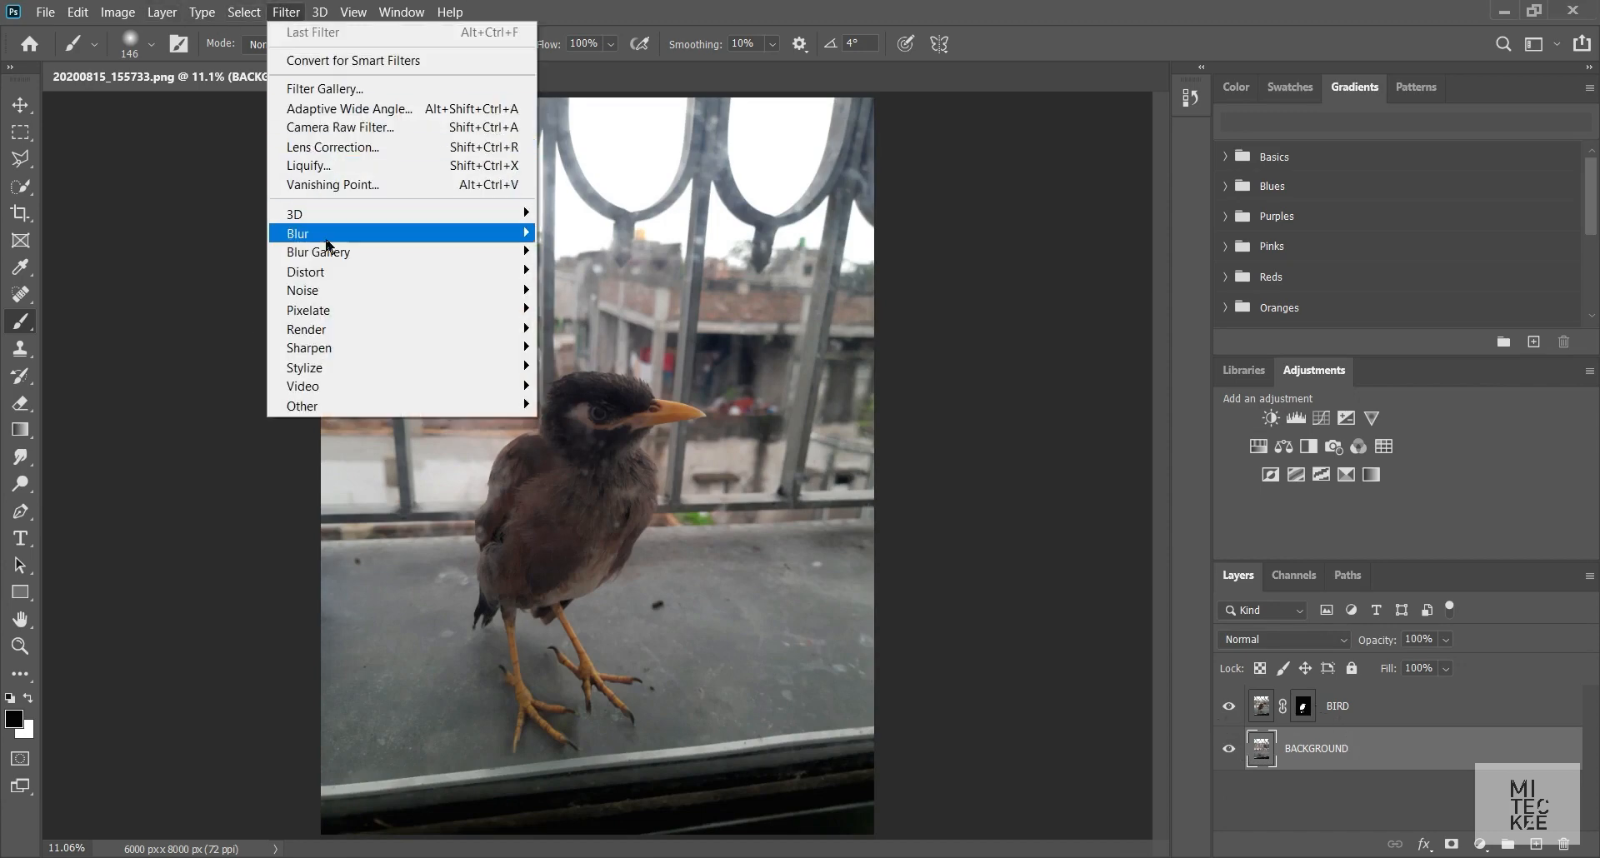
mouse_move(336, 255)
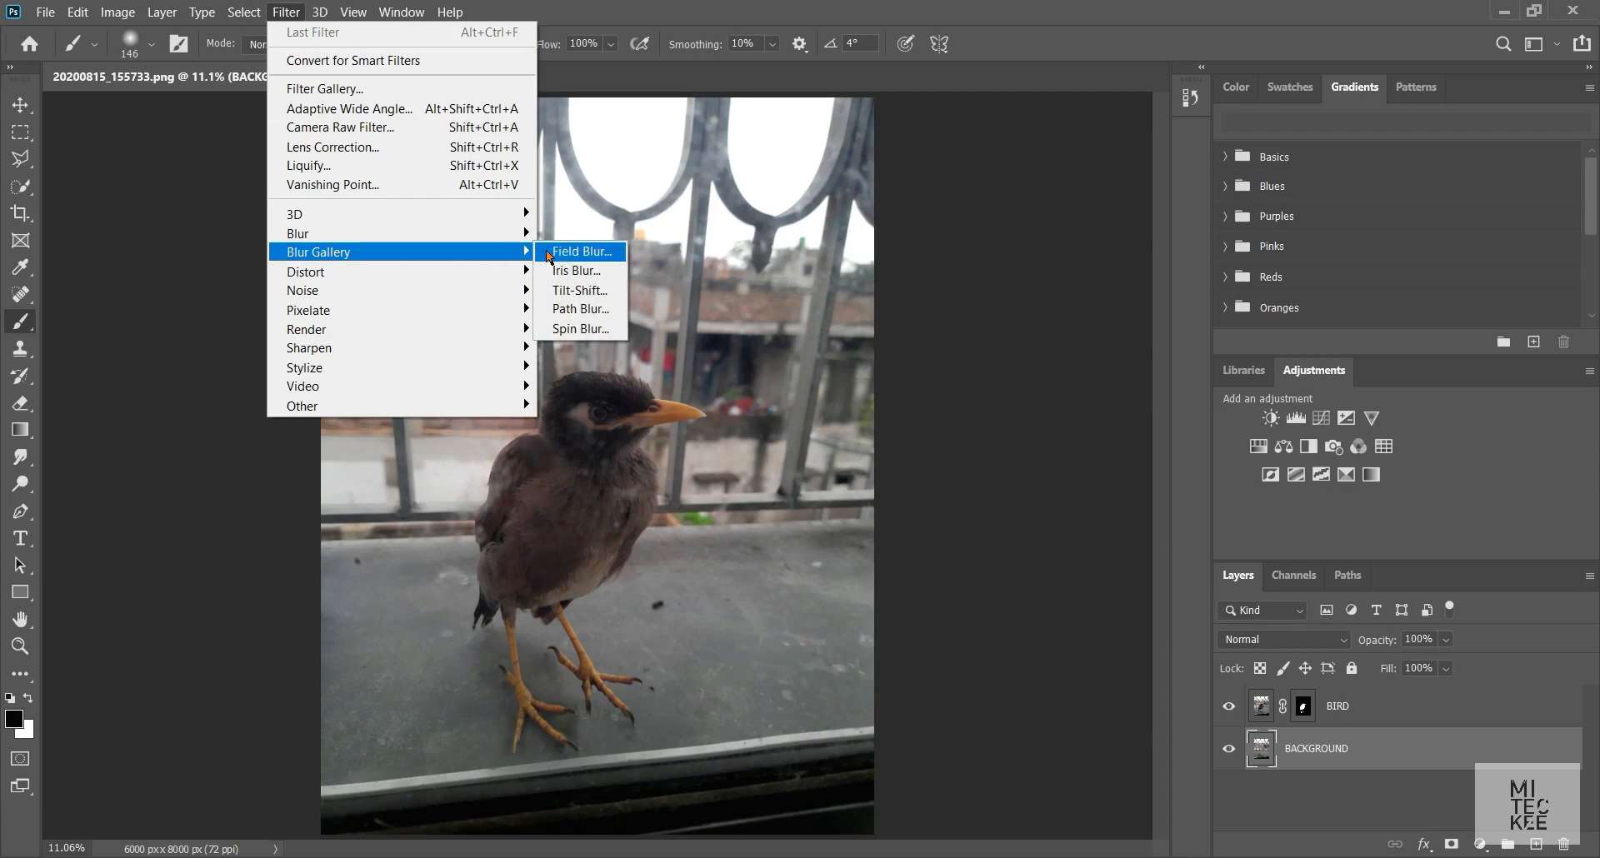
click(549, 255)
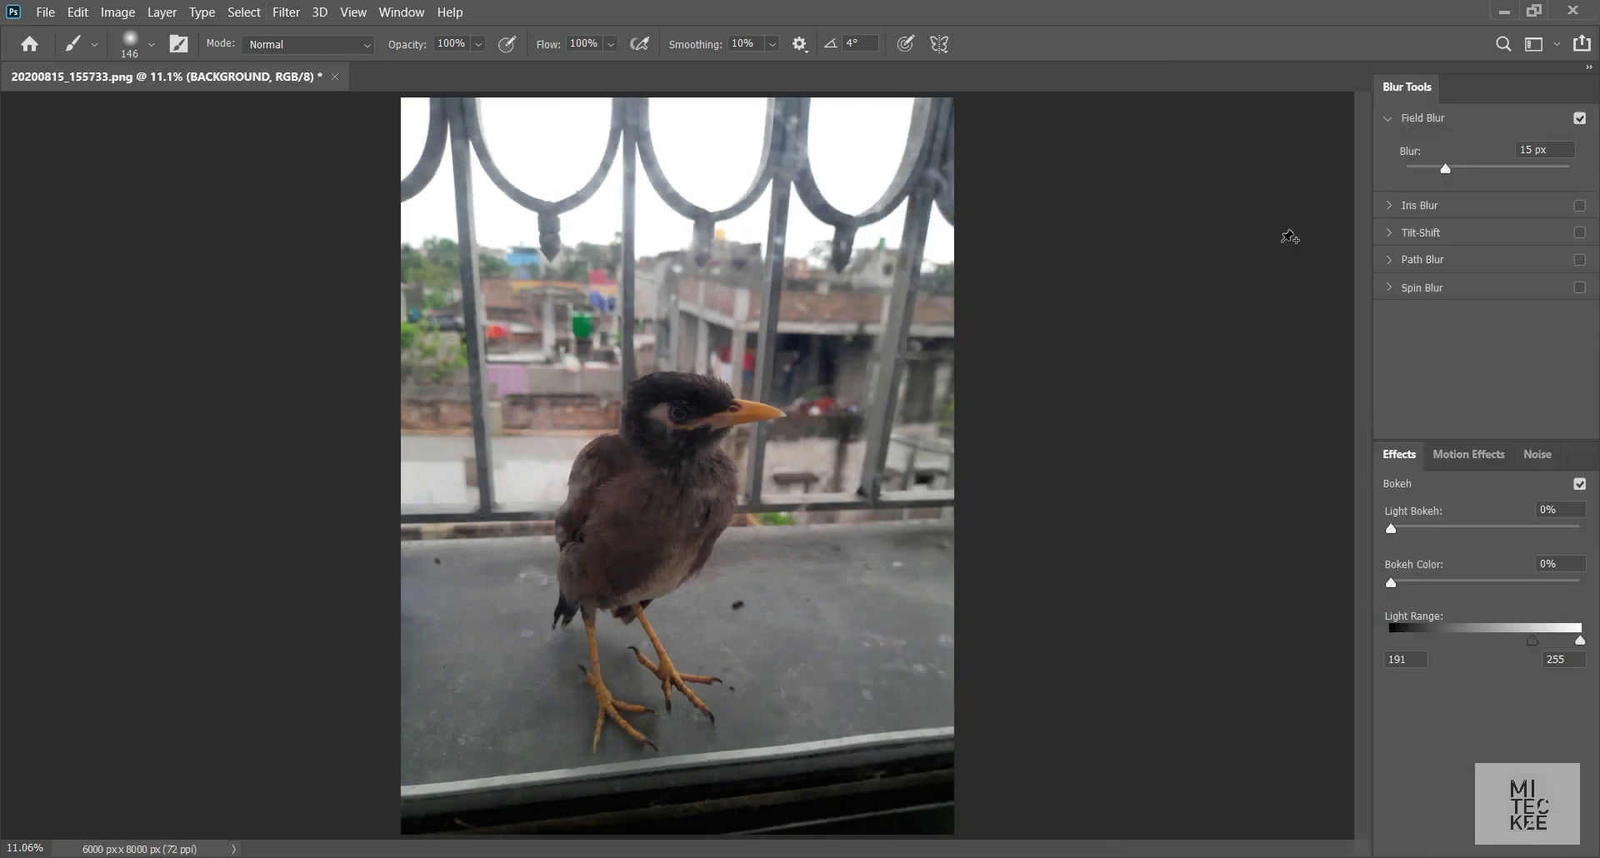
click(1388, 117)
click(1390, 173)
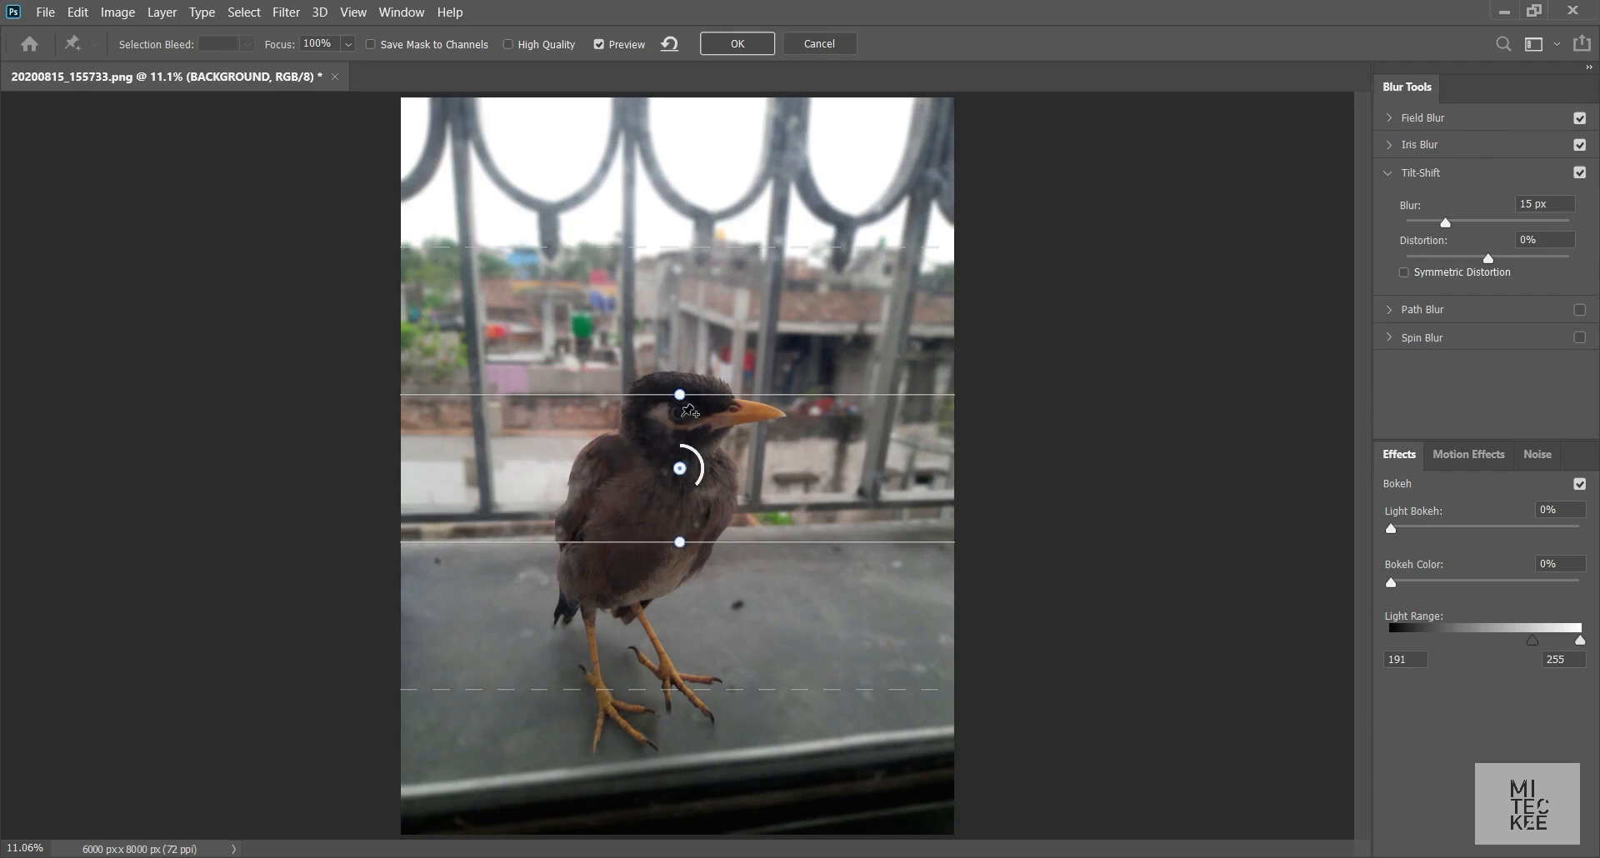
Rotate the Tilt-Shift blur until its focus lines run almost vertically along both sides of the bird, adjusting their spacing
drag(690, 384, 728, 387)
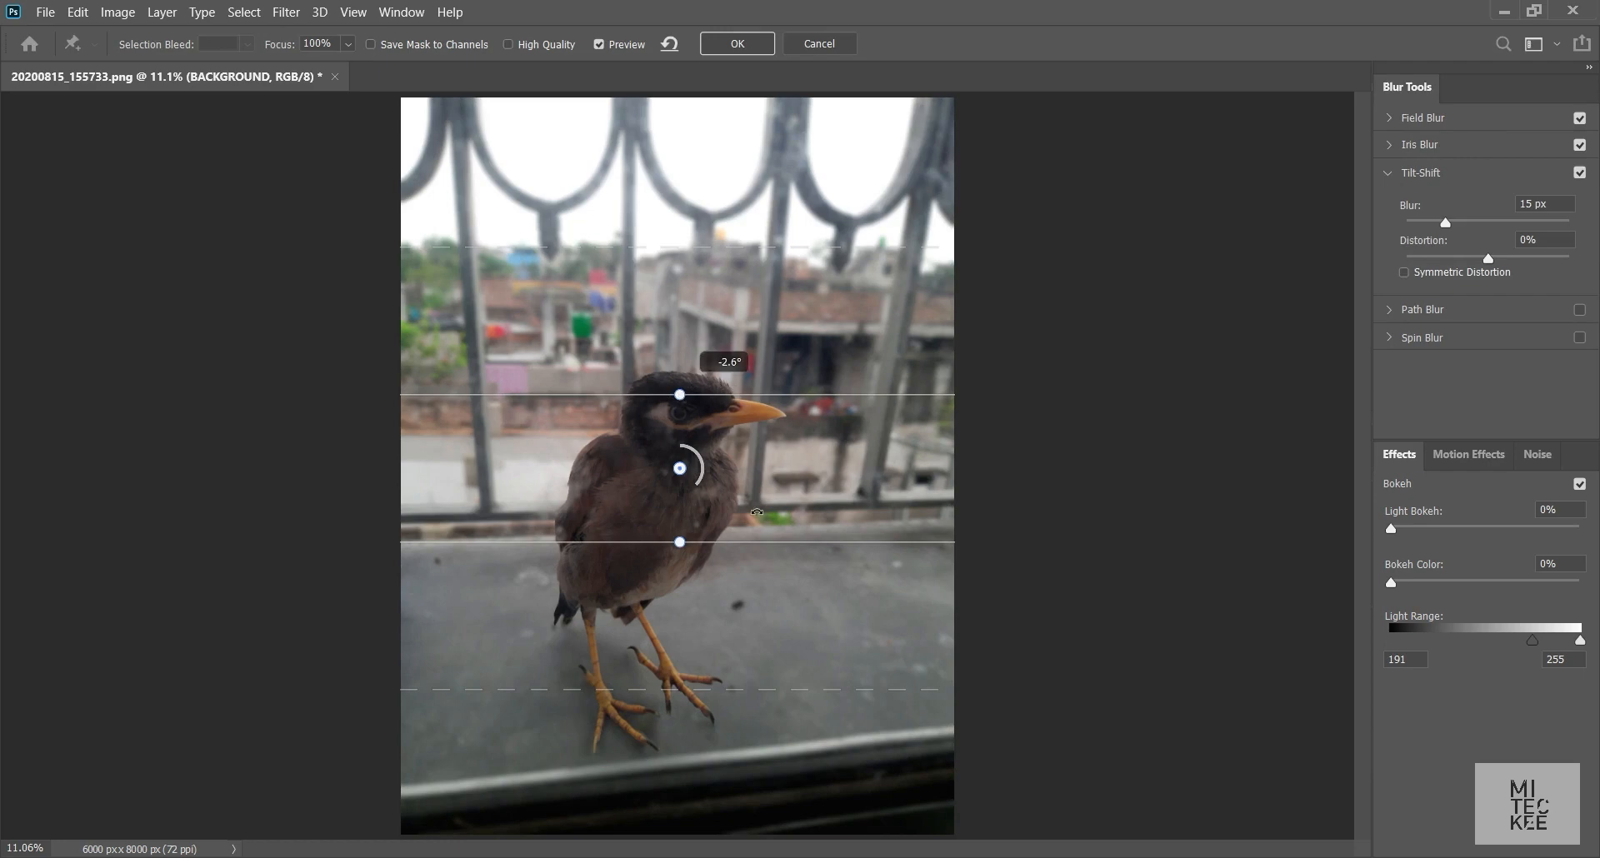
drag(599, 583, 700, 382)
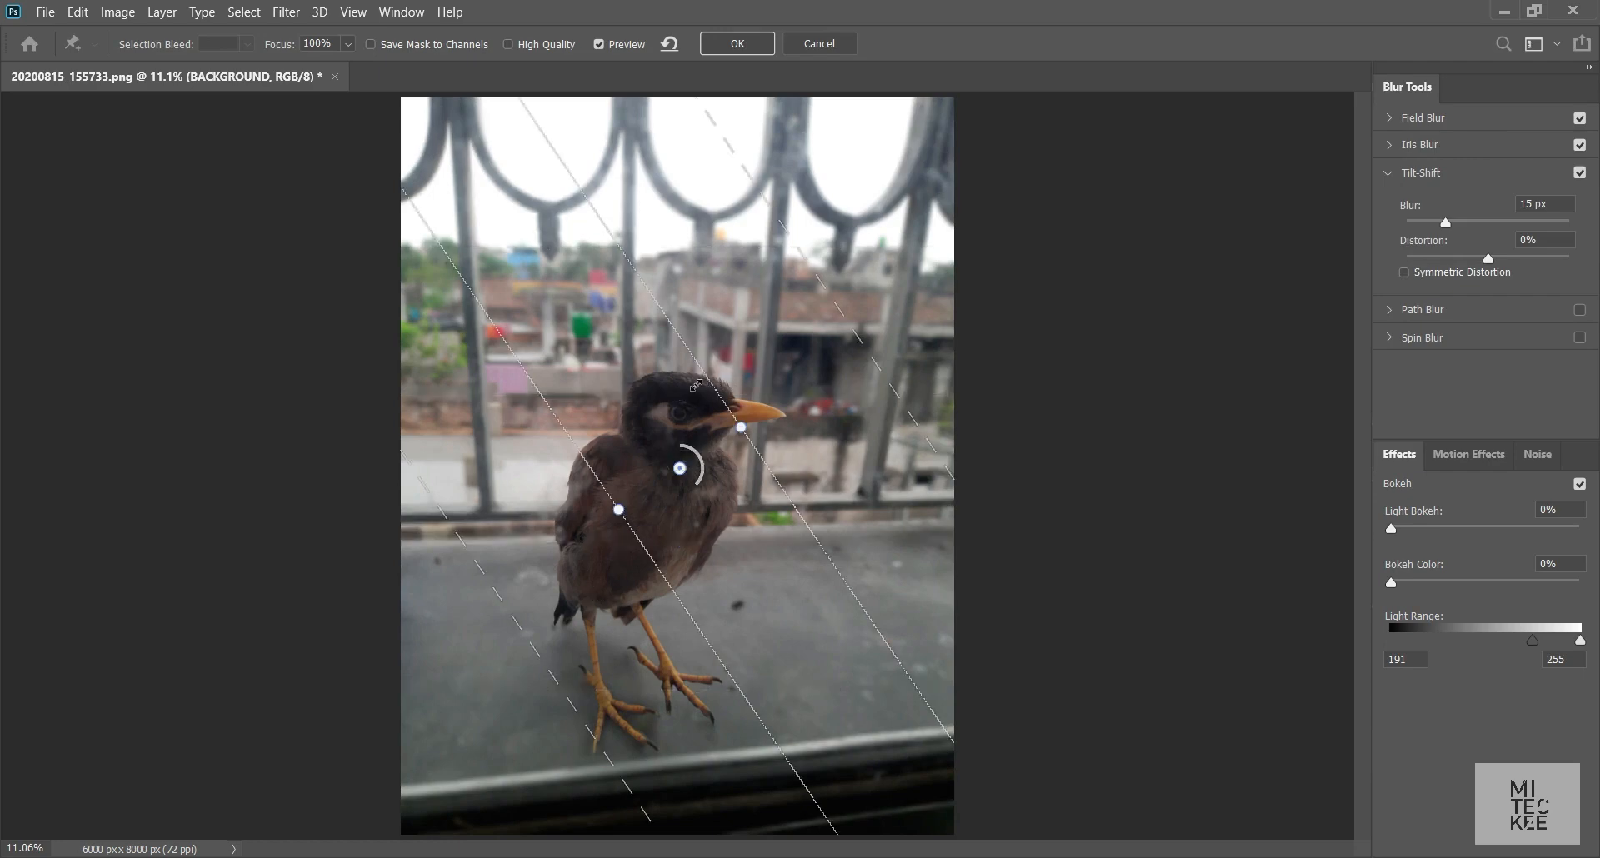
drag(743, 430, 762, 463)
drag(754, 412, 740, 412)
drag(601, 432, 611, 433)
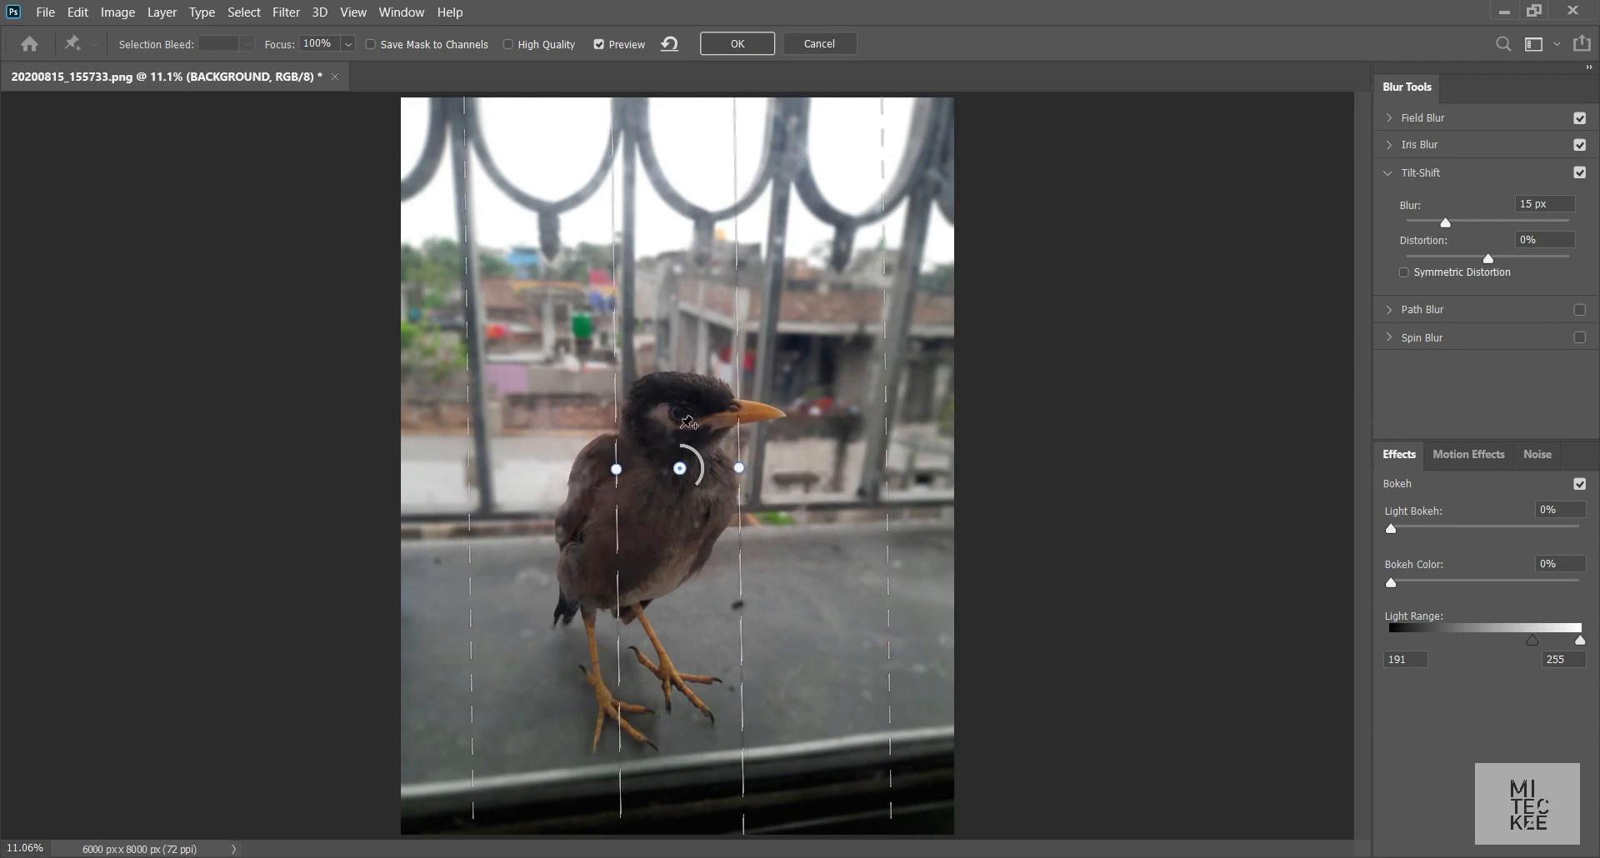
Move the Tilt-Shift focus lines and dashed transition lines closer to the bird on both sides and raise the Tilt-Shift blur to about 30 px
drag(741, 429, 729, 429)
drag(876, 425, 831, 429)
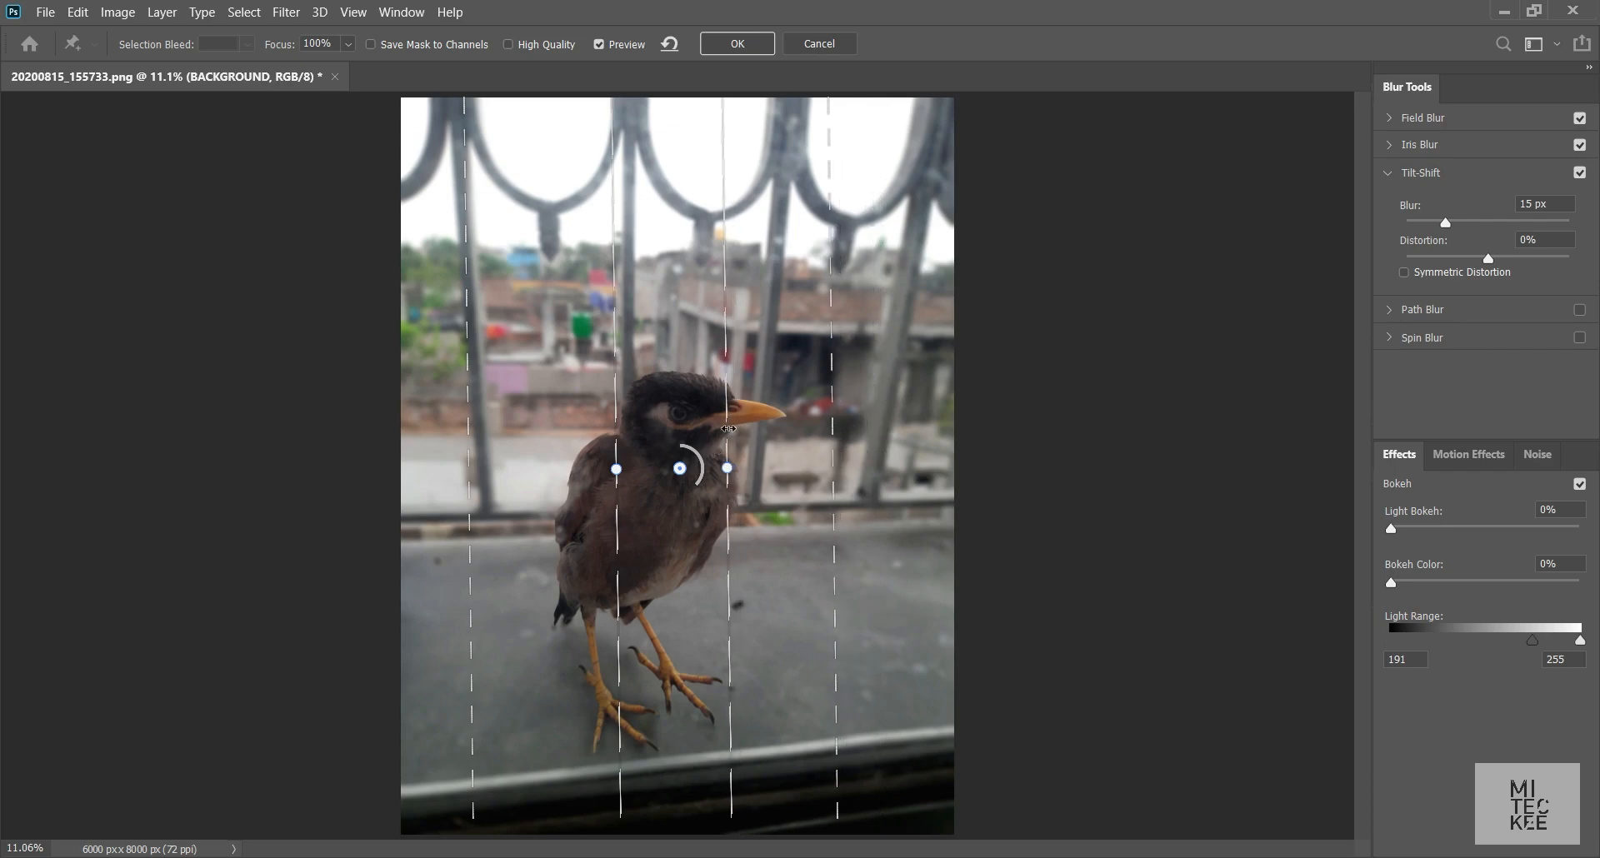
drag(716, 426, 709, 425)
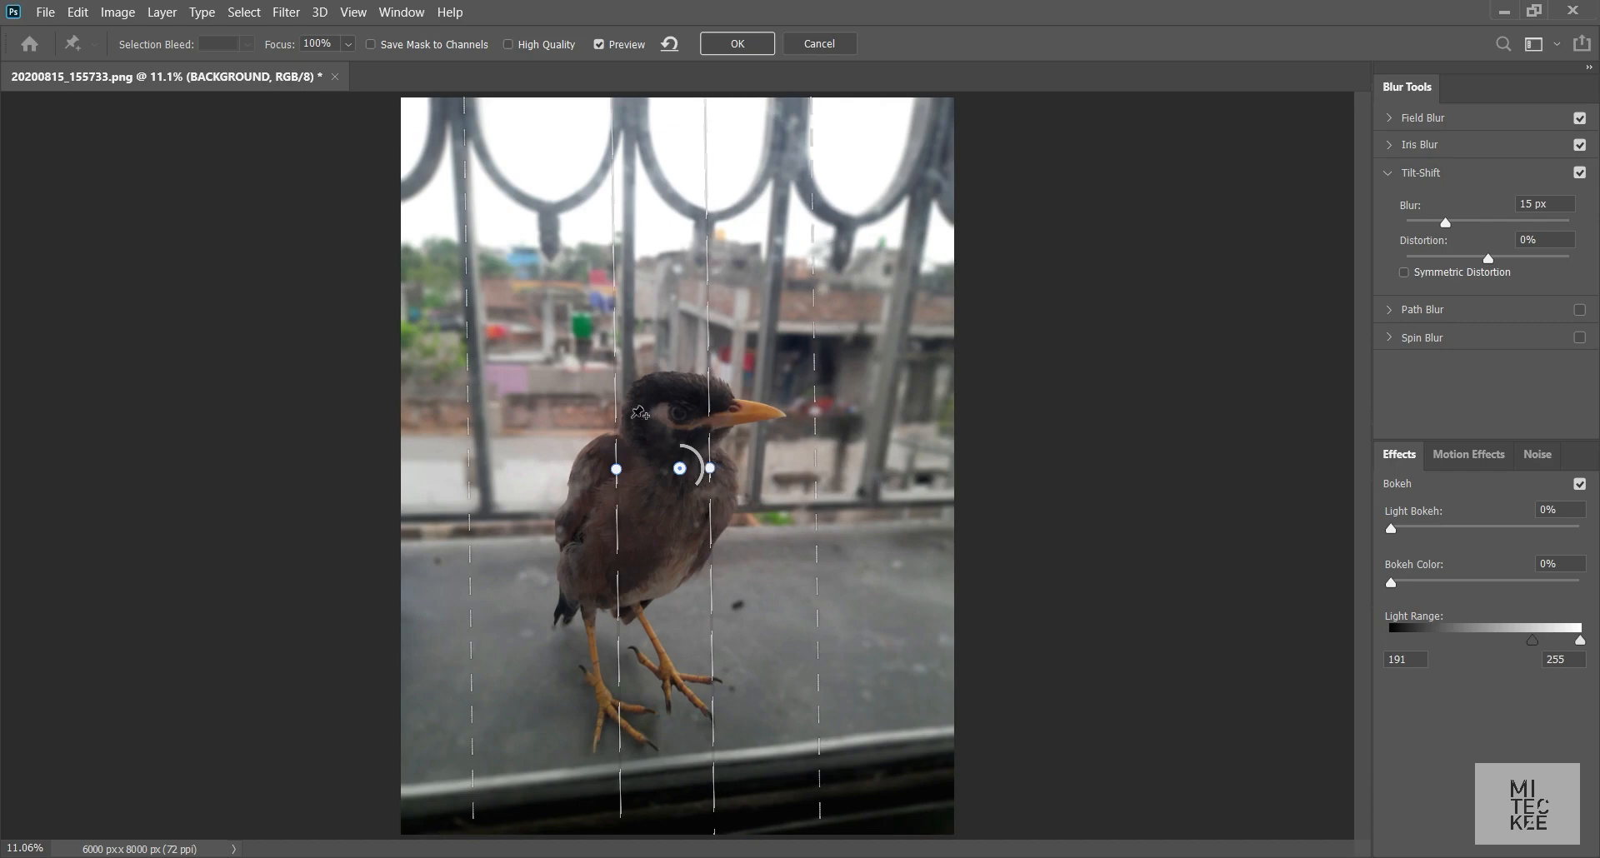
drag(614, 409, 640, 410)
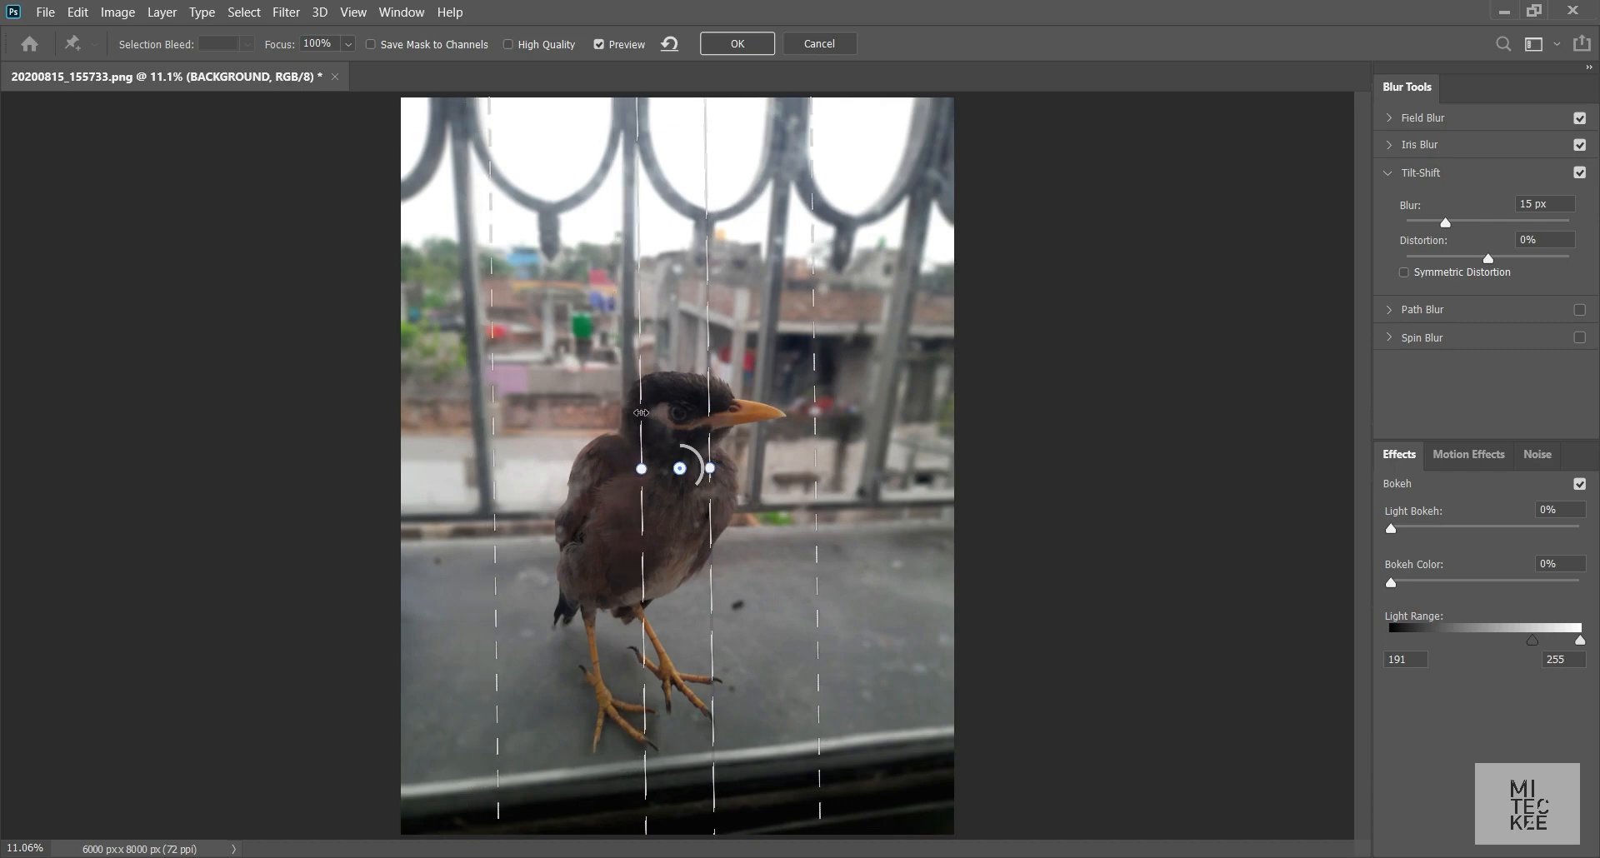
drag(814, 446, 795, 456)
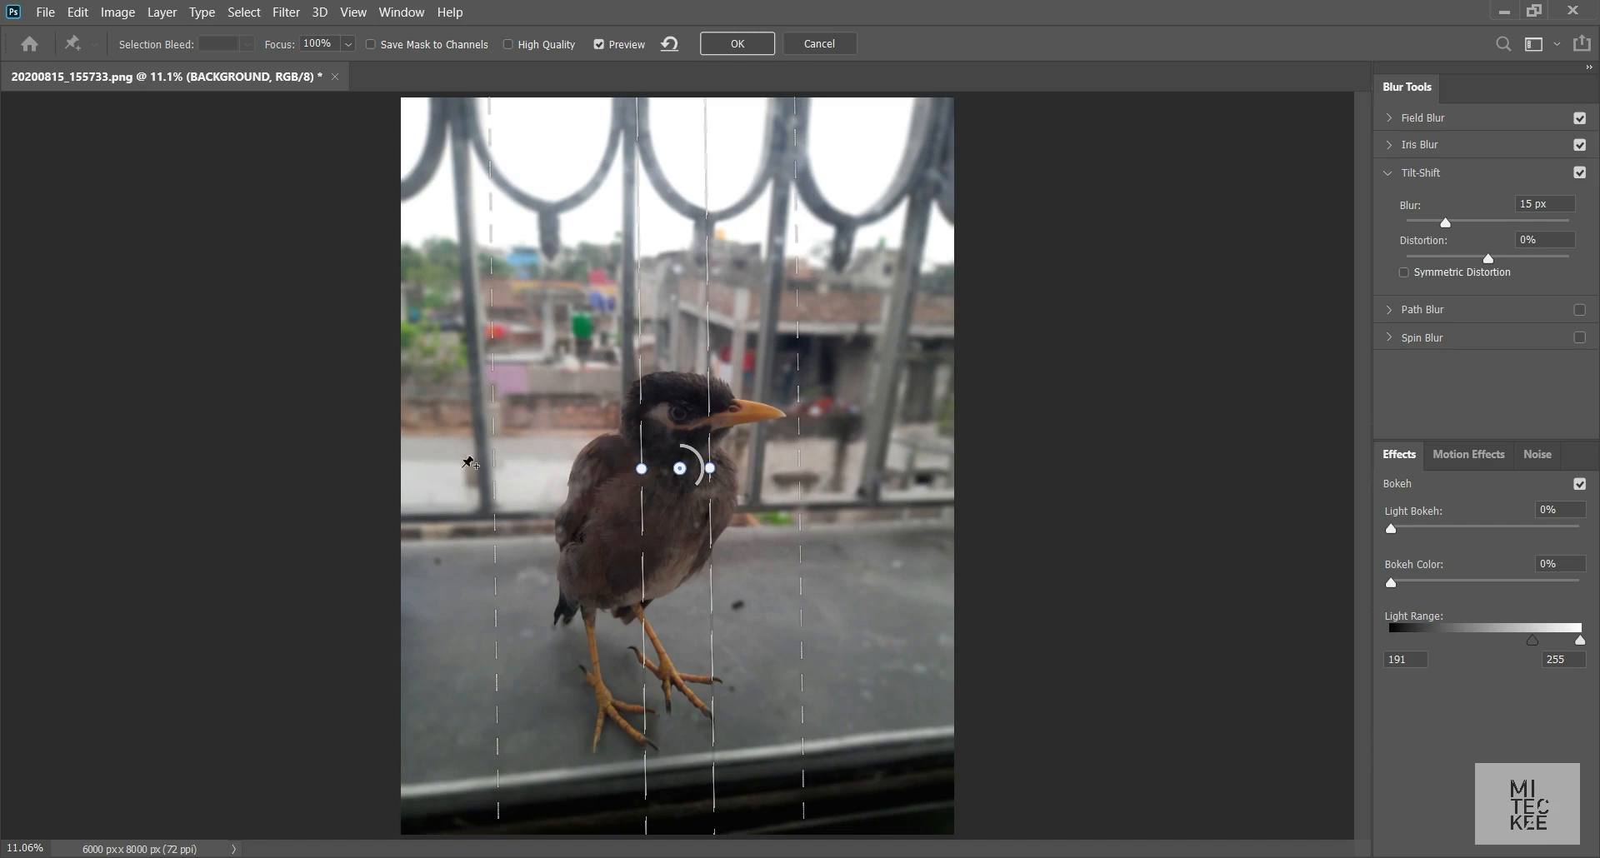
drag(491, 459, 530, 469)
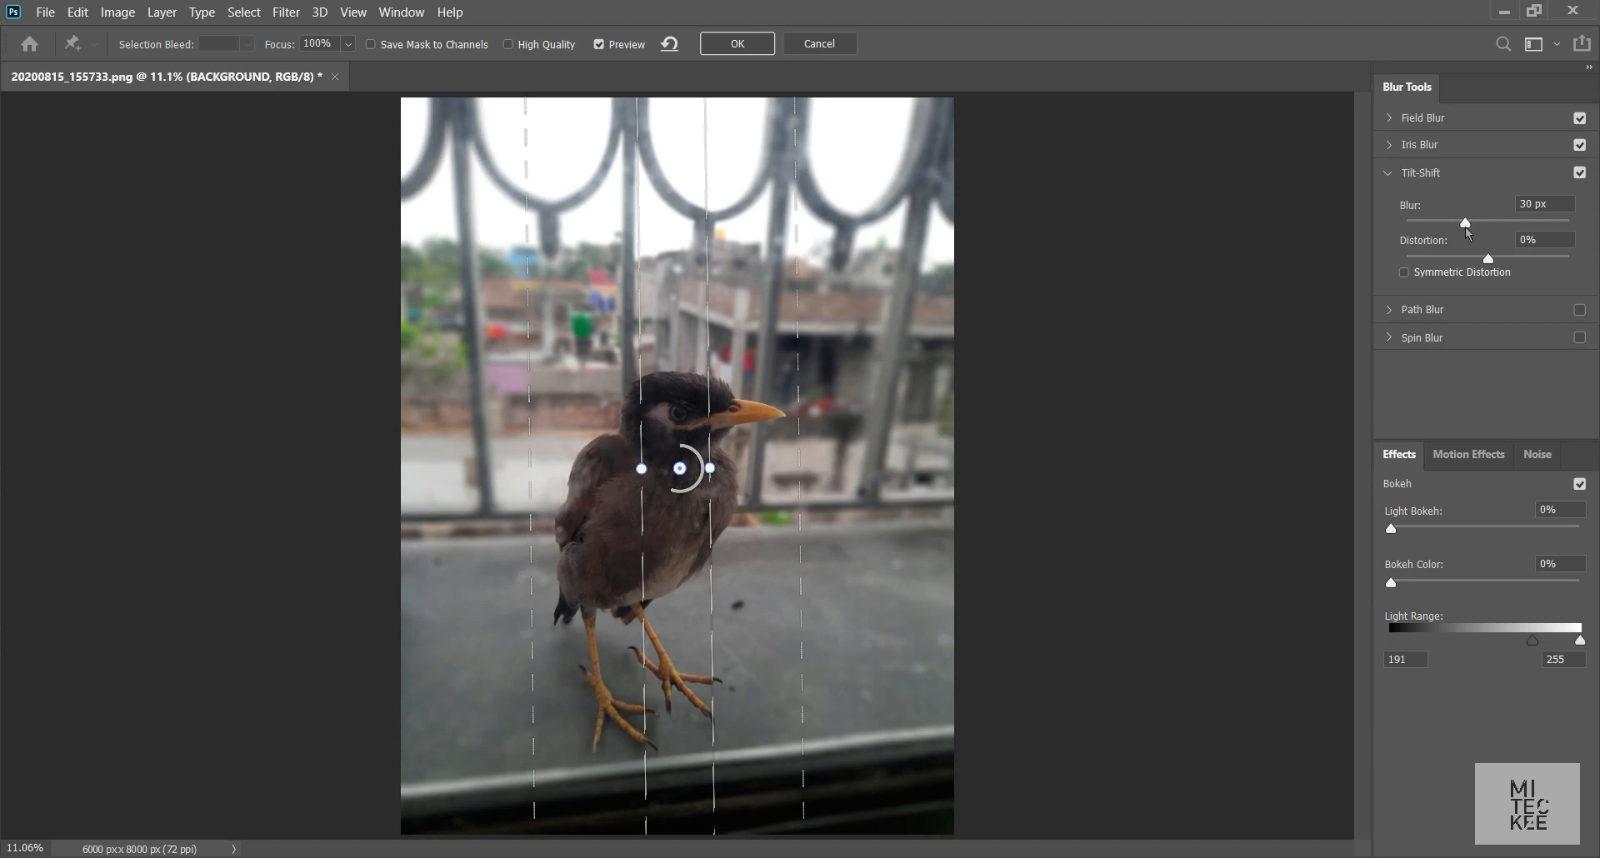
drag(1469, 225, 1474, 225)
Move the Field Blur pin up onto the bird's head, fine-tune the Field Blur amount, and apply the combined blurs to the BACKGROUND layer
click(1390, 175)
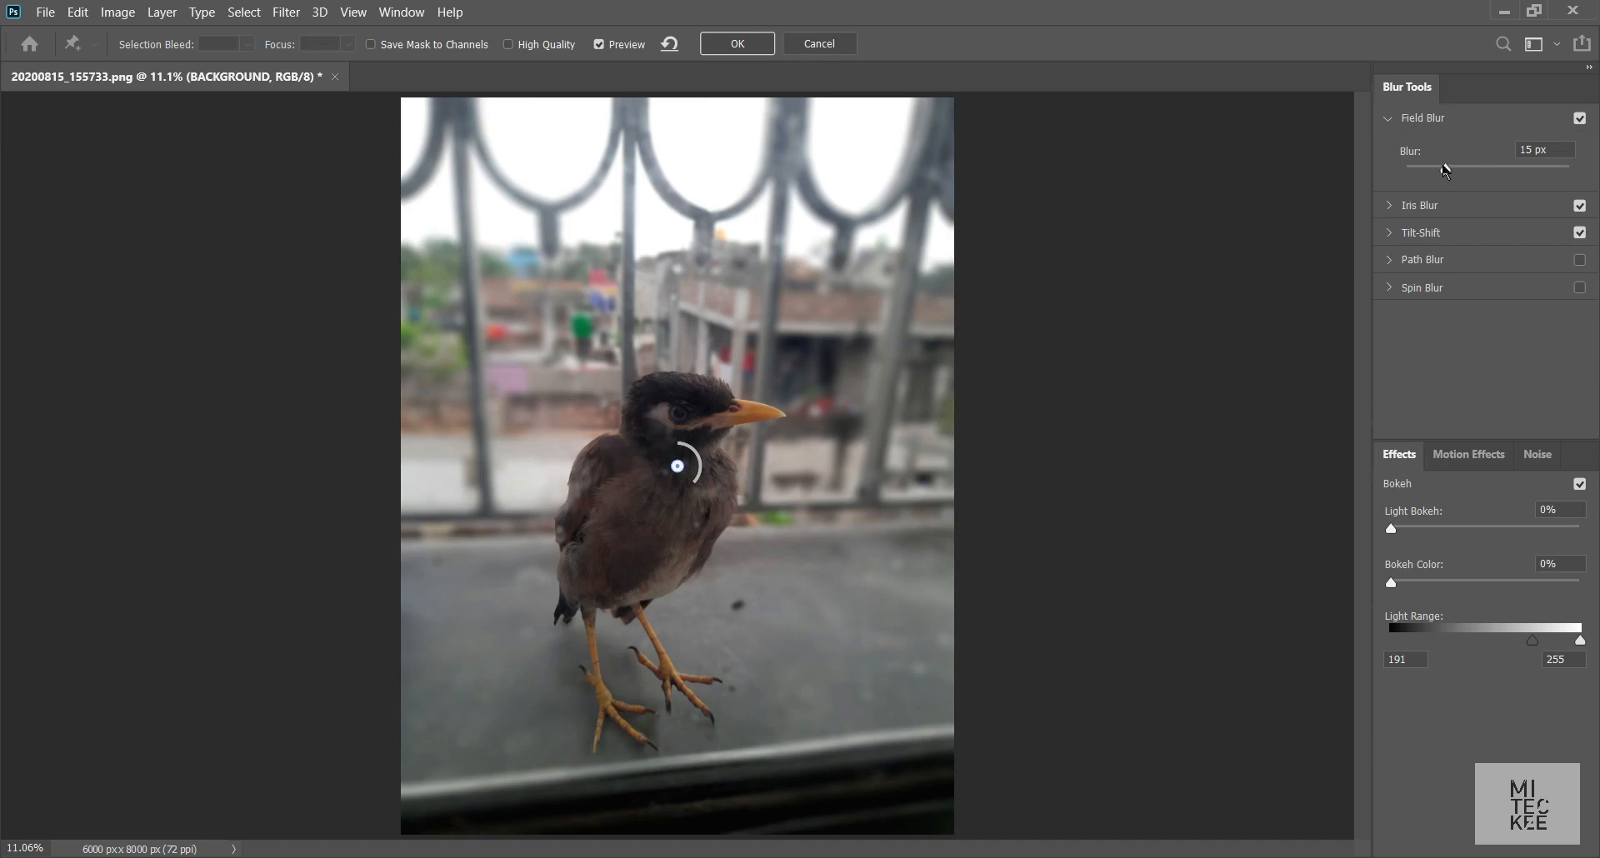
drag(677, 466, 679, 416)
mouse_move(1458, 170)
mouse_down()
mouse_move(1477, 173)
mouse_move(1448, 170)
mouse_up()
drag(1584, 171, 1472, 177)
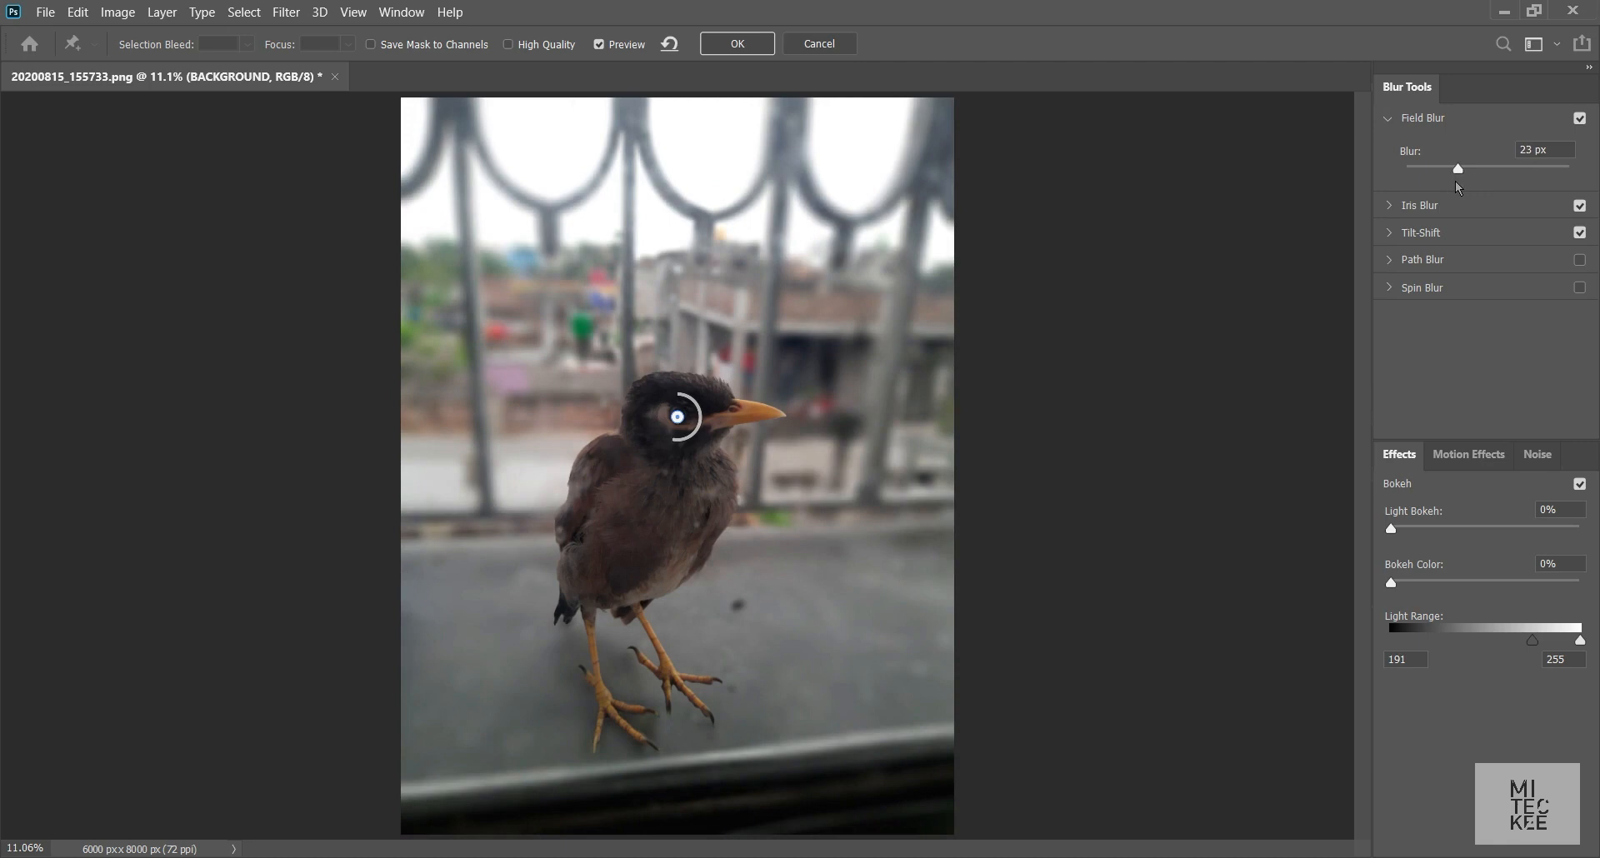
drag(1454, 182, 1437, 170)
click(742, 44)
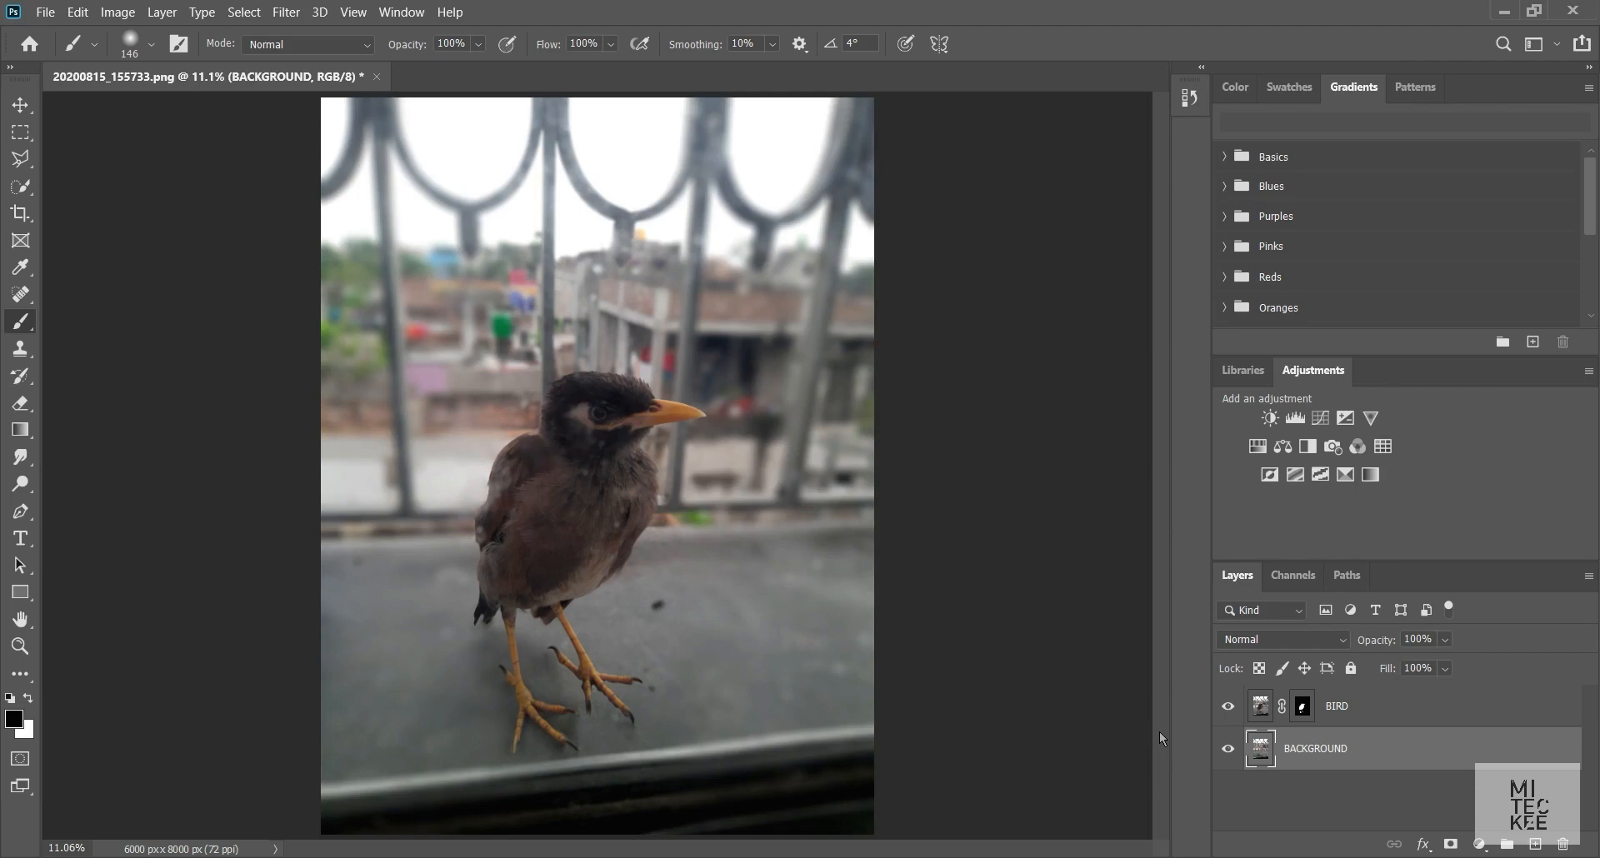
Add a new empty layer between the BIRD and BACKGROUND layers
click(1535, 846)
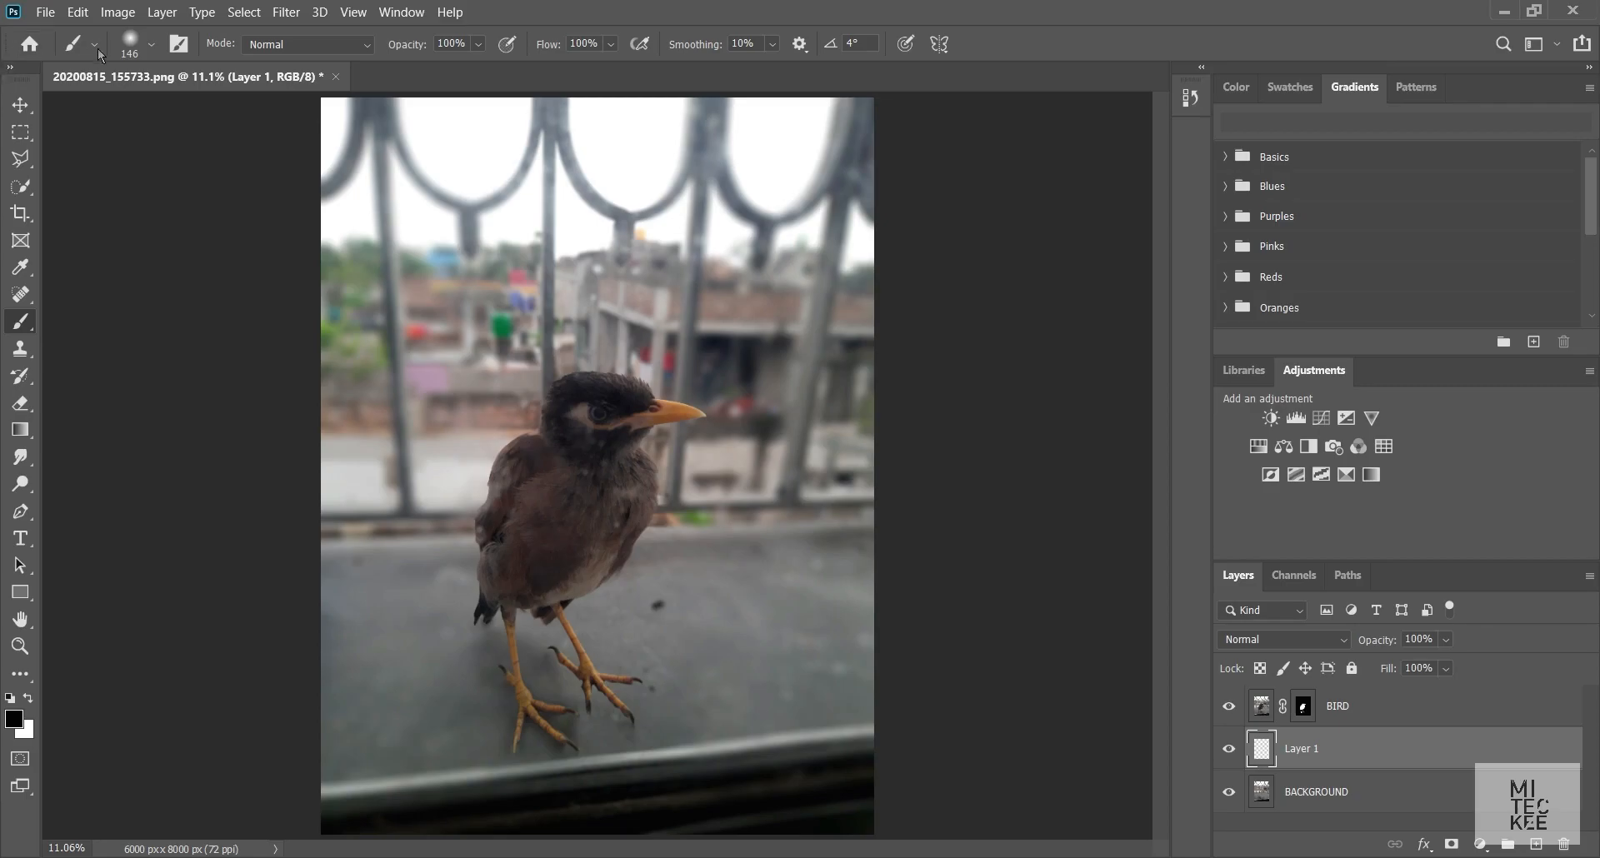